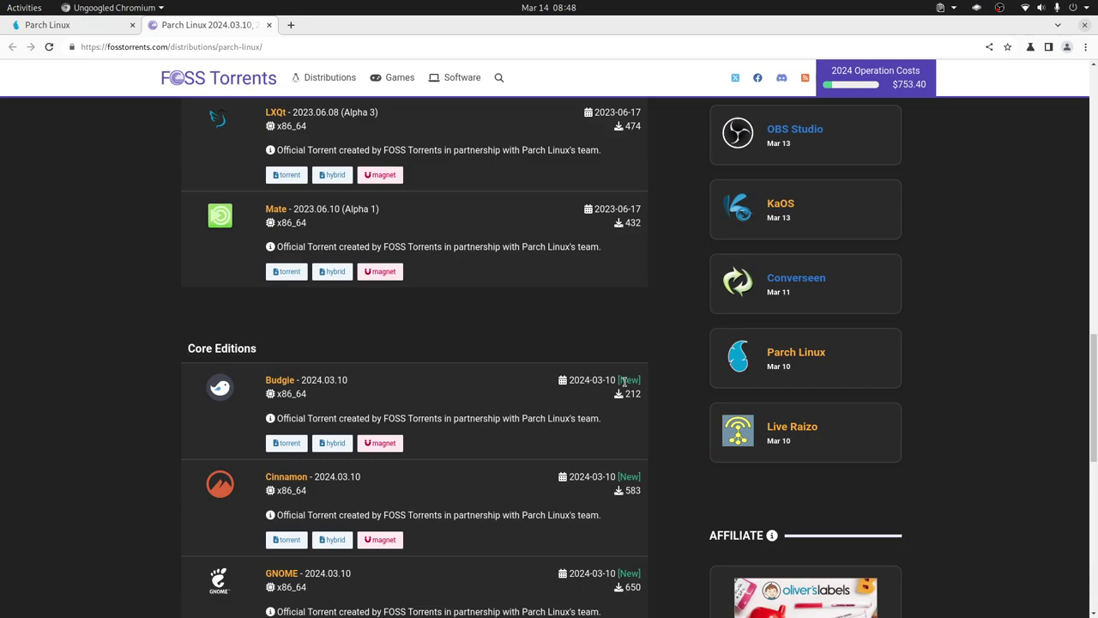
Step: Browse the Parch Linux Core Editions list in FOSS Torrents, then switch to VirtualBox Manager
{"action": "scroll", "coordinate": [547, 443], "scroll_direction": "down", "scroll_amount": 2}
{"action": "scroll", "coordinate": [547, 442], "scroll_direction": "down", "scroll_amount": 3}
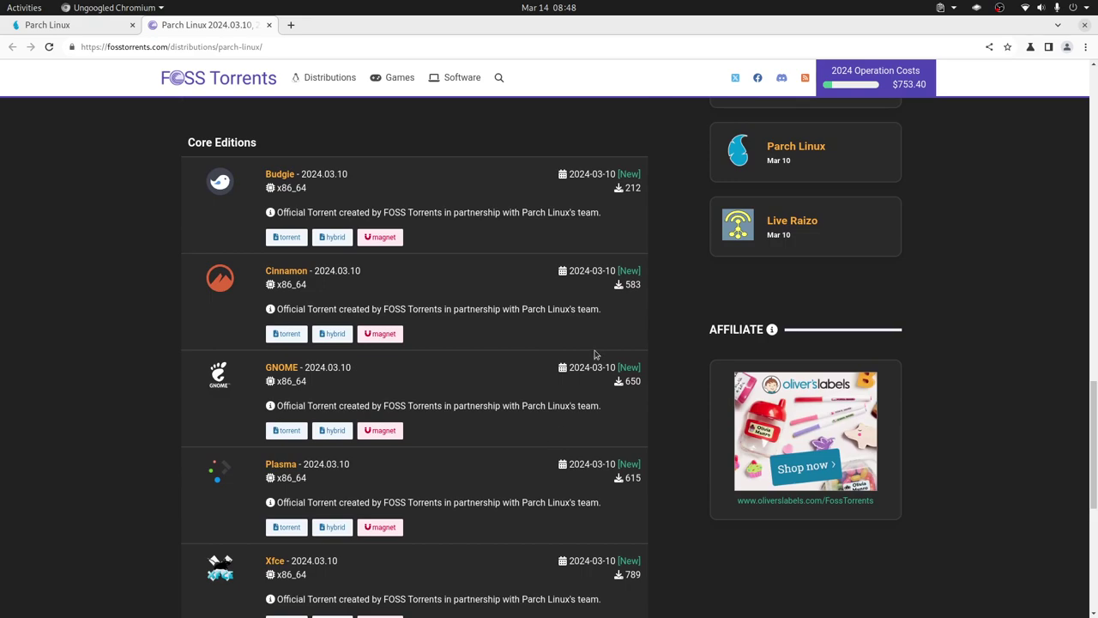
{"action": "scroll", "coordinate": [593, 352], "scroll_direction": "up", "scroll_amount": 5}
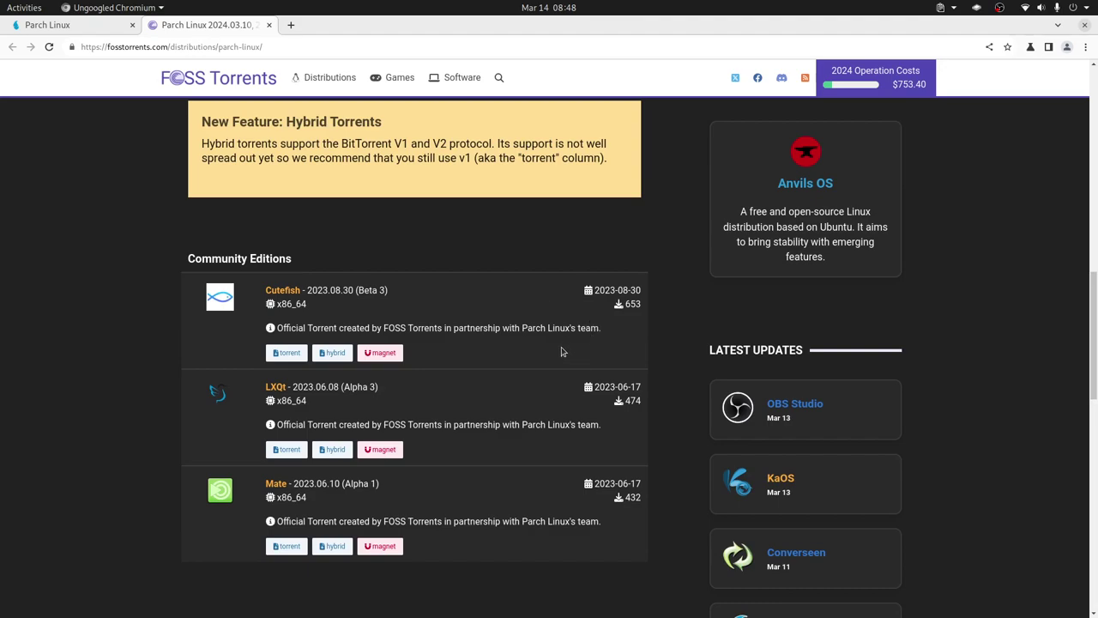
{"action": "scroll", "coordinate": [565, 347], "scroll_direction": "down", "scroll_amount": 6}
{"action": "scroll", "coordinate": [566, 238], "scroll_direction": "up", "scroll_amount": 1}
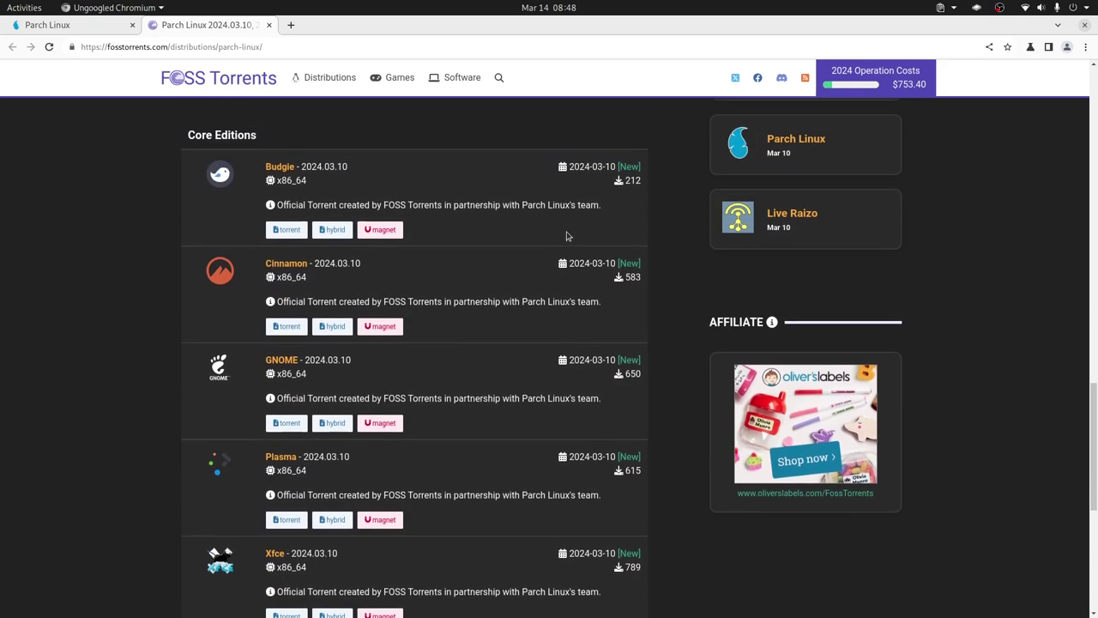
{"action": "scroll", "coordinate": [575, 465], "scroll_direction": "down", "scroll_amount": 2}
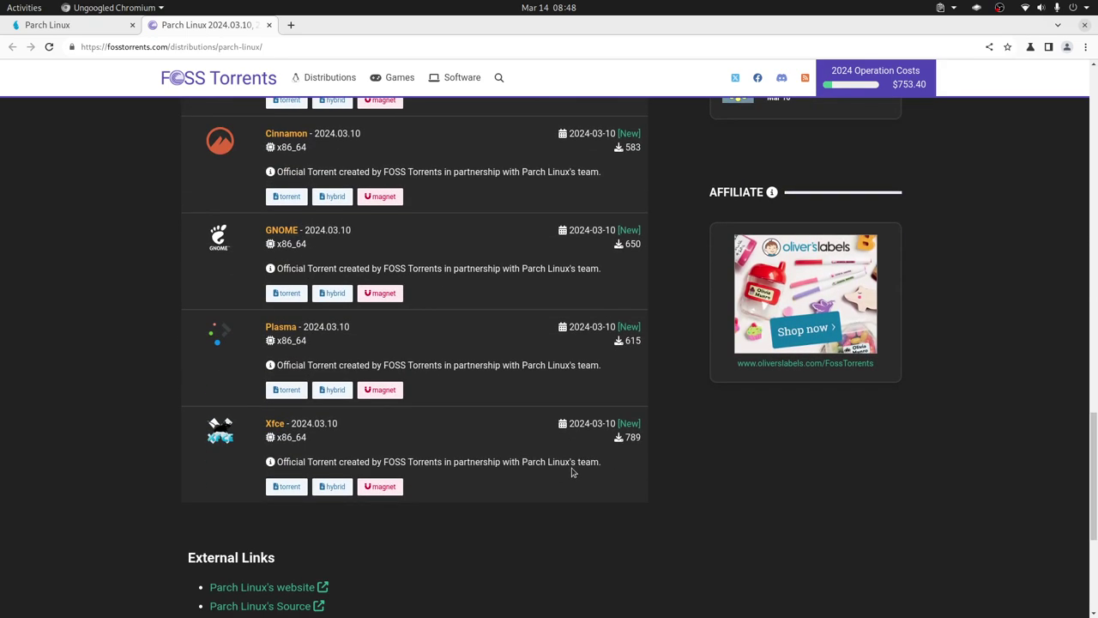
{"action": "scroll", "coordinate": [570, 470], "scroll_direction": "up", "scroll_amount": 1}
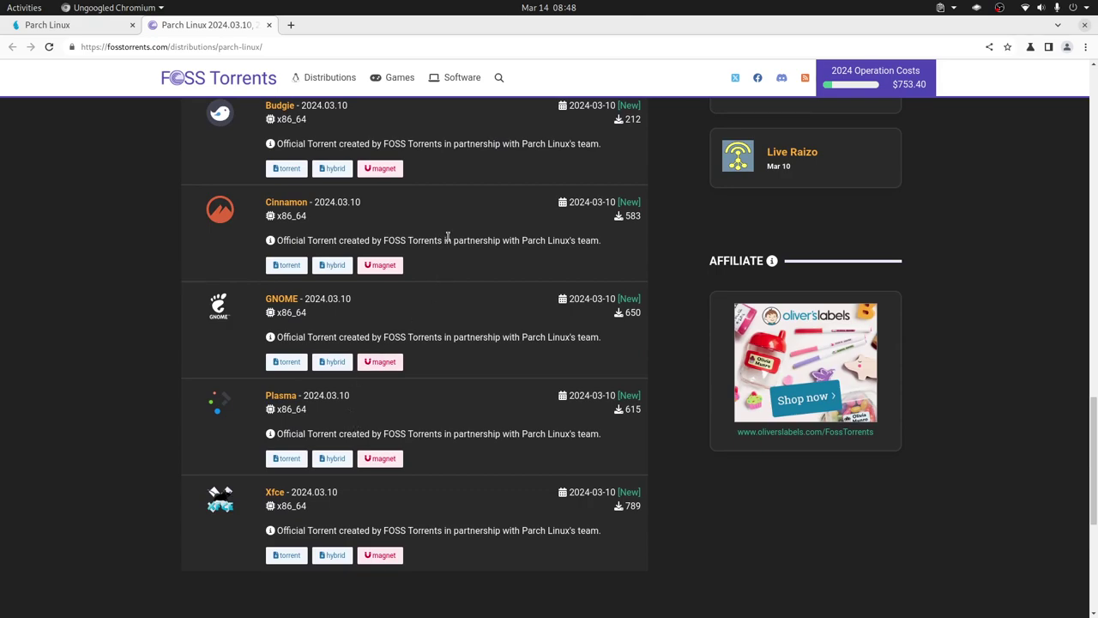
{"action": "scroll", "coordinate": [483, 249], "scroll_direction": "up", "scroll_amount": 2}
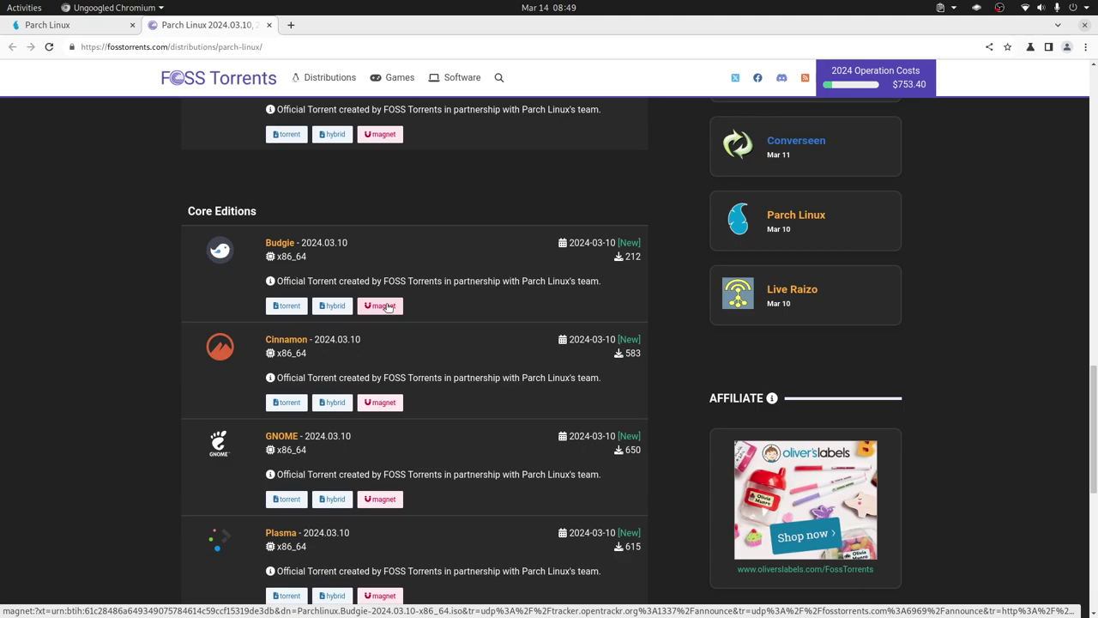
{"action": "key", "text": "alt+Tab"}
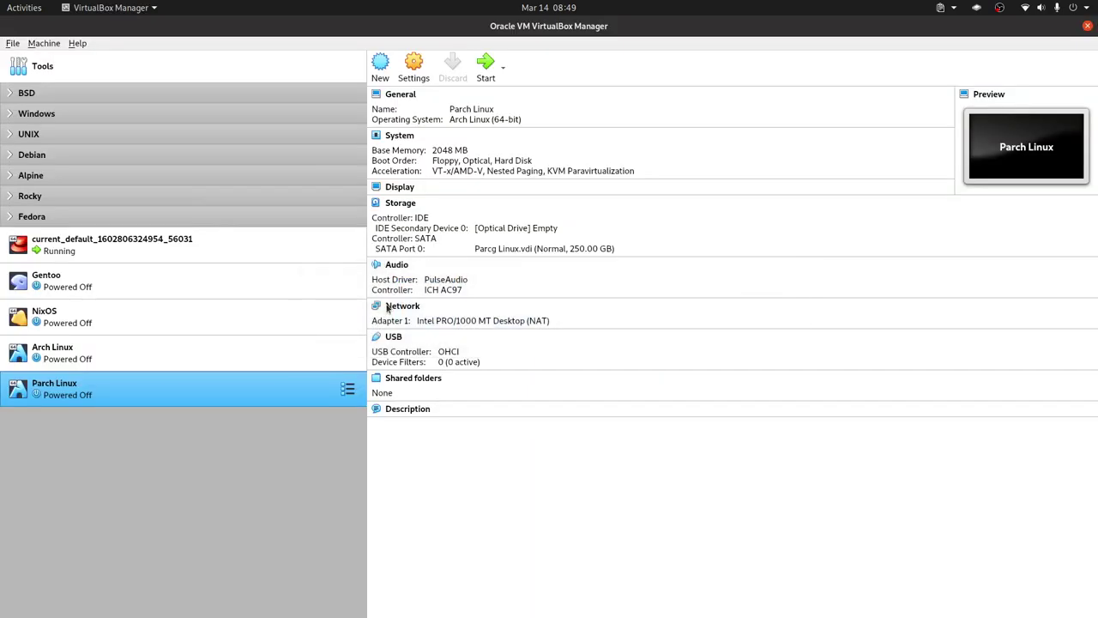
Step: In the Parch Linux VM's System settings, boot Hard Disk before Optical, drop Floppy, and enable EFI
{"action": "right_click", "coordinate": [322, 398]}
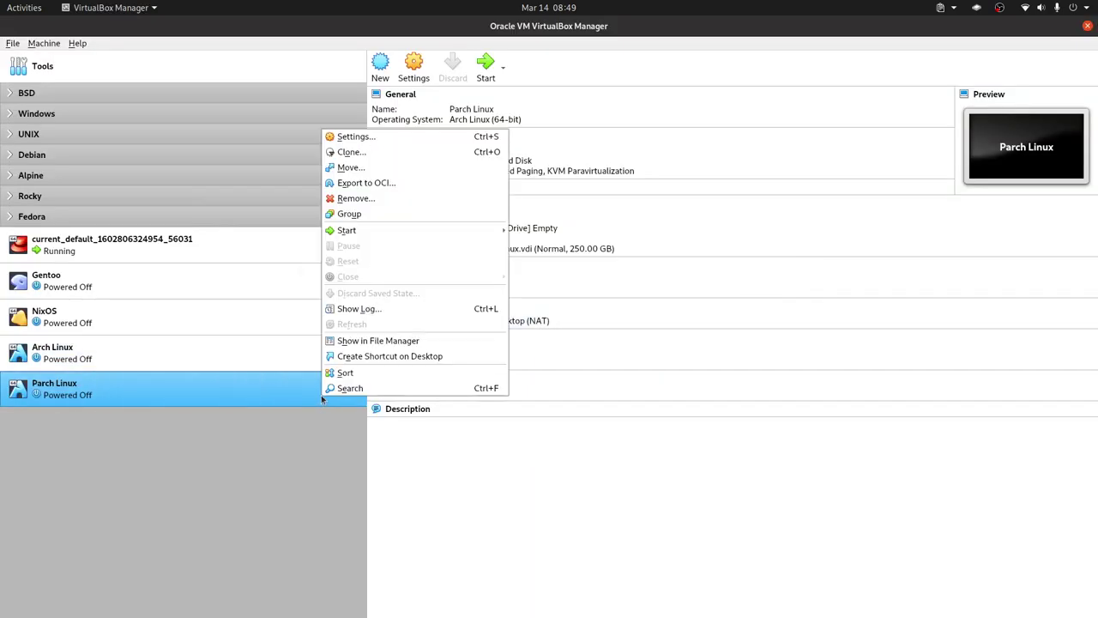
{"action": "left_click", "coordinate": [423, 138]}
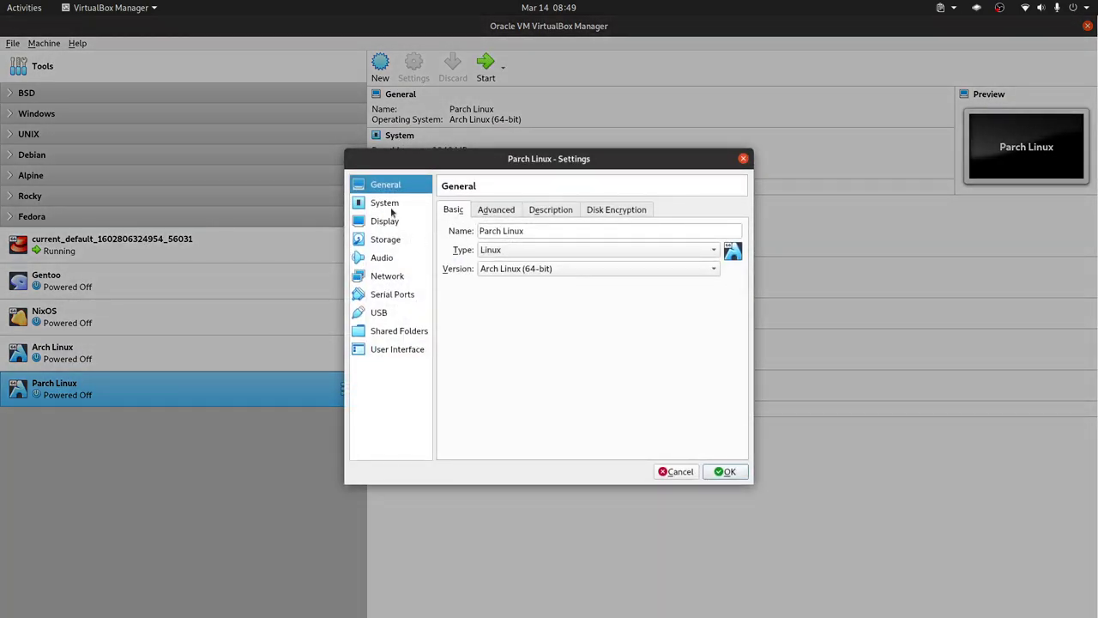
{"action": "left_click", "coordinate": [392, 210]}
{"action": "left_click", "coordinate": [567, 280]}
{"action": "left_click", "coordinate": [584, 291]}
{"action": "left_click", "coordinate": [598, 258]}
{"action": "left_click", "coordinate": [559, 260]}
{"action": "left_click", "coordinate": [526, 260]}
{"action": "left_click", "coordinate": [520, 379]}
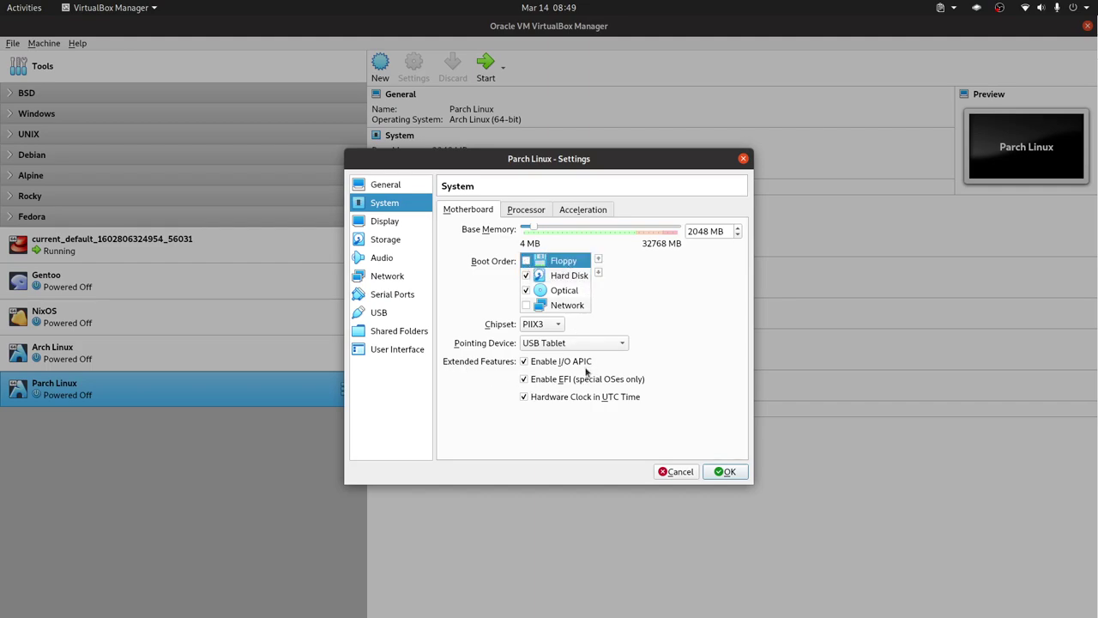
Step: Give the VM 2 processors
{"action": "left_click", "coordinate": [542, 212]}
{"action": "left_click", "coordinate": [738, 228]}
{"action": "left_click", "coordinate": [737, 228]}
{"action": "left_click", "coordinate": [738, 229]}
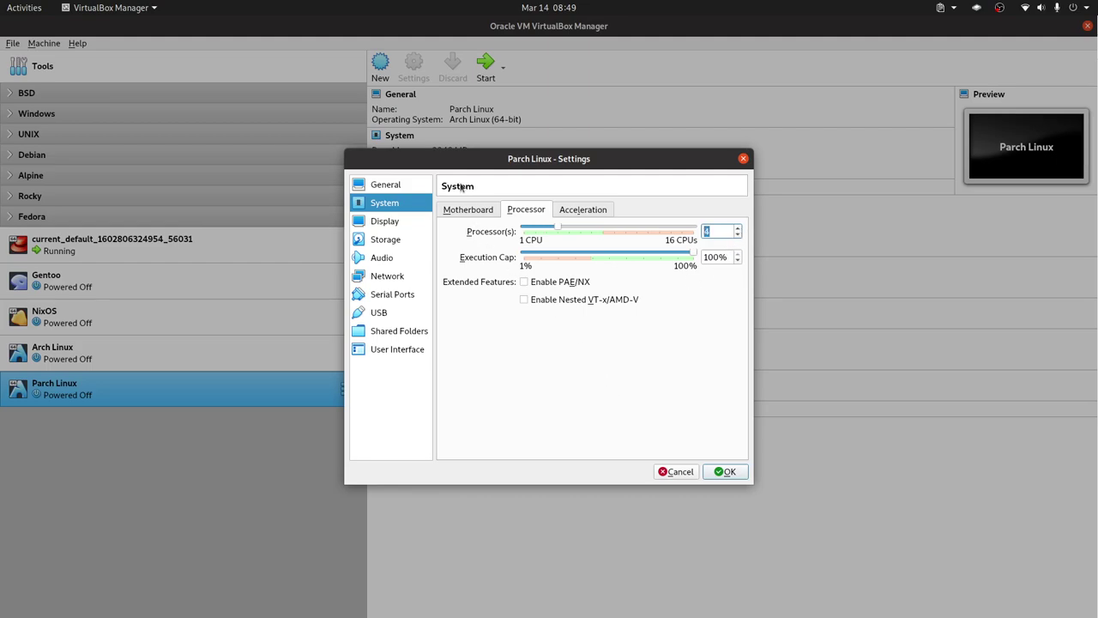
{"action": "left_click", "coordinate": [472, 211]}
{"action": "left_click", "coordinate": [535, 211]}
Step: Review the Parcg Linux.vdi disk under Storage and save the VM settings
{"action": "left_click", "coordinate": [387, 239]}
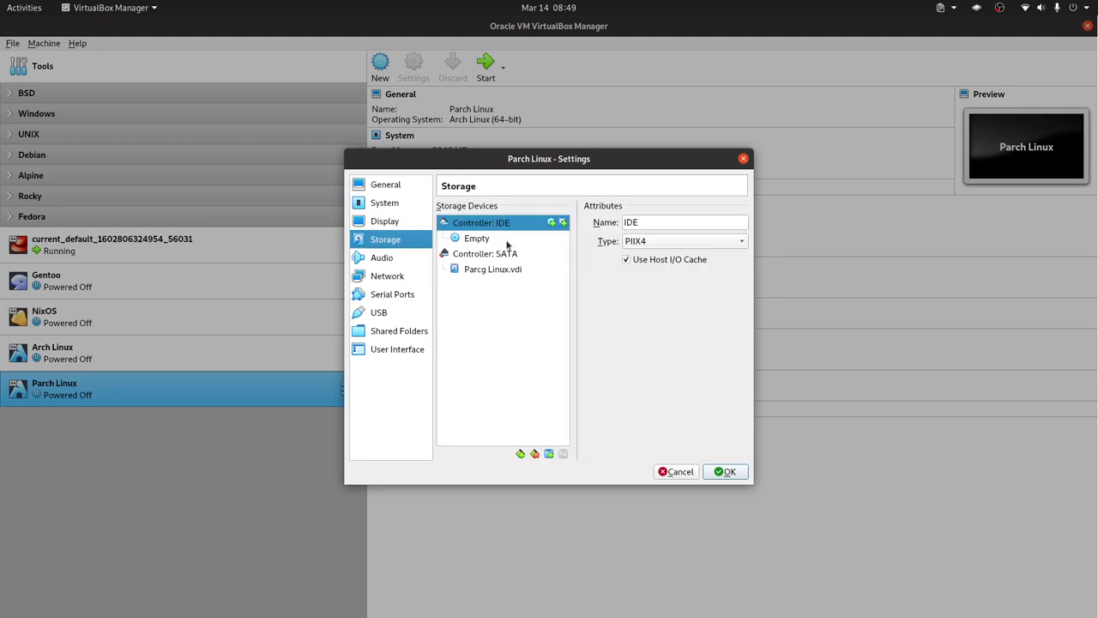
{"action": "left_click", "coordinate": [492, 272]}
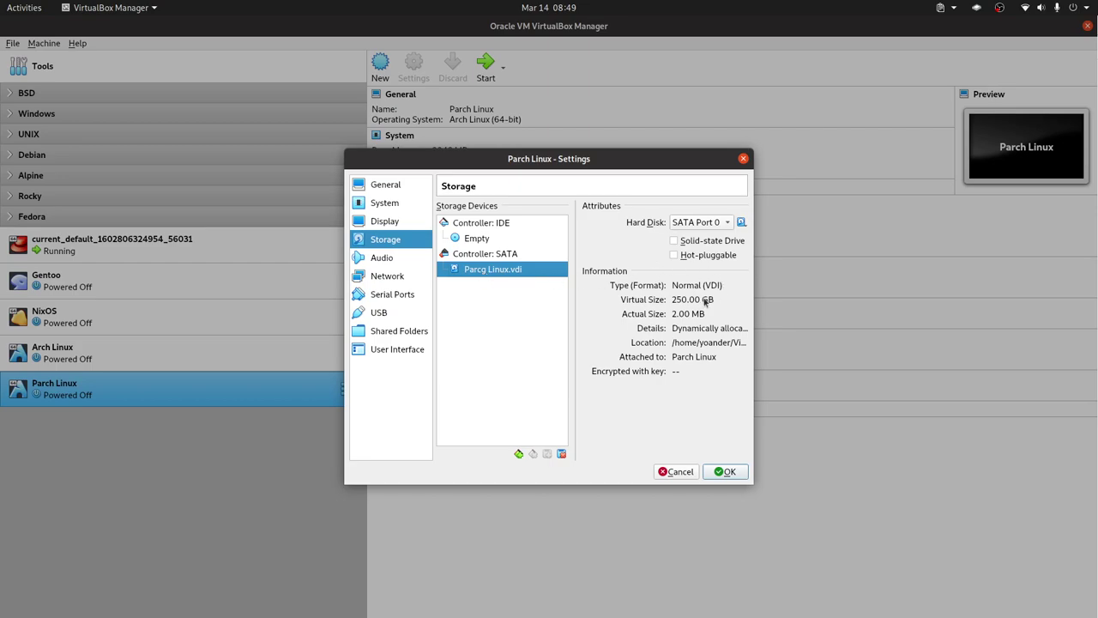
{"action": "right_click", "coordinate": [533, 266]}
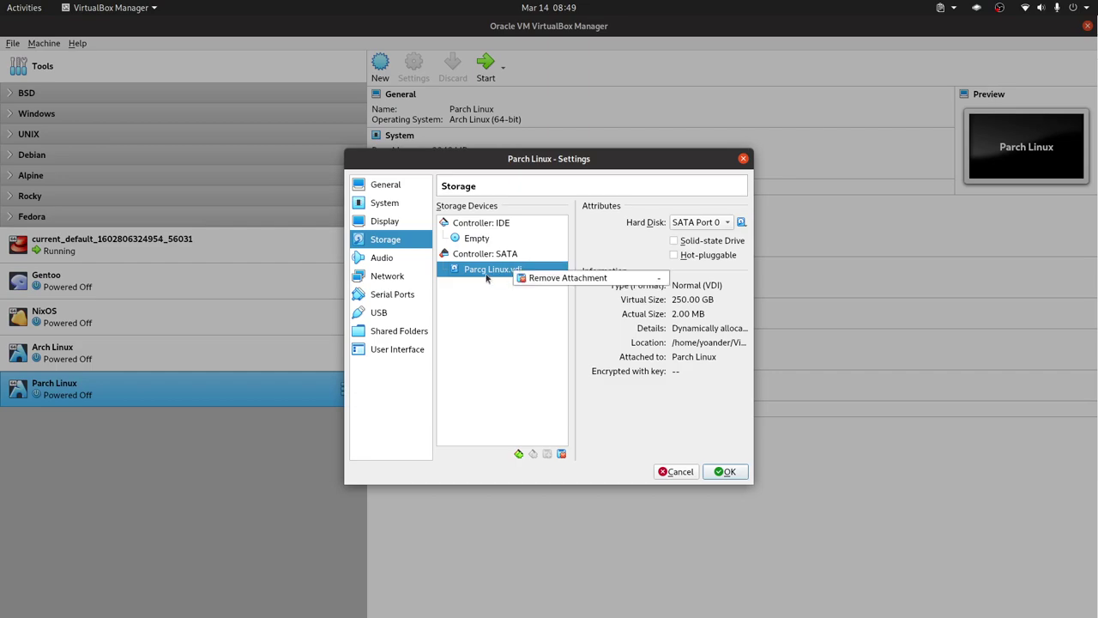
{"action": "left_click", "coordinate": [542, 330]}
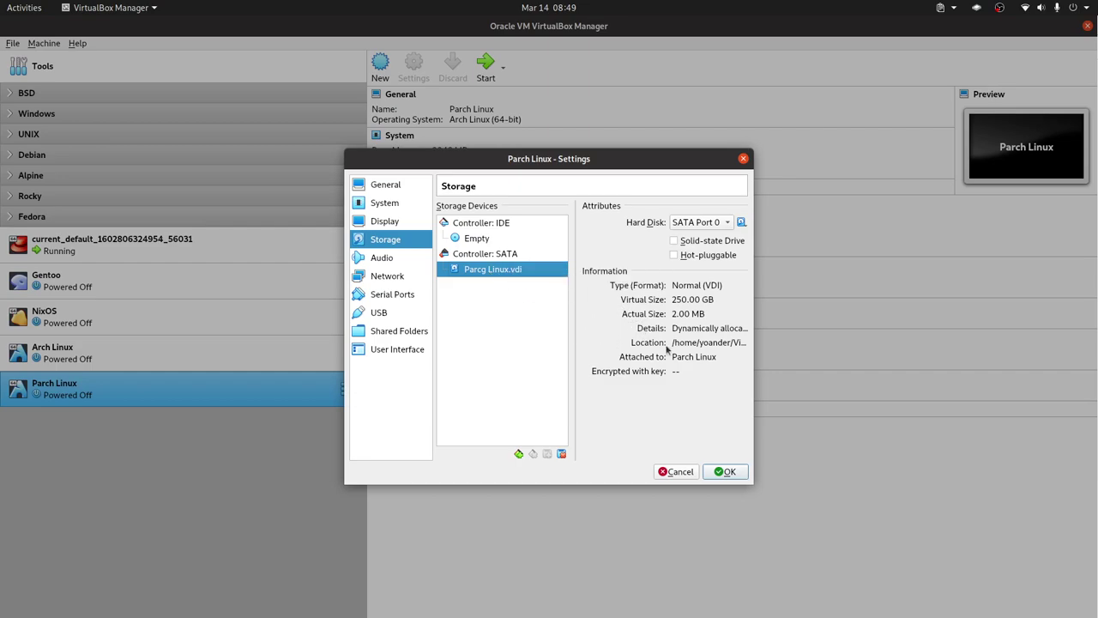
{"action": "left_click", "coordinate": [725, 471]}
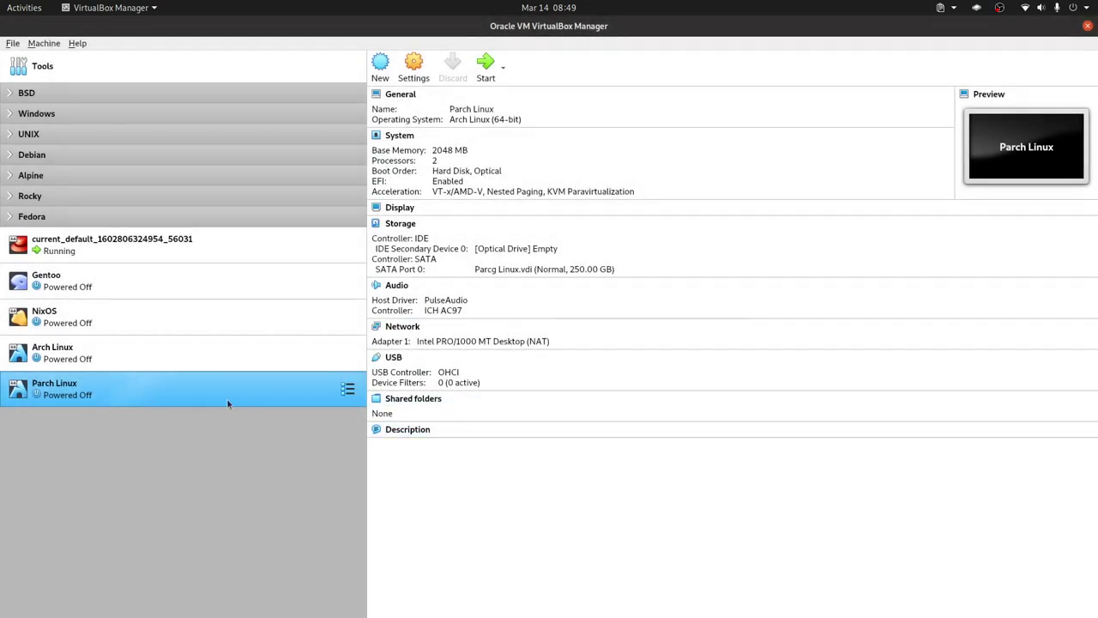
Step: Start the VM with Parchlinux.Budgie-2024.03.10-x86_64.iso added and chosen as the start-up disk
{"action": "key", "text": "Return"}
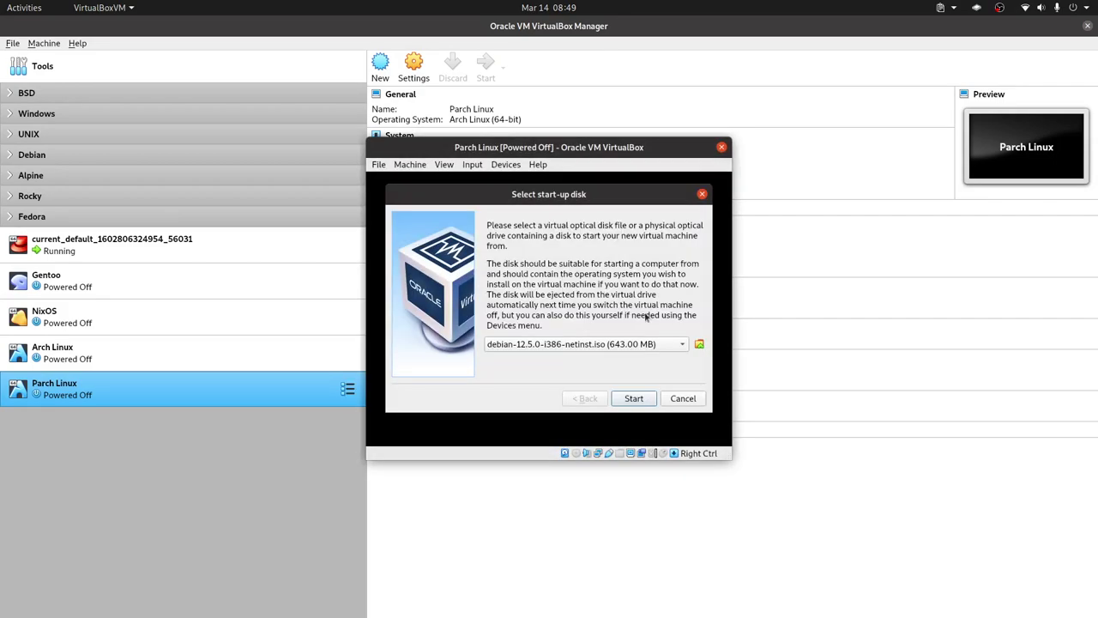
{"action": "left_click", "coordinate": [697, 345]}
{"action": "left_click", "coordinate": [382, 240]}
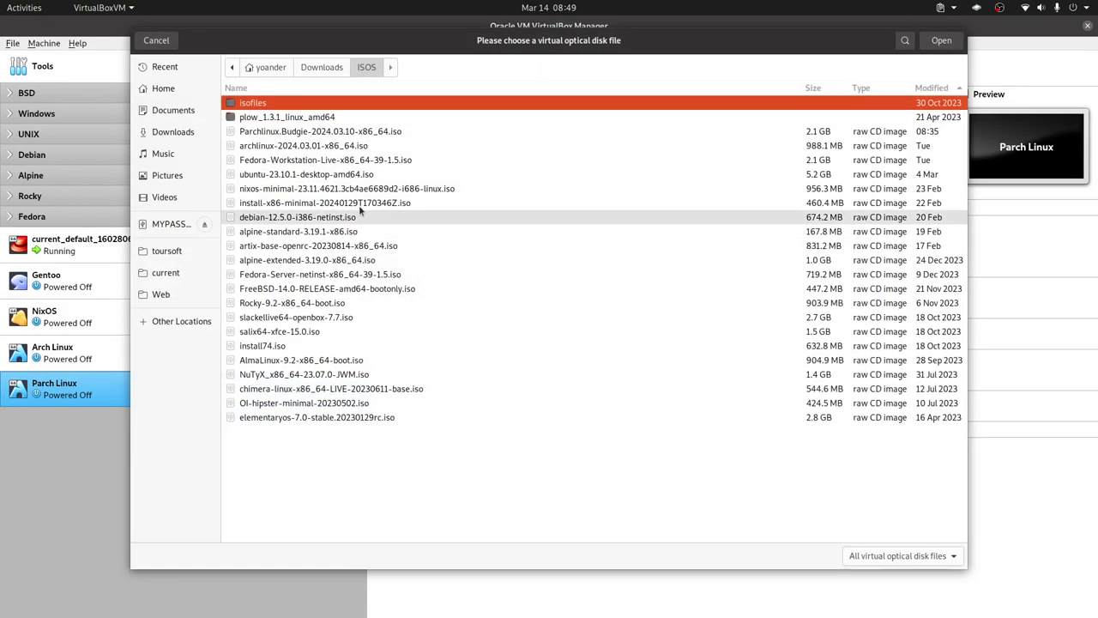
{"action": "left_click", "coordinate": [940, 41]}
{"action": "left_click", "coordinate": [703, 399]}
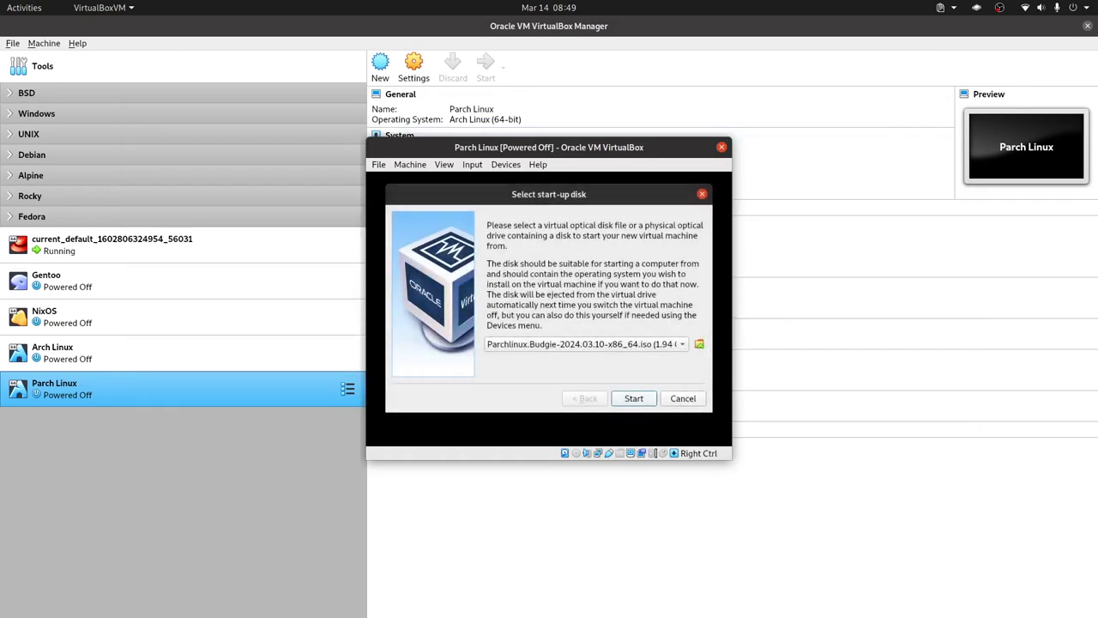
{"action": "left_click", "coordinate": [644, 399]}
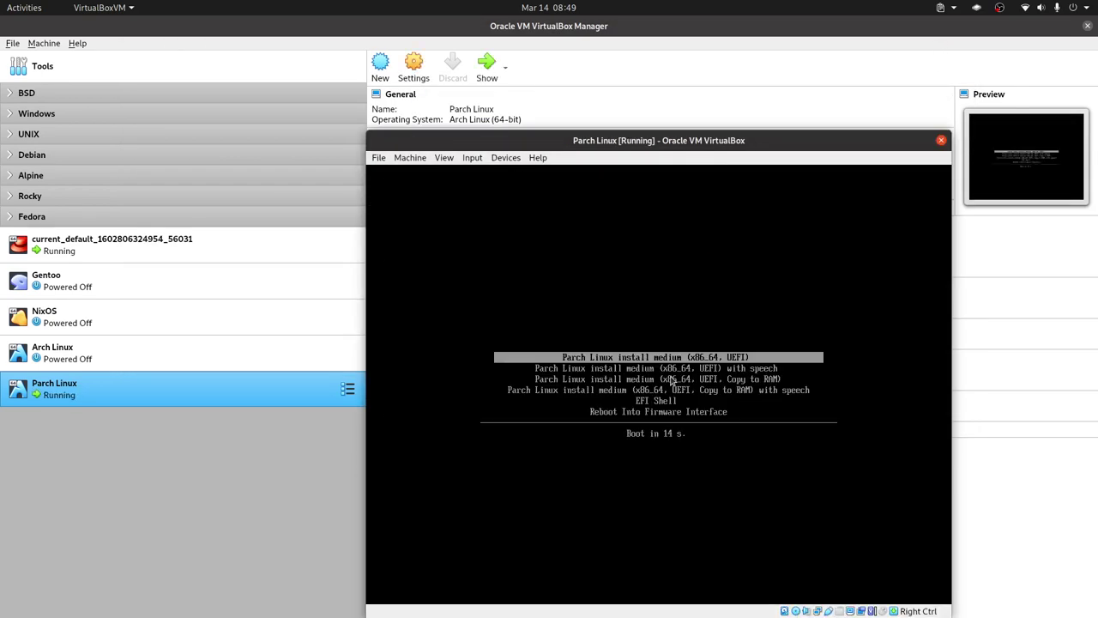
Step: Boot the default Parch Linux install entry from the boot menu
{"action": "key", "text": "Down"}
{"action": "key", "text": "Up"}
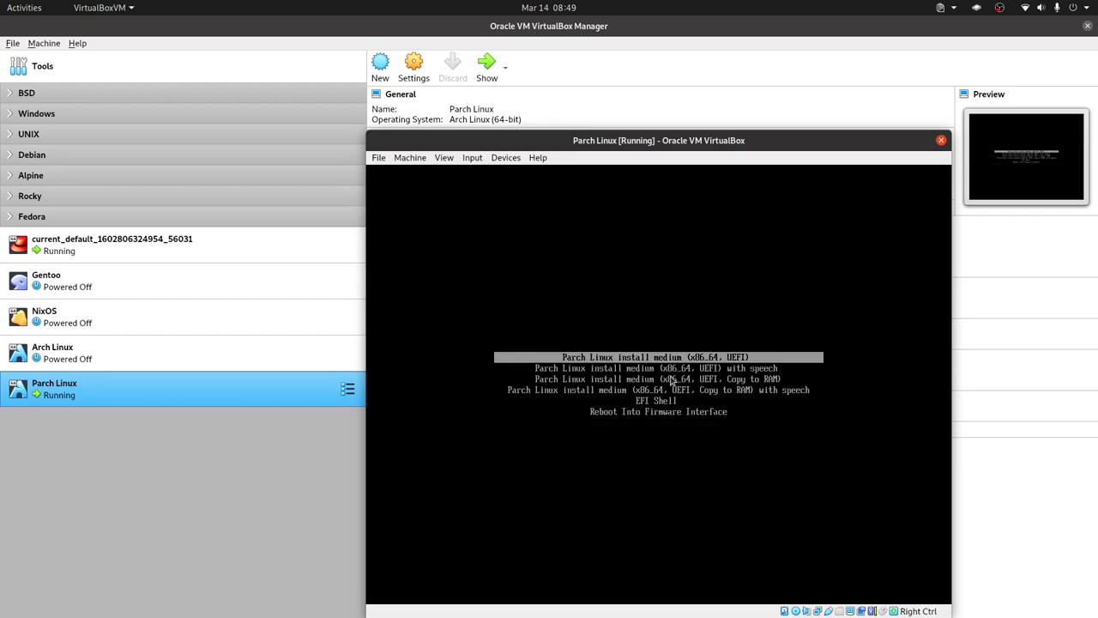
{"action": "key", "text": "Return"}
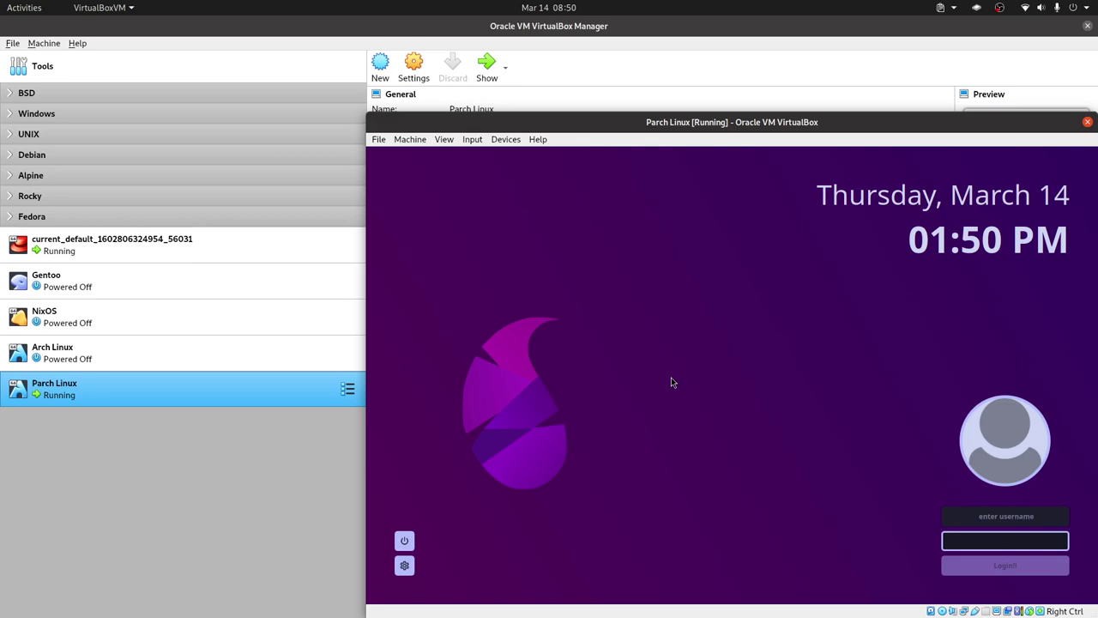
Step: Log in to the live session as root with the live password
{"action": "left_click", "coordinate": [1012, 517]}
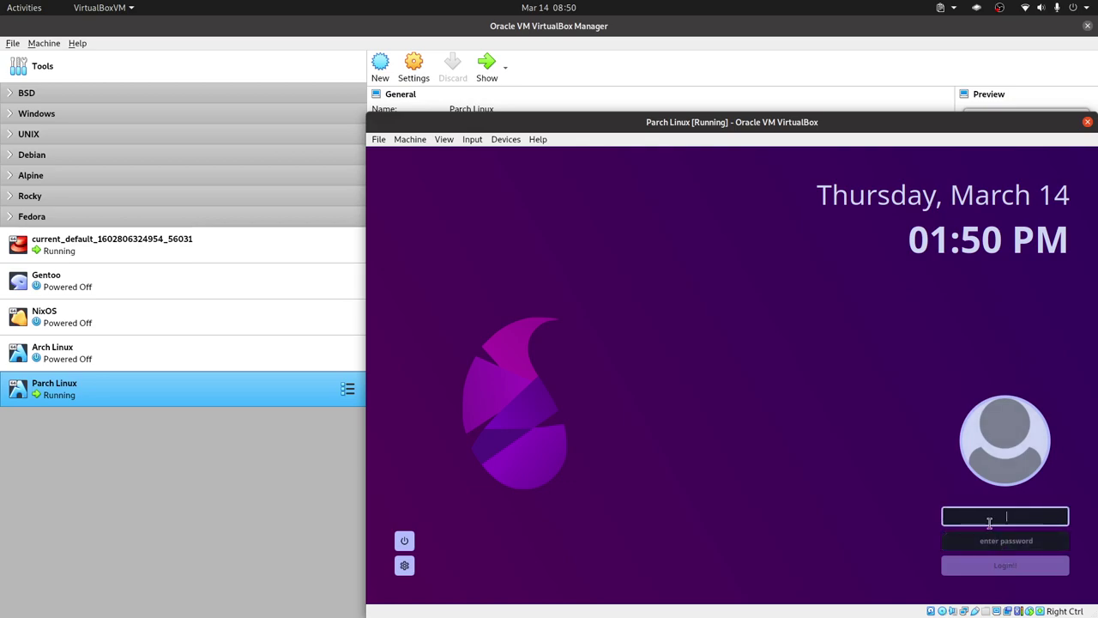
{"action": "left_click", "coordinate": [1007, 540]}
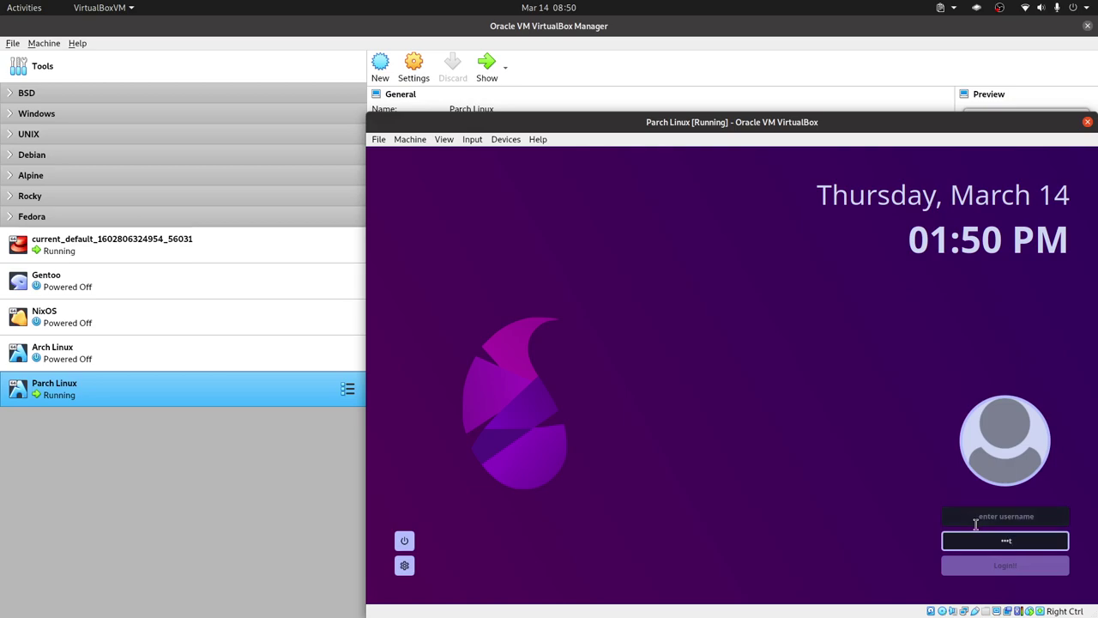
{"action": "left_click", "coordinate": [1023, 568]}
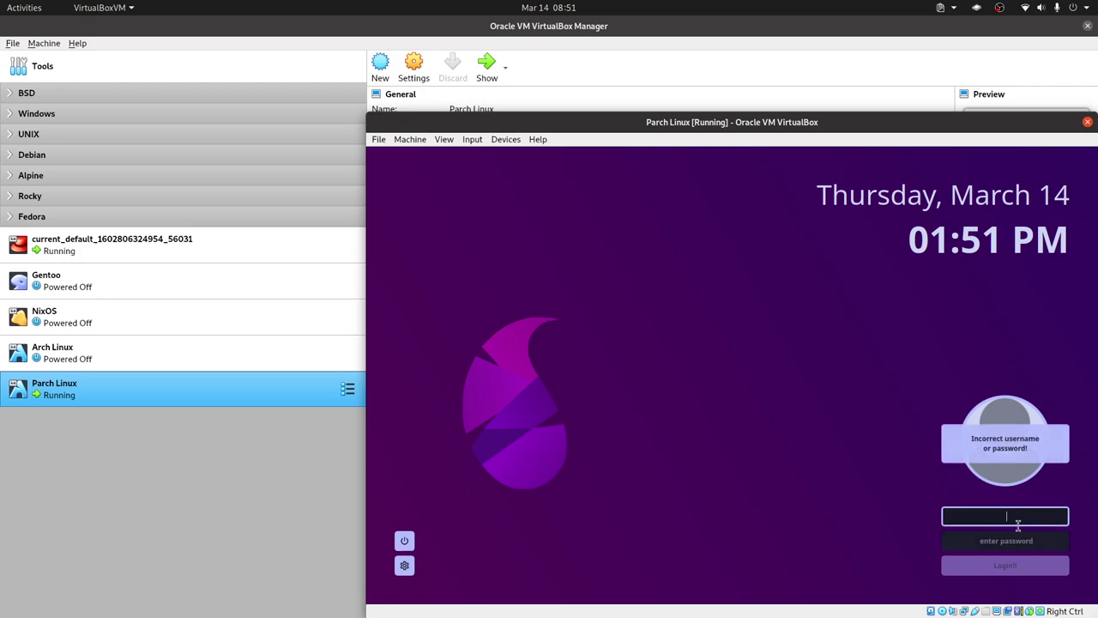
{"action": "type", "text": "root"}
{"action": "left_click", "coordinate": [1034, 546]}
{"action": "type", "text": "4"}
{"action": "key", "text": "BackSpace"}
{"action": "type", "text": "4"}
{"action": "key", "text": "Return"}
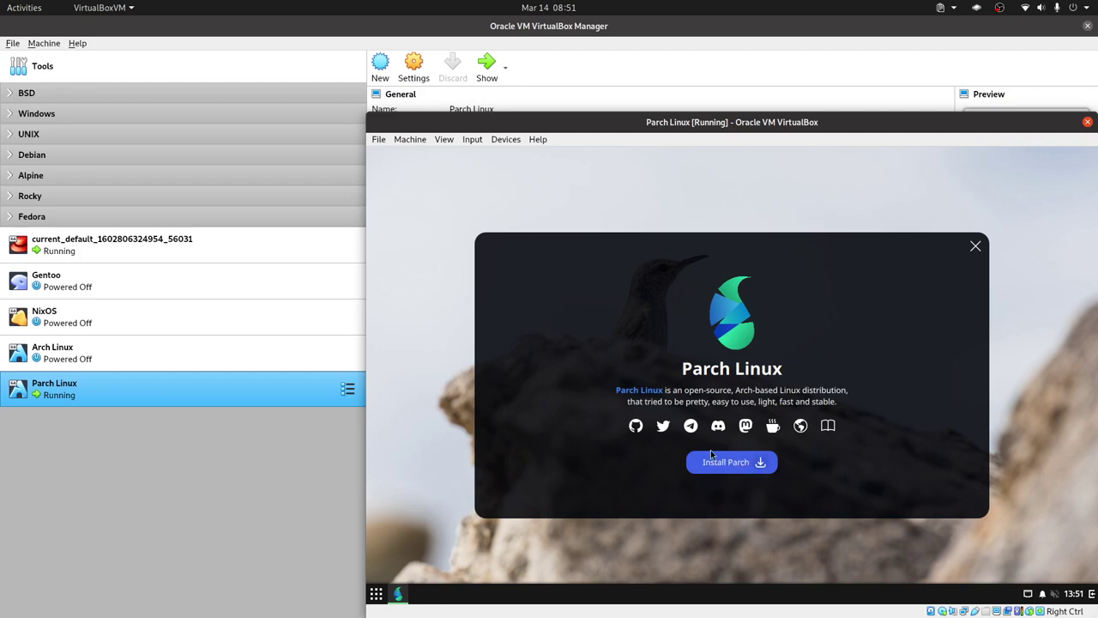
Step: Launch Install Parch from the welcome window and open the installer's language list
{"action": "left_click", "coordinate": [710, 453]}
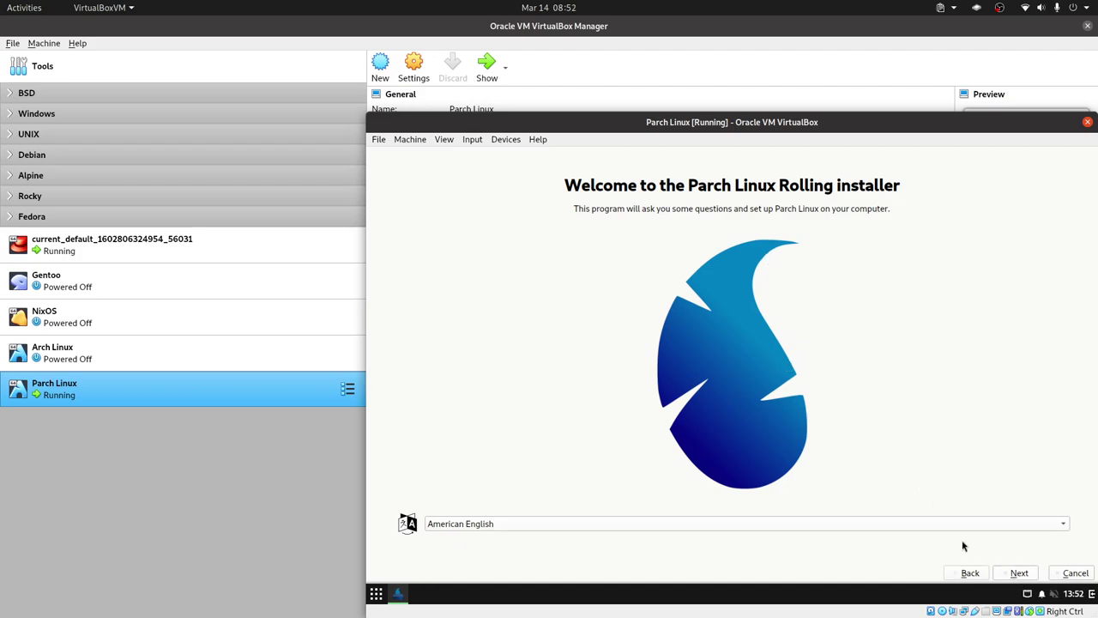
{"action": "left_click", "coordinate": [897, 520]}
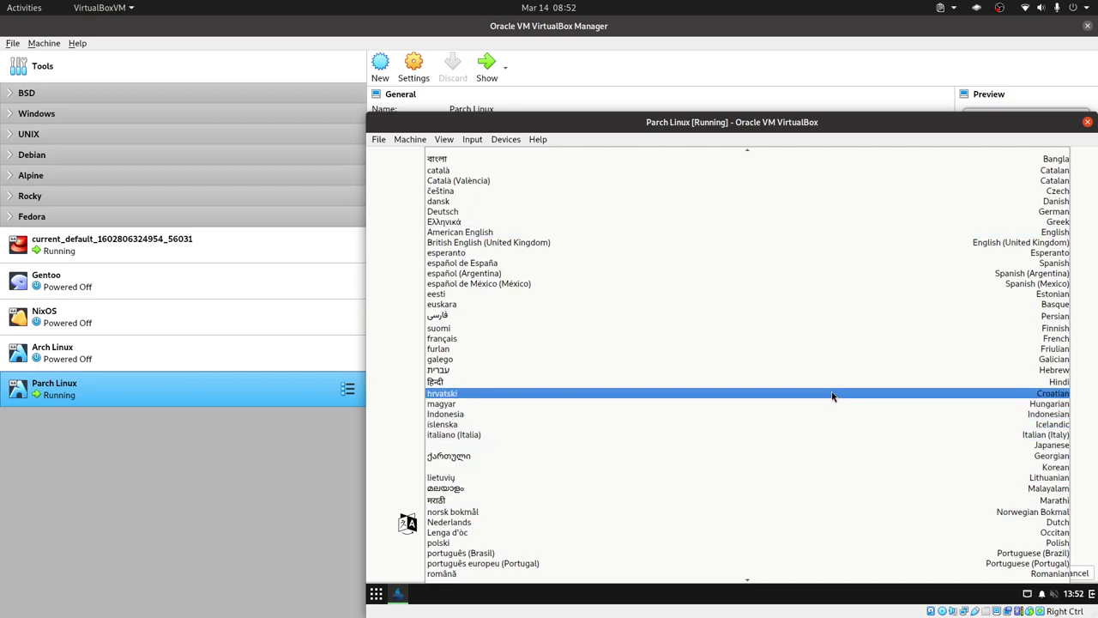
Step: Choose español de España as installer language and accept the New York timezone
{"action": "left_click", "coordinate": [598, 265]}
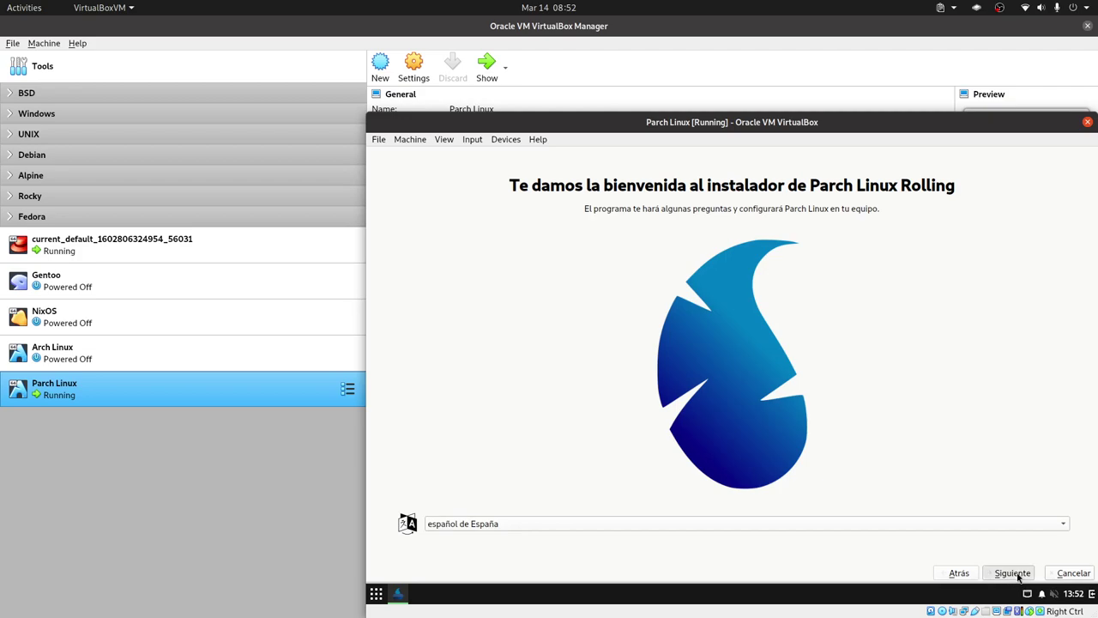
{"action": "left_click", "coordinate": [1012, 572]}
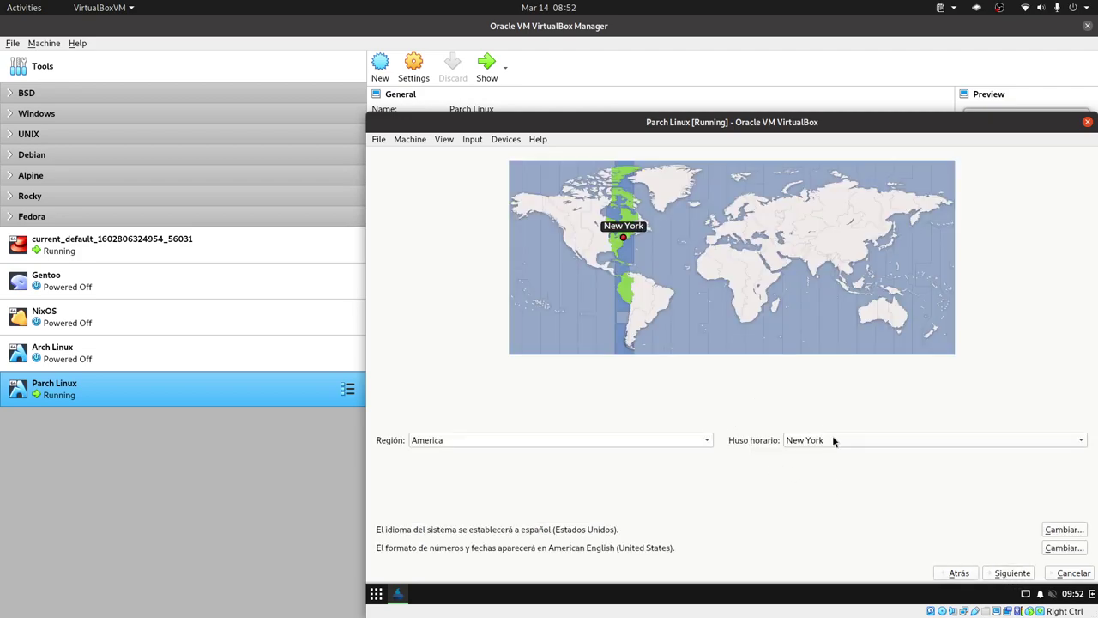
{"action": "left_click", "coordinate": [1006, 575]}
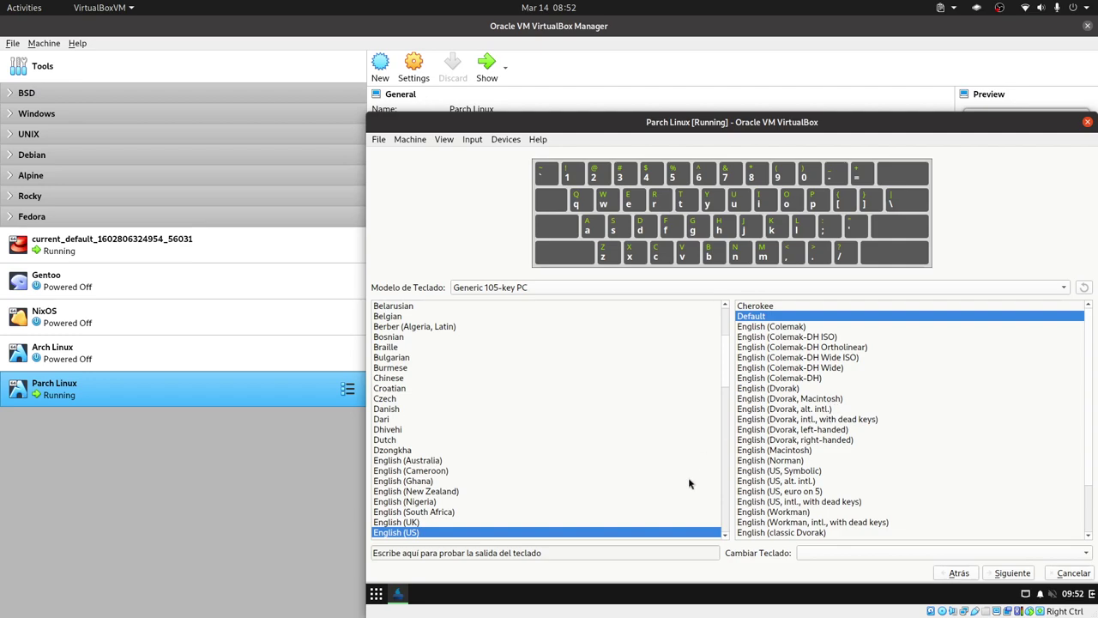
Step: Select the English (US, intl., with dead keys) keyboard variant and continue to storage
{"action": "scroll", "coordinate": [852, 464], "scroll_direction": "down", "scroll_amount": 2}
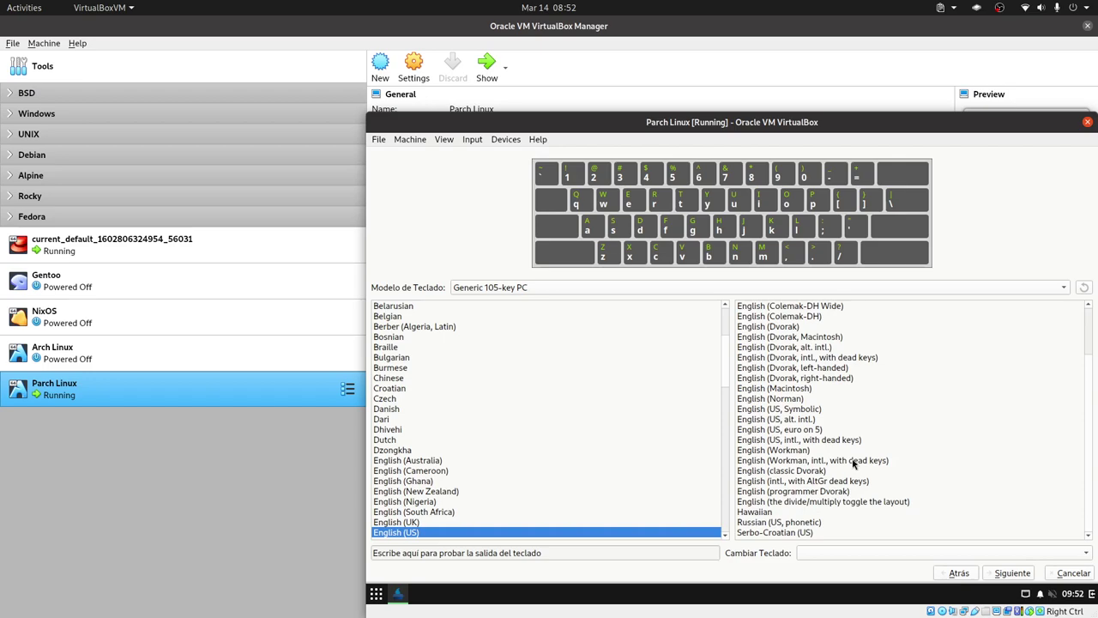
{"action": "scroll", "coordinate": [853, 464], "scroll_direction": "up", "scroll_amount": 1}
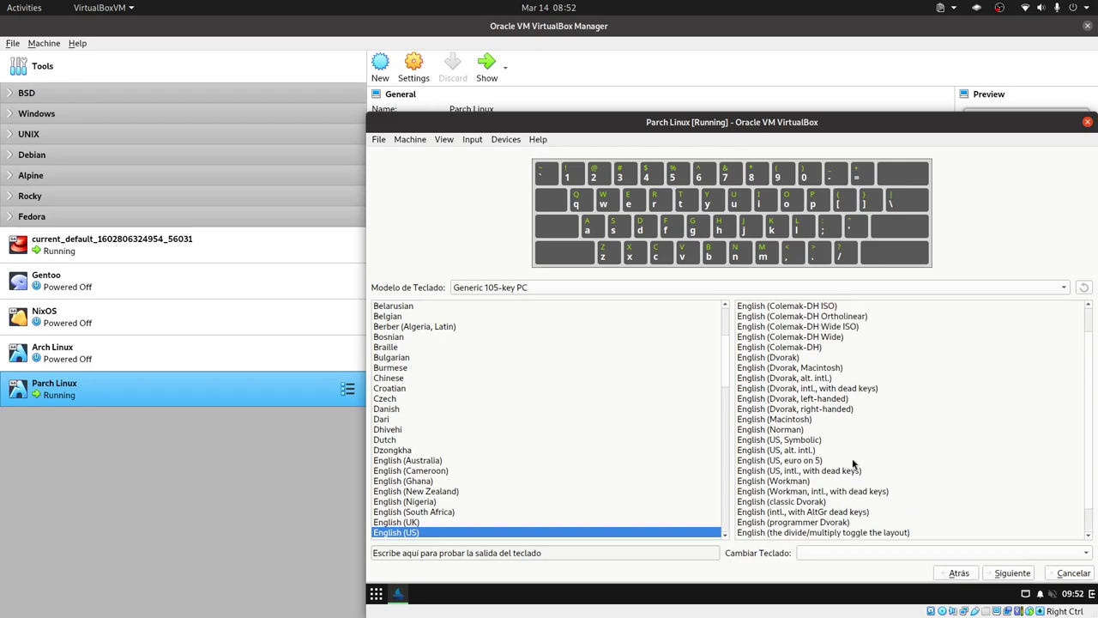
{"action": "scroll", "coordinate": [853, 464], "scroll_direction": "down", "scroll_amount": 1}
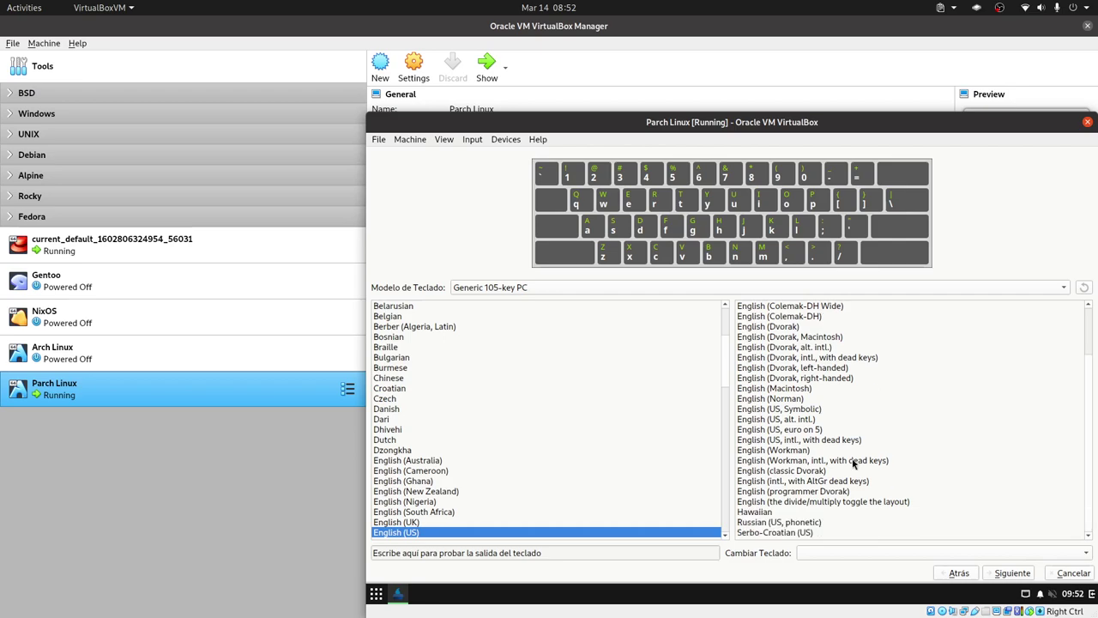
{"action": "left_click", "coordinate": [856, 440]}
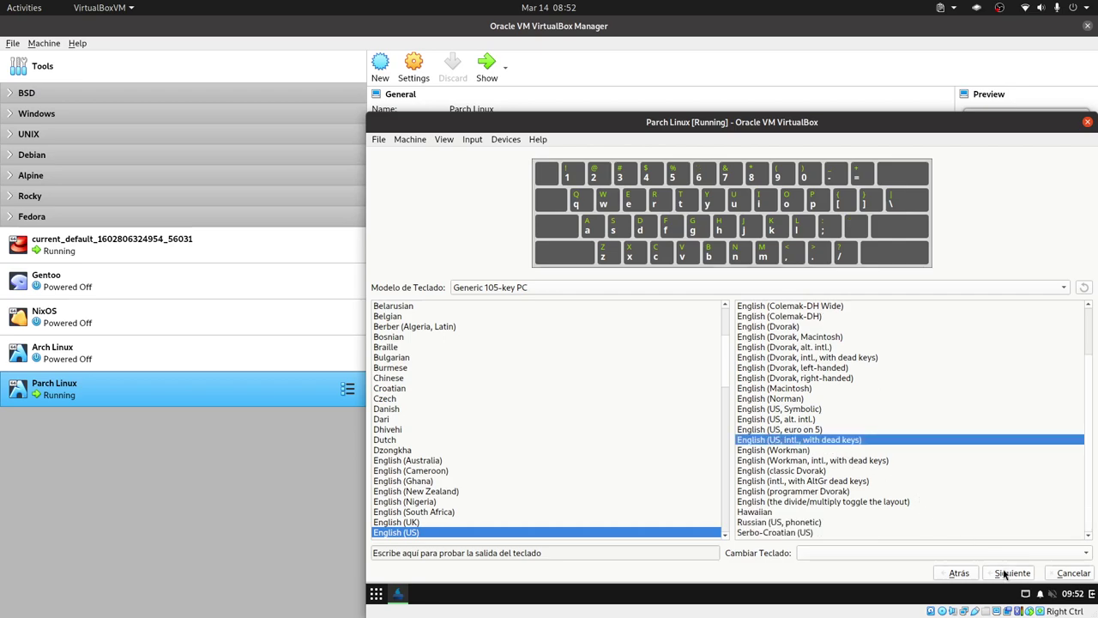
{"action": "left_click", "coordinate": [1005, 572]}
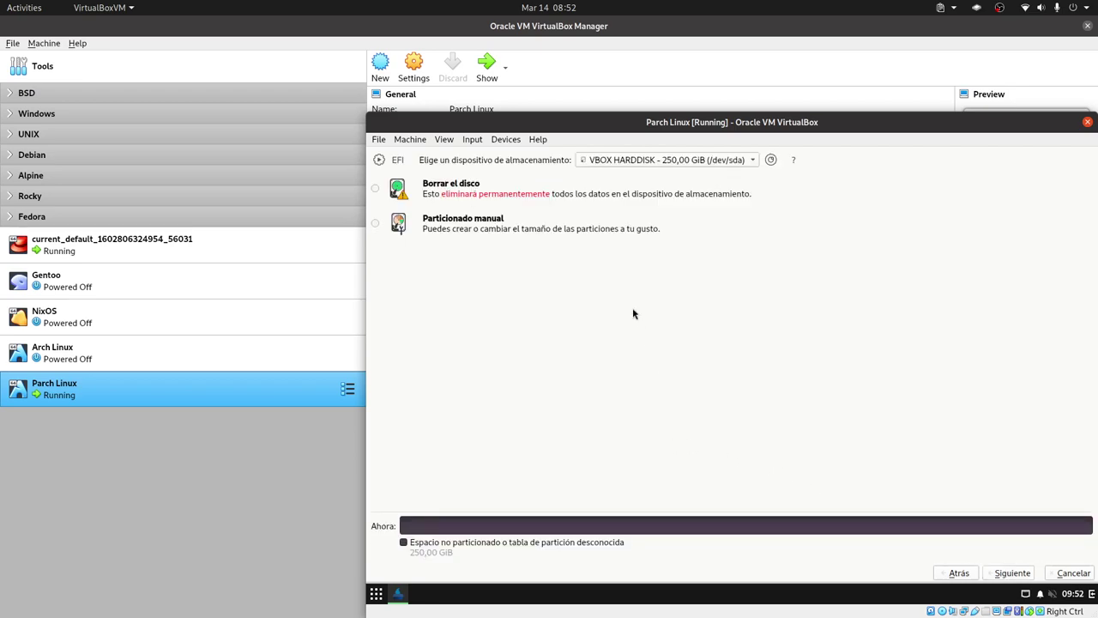
Step: Choose 'Particionado manual' and continue to the partition editor
{"action": "left_click", "coordinate": [480, 225]}
{"action": "left_click", "coordinate": [1011, 572]}
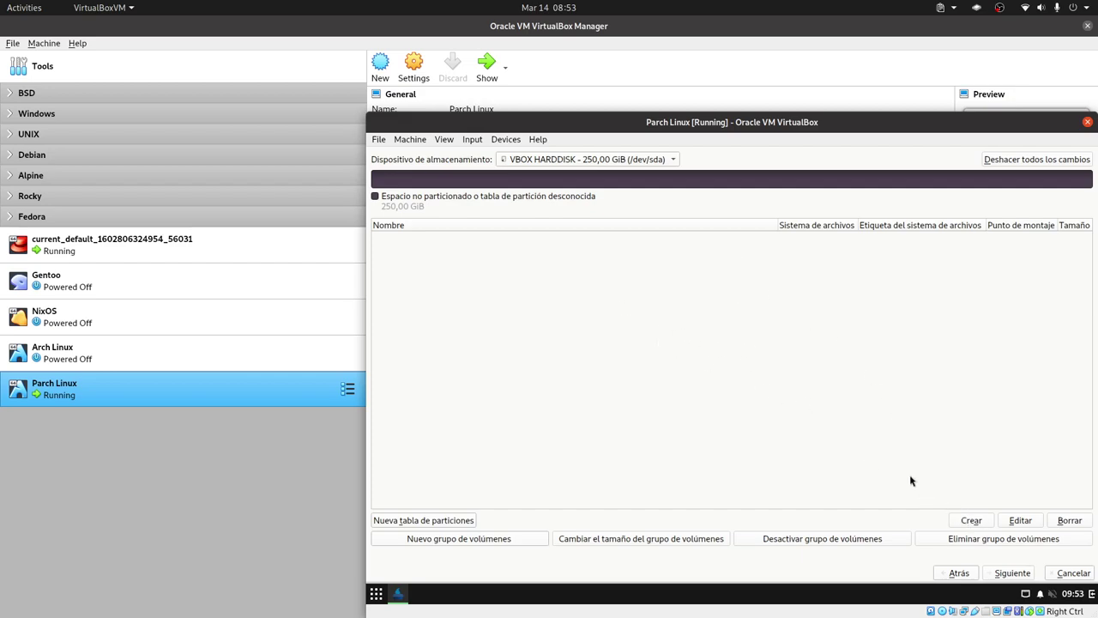
Step: Create a GPT partition table on the VBOX HARDDISK and start a partition in the 250 GiB free space
{"action": "left_click", "coordinate": [464, 520]}
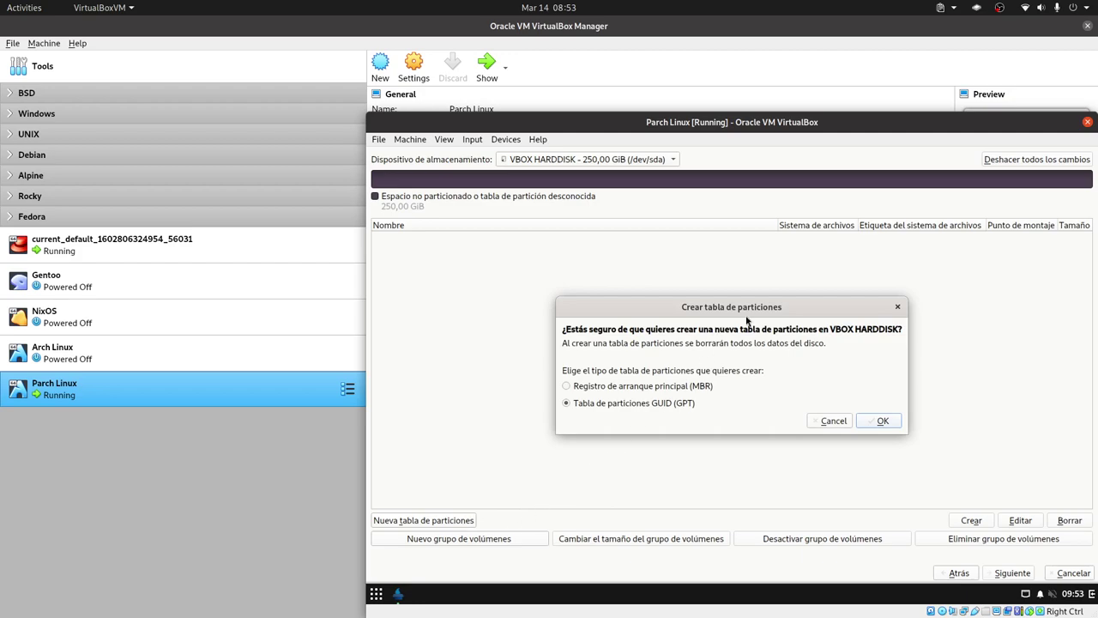
{"action": "left_click", "coordinate": [831, 425]}
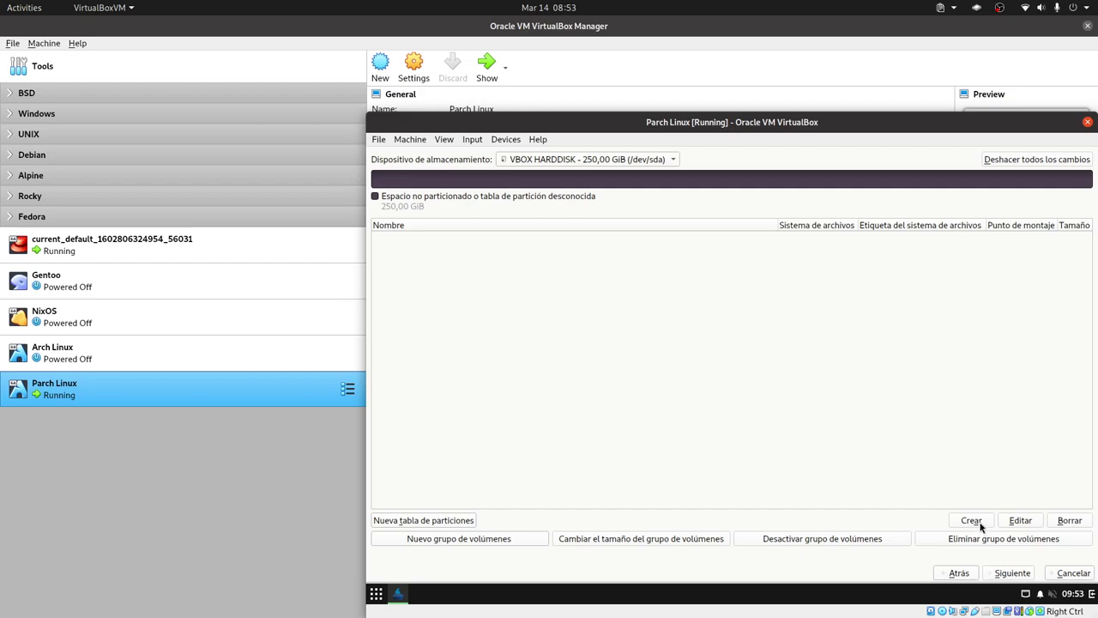
{"action": "left_click", "coordinate": [452, 522]}
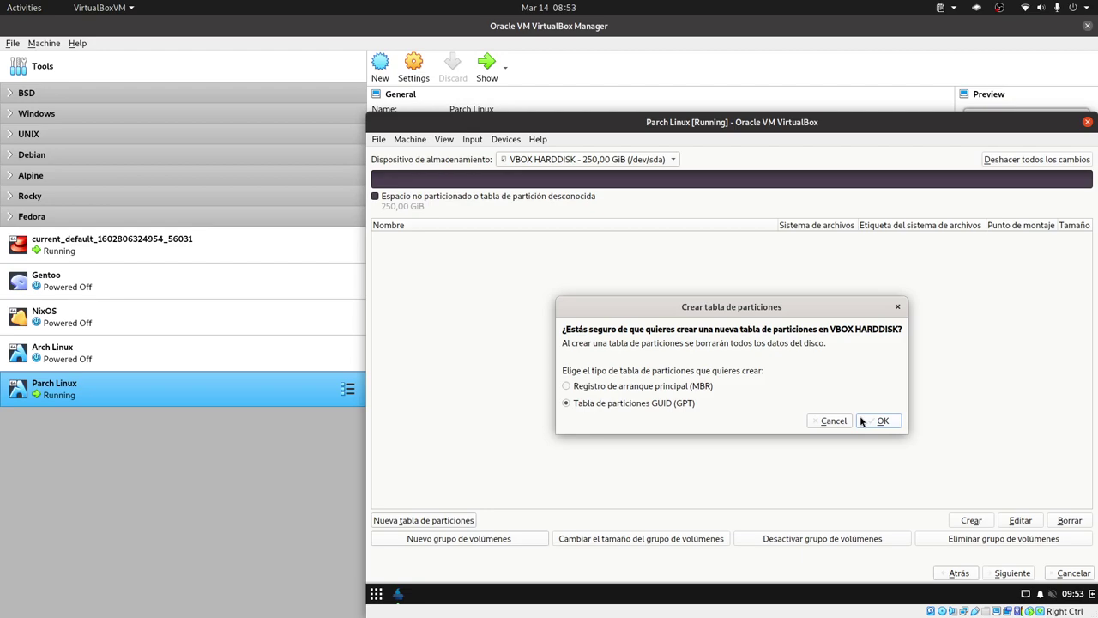
{"action": "left_click", "coordinate": [865, 420]}
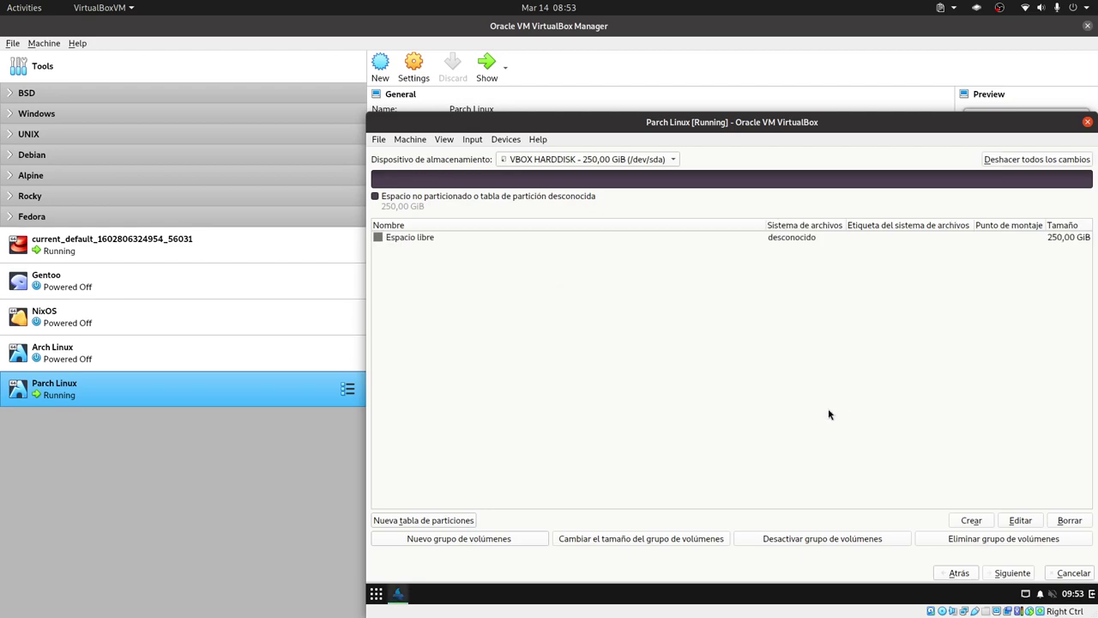
{"action": "left_click", "coordinate": [414, 240]}
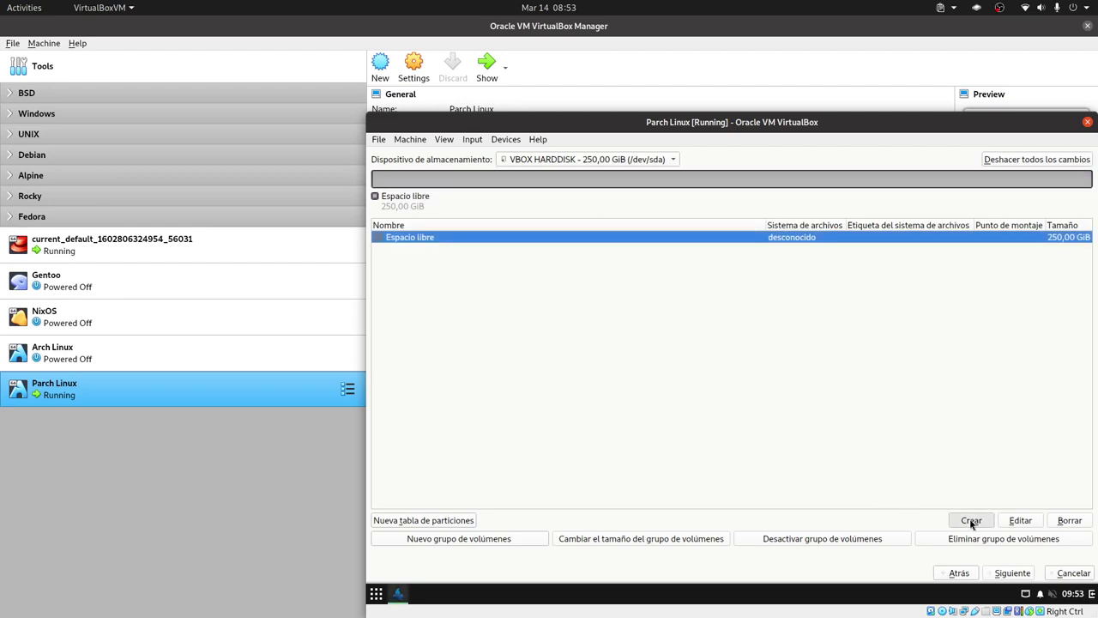
{"action": "left_click", "coordinate": [971, 520]}
Step: Set the new partition to 512 MiB, fat32, mounted at /boot/efi, and confirm it
{"action": "double_click", "coordinate": [642, 230]}
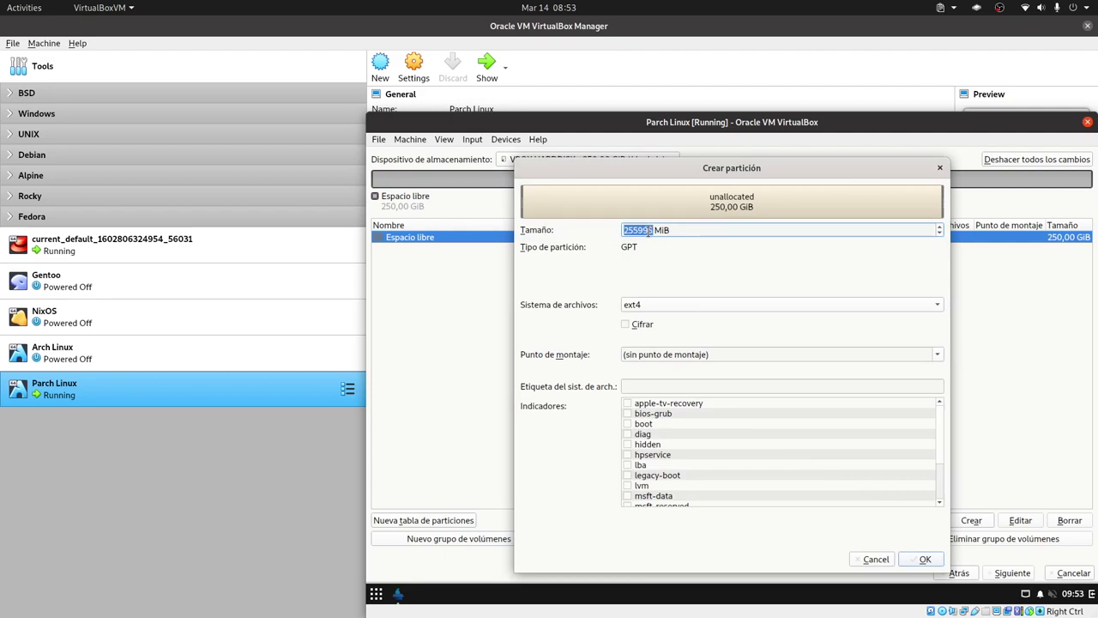
{"action": "type", "text": "512"}
{"action": "left_click", "coordinate": [779, 307]}
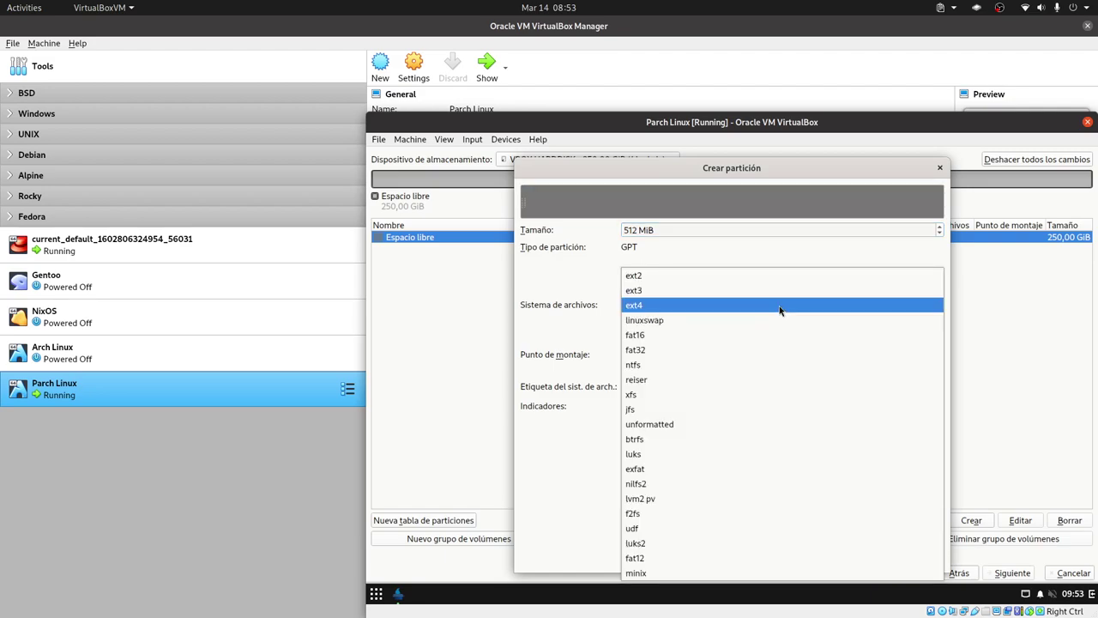
{"action": "left_click", "coordinate": [696, 351]}
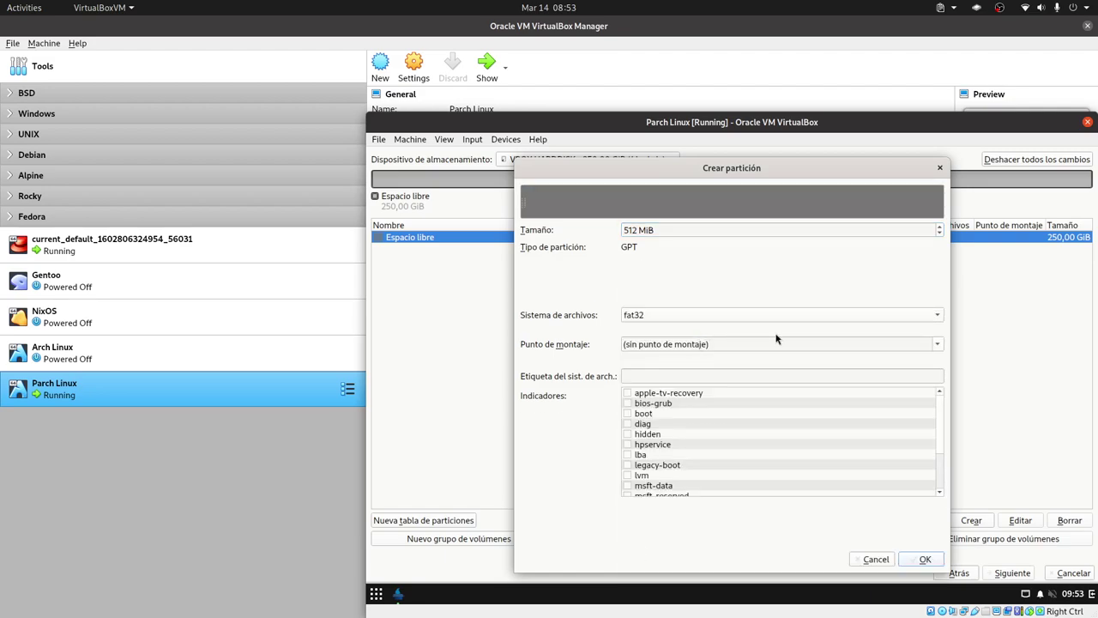
{"action": "left_click", "coordinate": [938, 346]}
{"action": "left_click", "coordinate": [709, 378]}
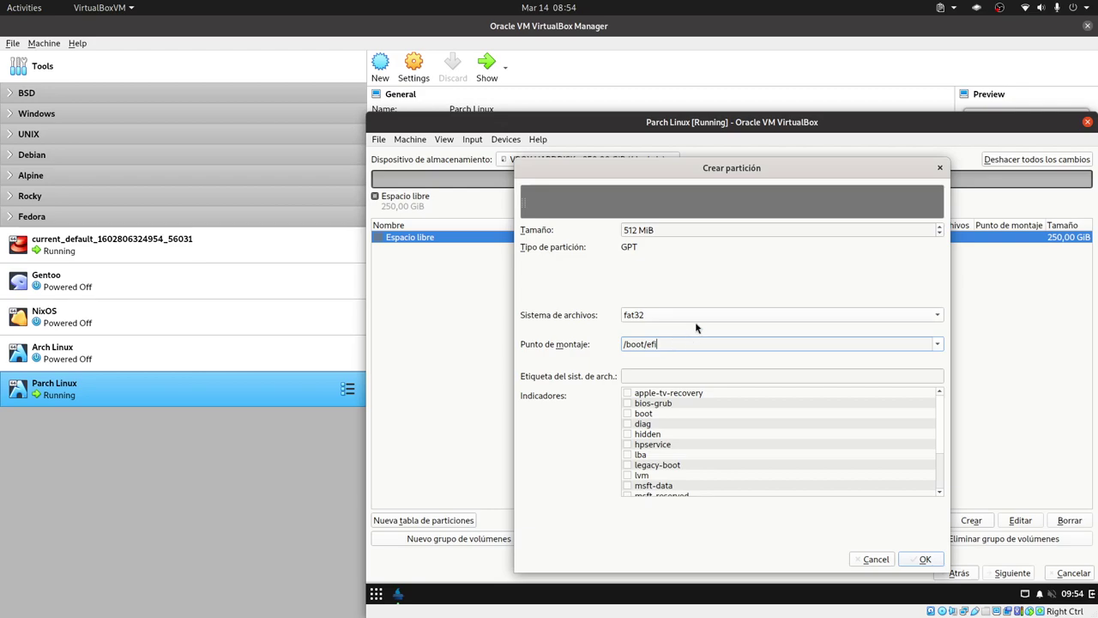
{"action": "left_click", "coordinate": [693, 318]}
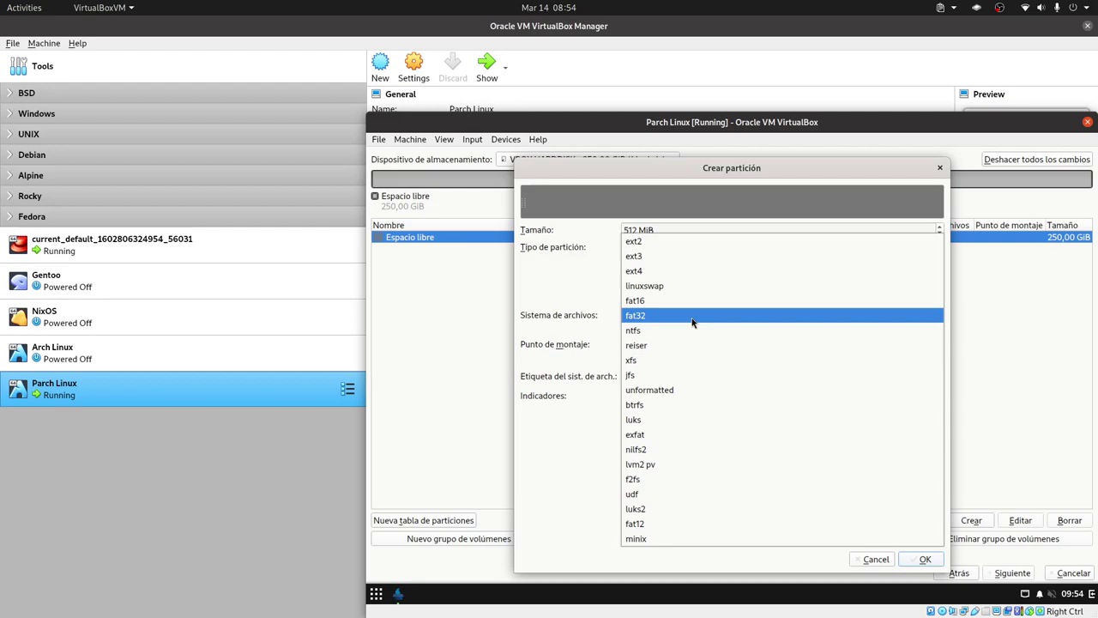
{"action": "left_click", "coordinate": [692, 319]}
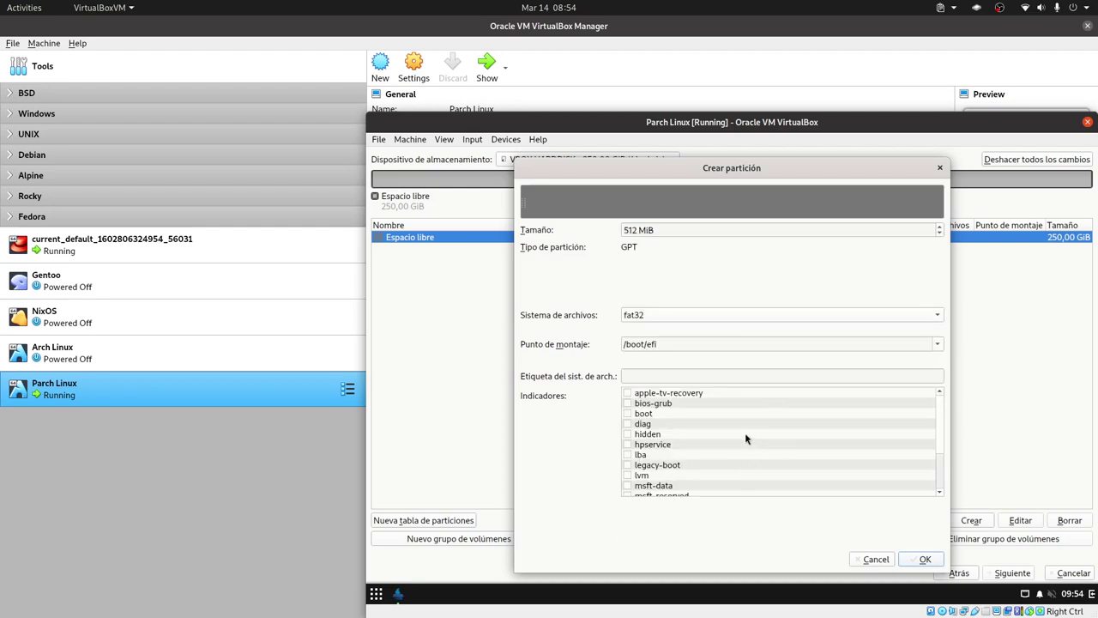
{"action": "left_click", "coordinate": [627, 413]}
{"action": "left_click", "coordinate": [924, 559]}
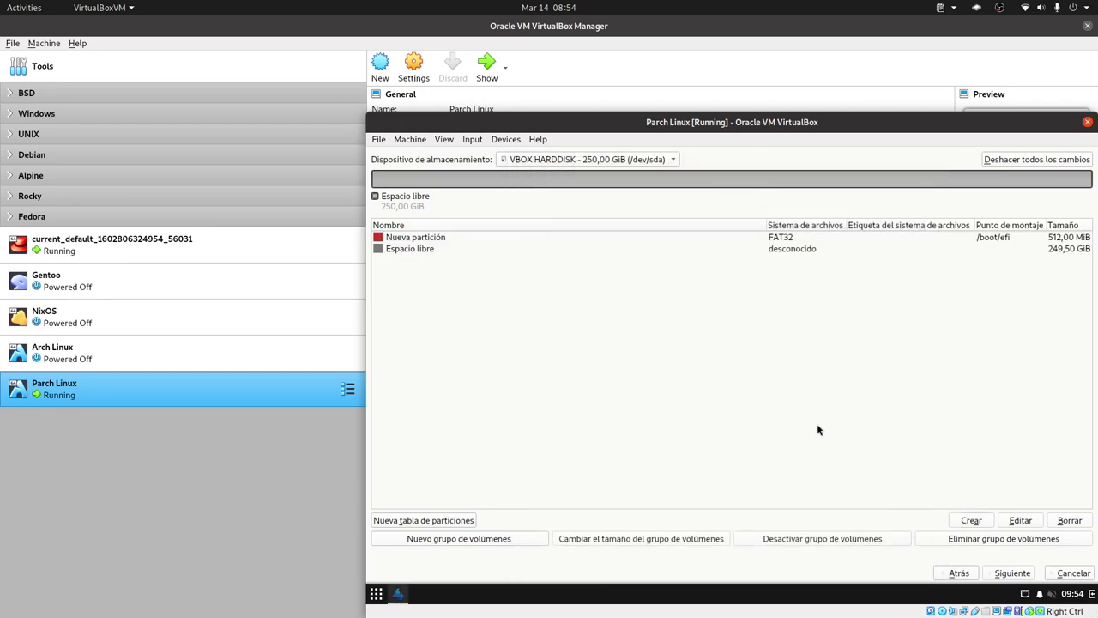
Step: Create a 25600 MiB ext4 partition mounted at / from the remaining free space
{"action": "left_click", "coordinate": [829, 248]}
{"action": "left_click", "coordinate": [978, 520]}
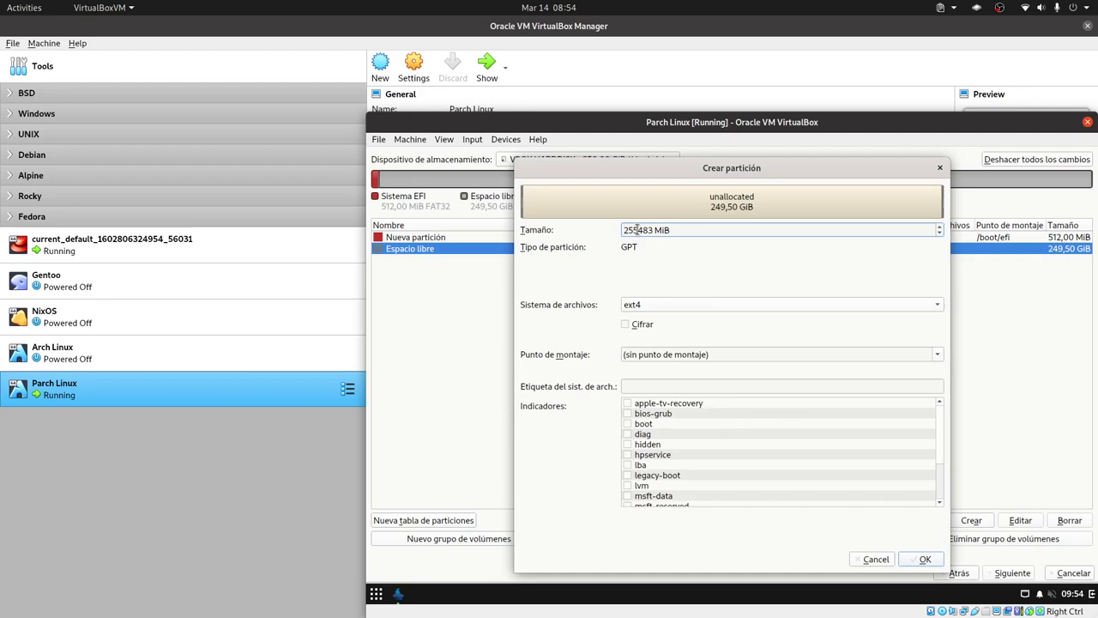
{"action": "double_click", "coordinate": [636, 228]}
{"action": "left_click", "coordinate": [629, 230]}
{"action": "double_click", "coordinate": [629, 230]}
{"action": "type", "text": "25600"}
{"action": "left_click", "coordinate": [845, 310]}
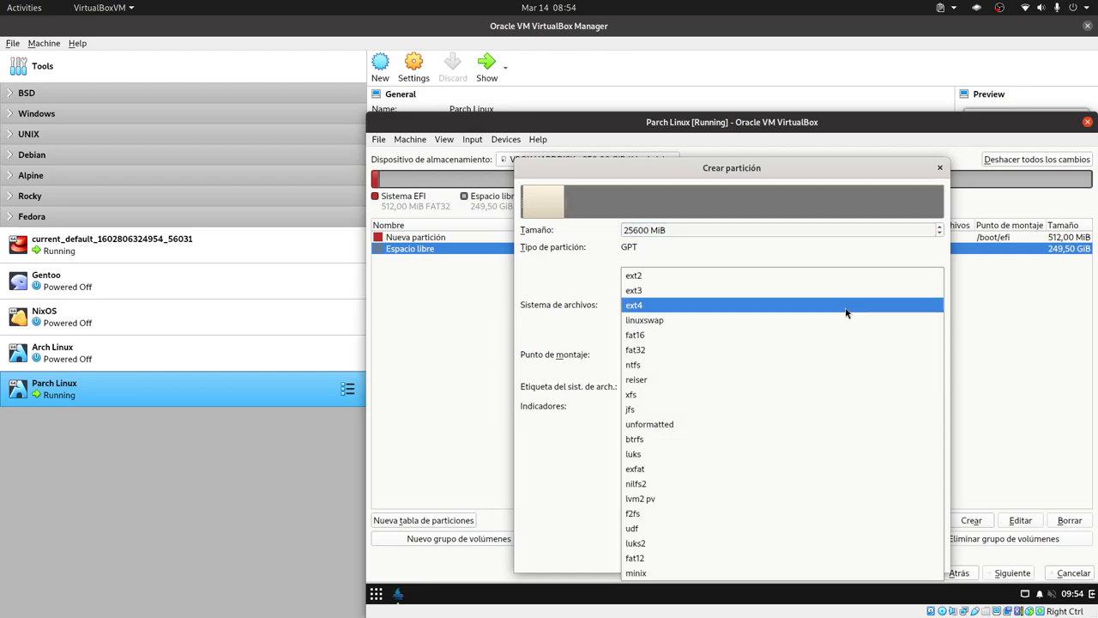
{"action": "left_click", "coordinate": [712, 307]}
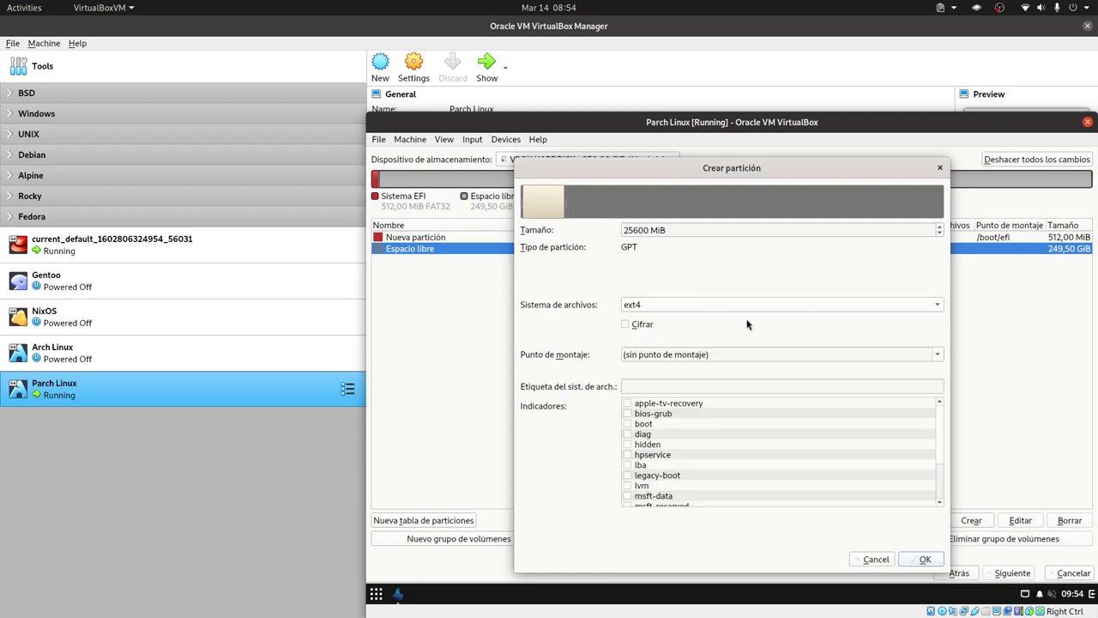
{"action": "left_click", "coordinate": [930, 354]}
{"action": "left_click", "coordinate": [686, 370]}
{"action": "left_click", "coordinate": [925, 558]}
{"action": "left_click", "coordinate": [812, 261]}
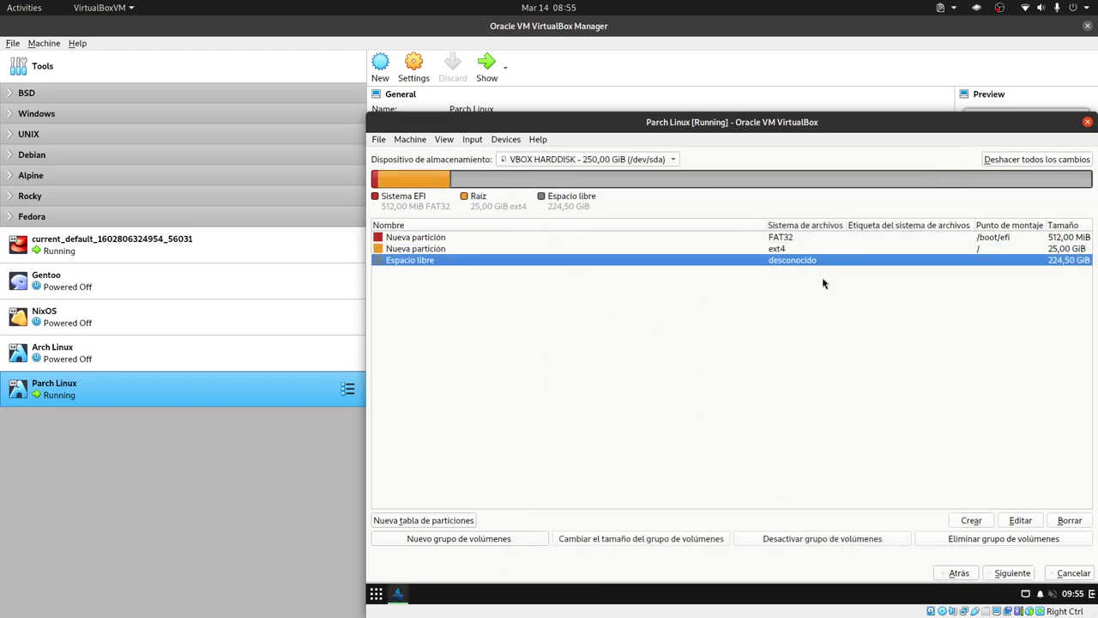
Step: Create a 220,59 GiB ext4 partition in the free space
{"action": "left_click", "coordinate": [971, 520]}
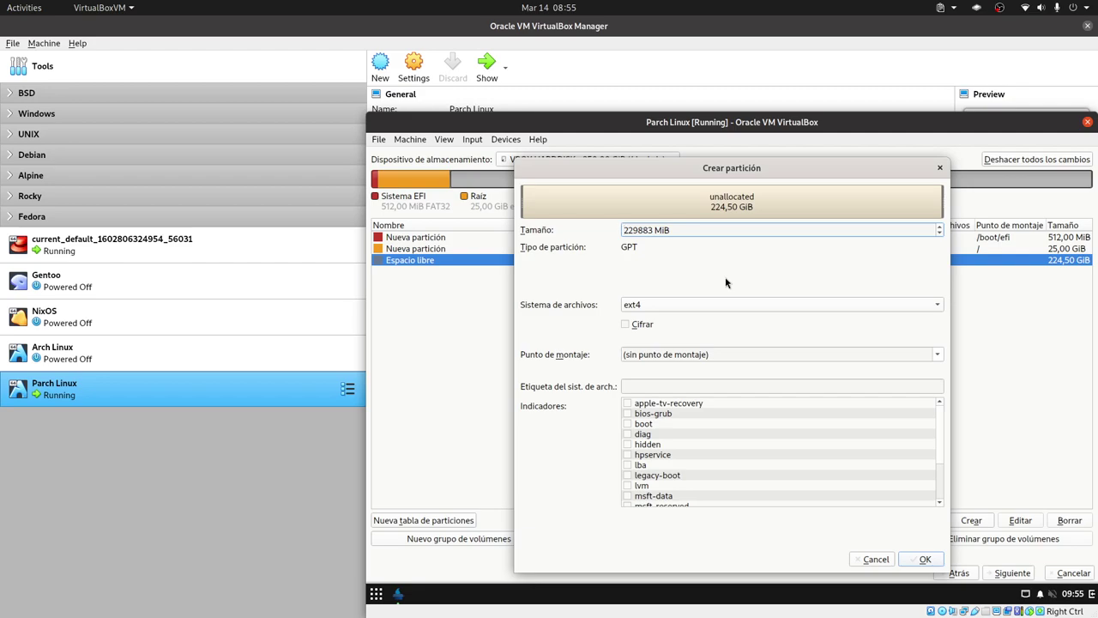
{"action": "left_click_drag", "start_coordinate": [653, 230], "coordinate": [791, 232]}
{"action": "left_click", "coordinate": [638, 230]}
{"action": "double_click", "coordinate": [637, 230]}
{"action": "left_click", "coordinate": [632, 230]}
{"action": "key", "text": "Delete"}
{"action": "type", "text": "5"}
{"action": "left_click", "coordinate": [925, 559]}
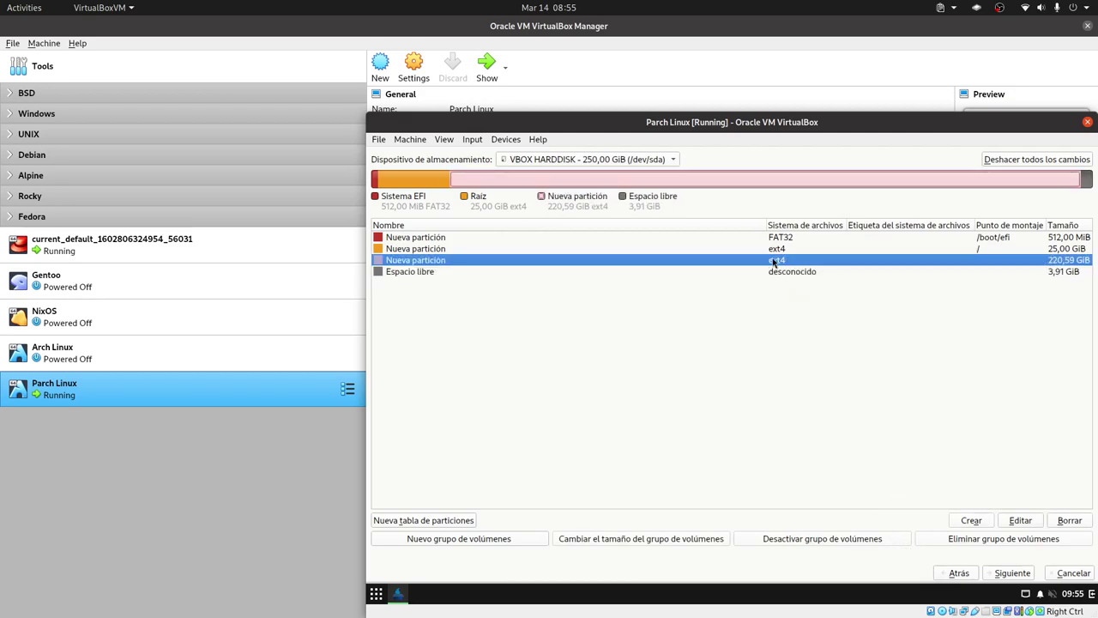
Step: Set the new ext4 partition's mount point to /home
{"action": "left_click", "coordinate": [1022, 524]}
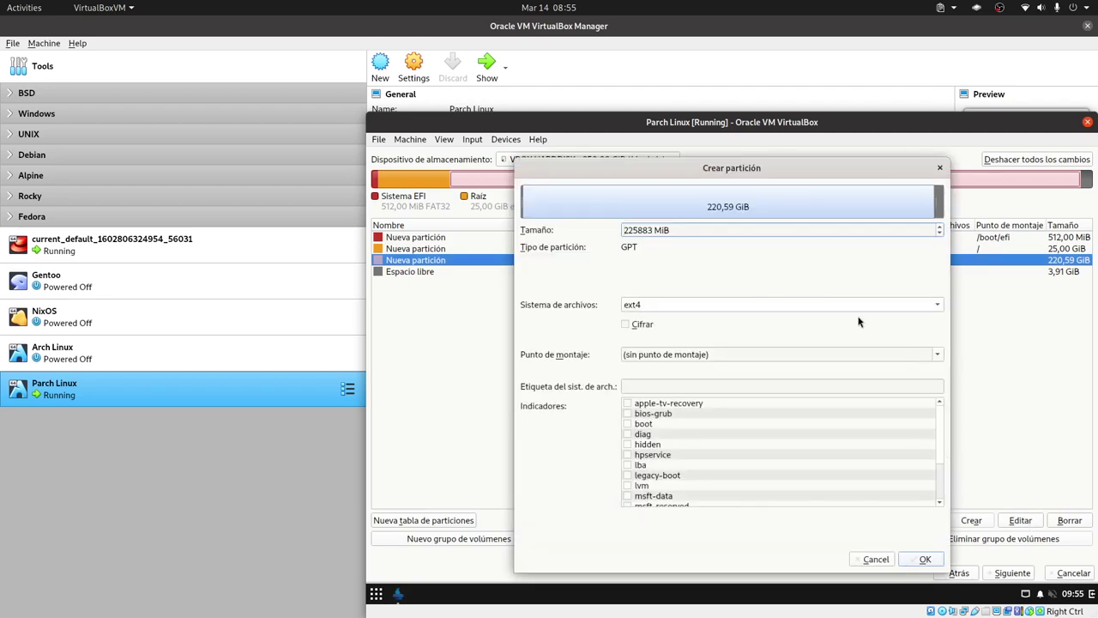
{"action": "left_click", "coordinate": [938, 354]}
{"action": "left_click", "coordinate": [705, 402]}
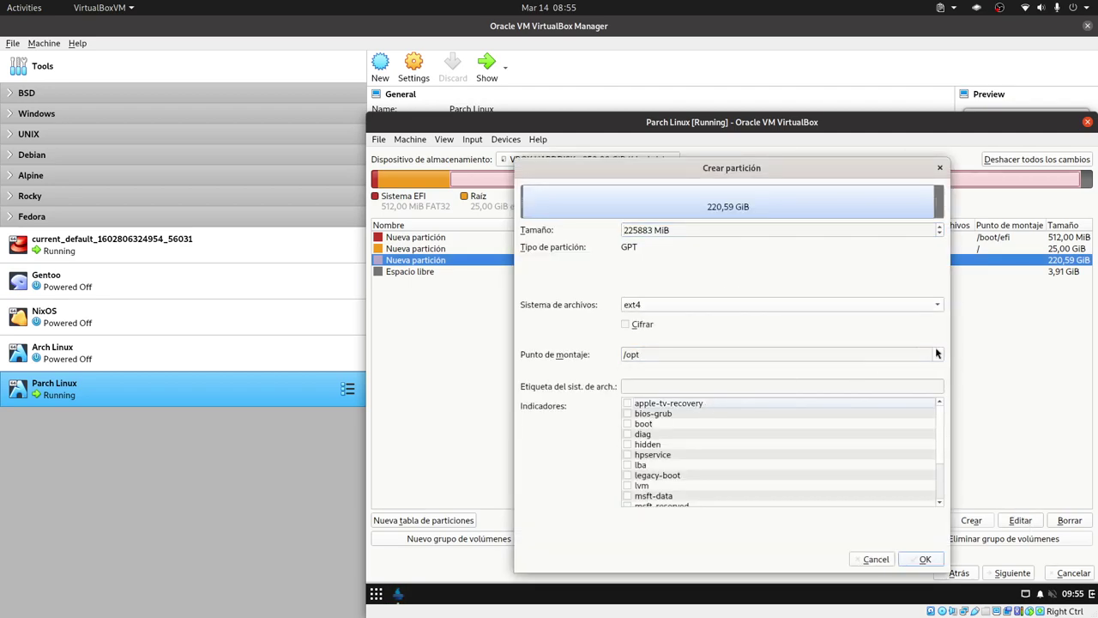
{"action": "left_click", "coordinate": [937, 354]}
{"action": "left_click", "coordinate": [684, 398]}
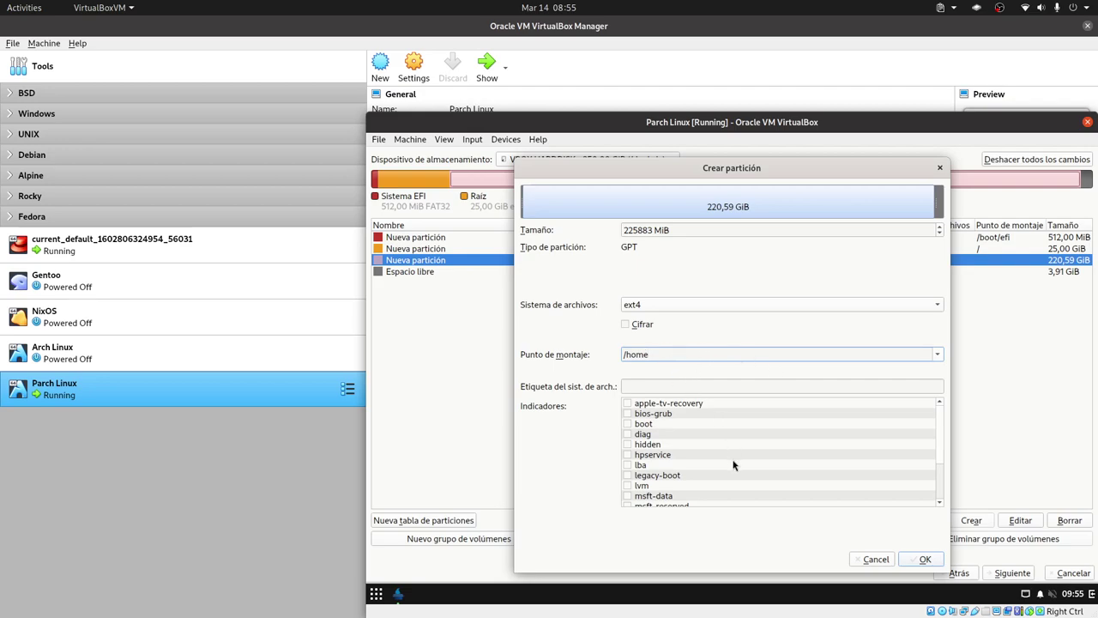
{"action": "left_click", "coordinate": [905, 558]}
Step: Create a 3,91 GiB linuxswap partition in the remaining free space and continue
{"action": "left_click", "coordinate": [782, 274]}
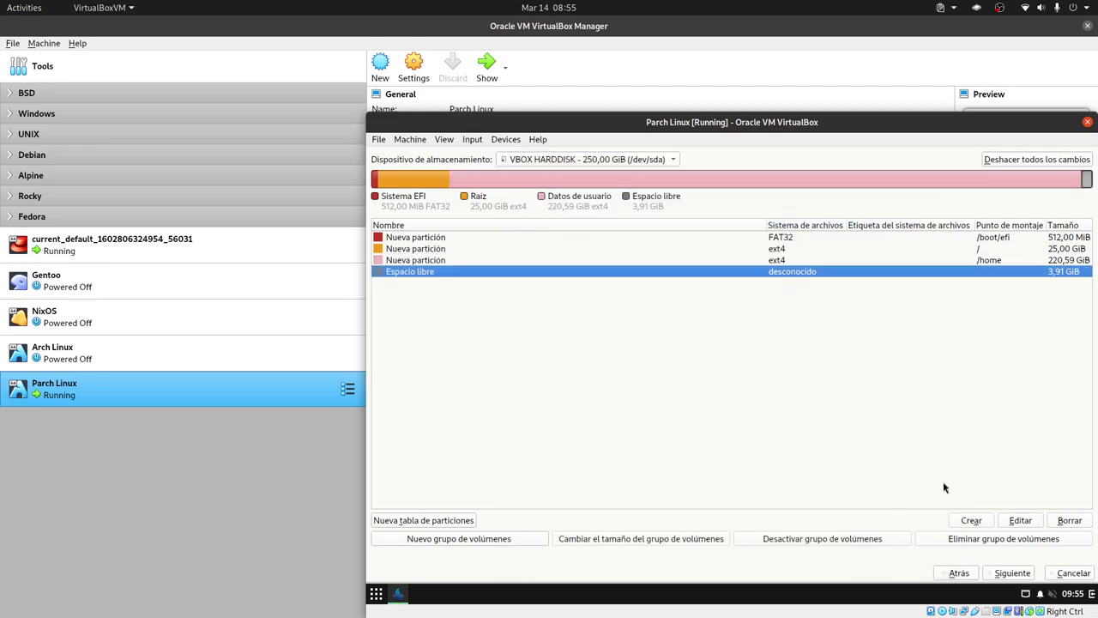
{"action": "left_click", "coordinate": [961, 519]}
{"action": "left_click", "coordinate": [940, 310]}
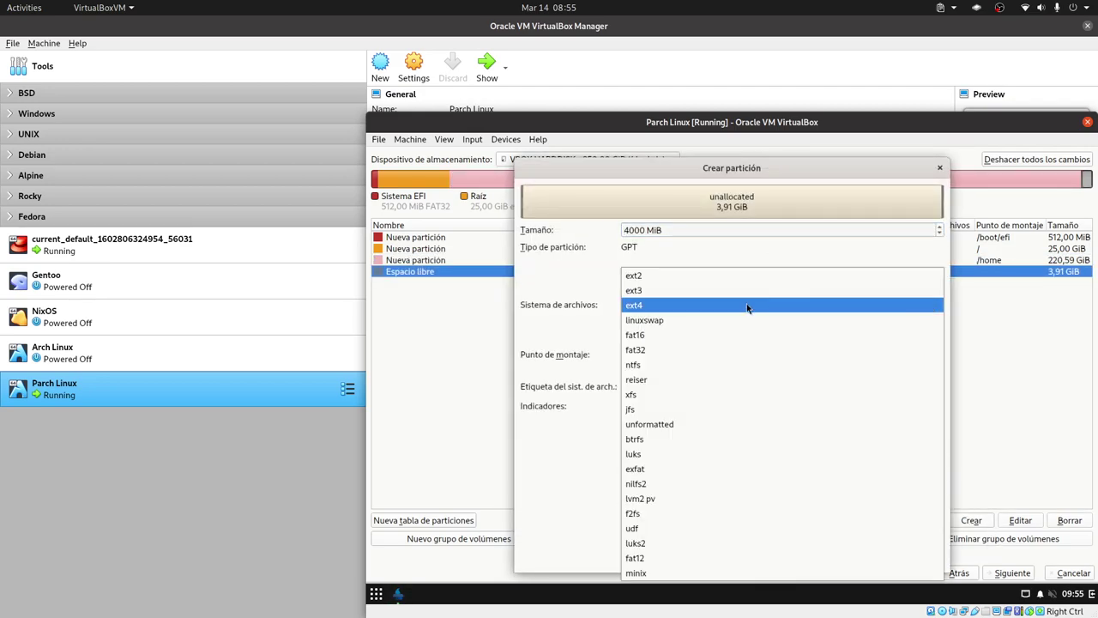
{"action": "left_click", "coordinate": [686, 319]}
{"action": "left_click", "coordinate": [924, 559]}
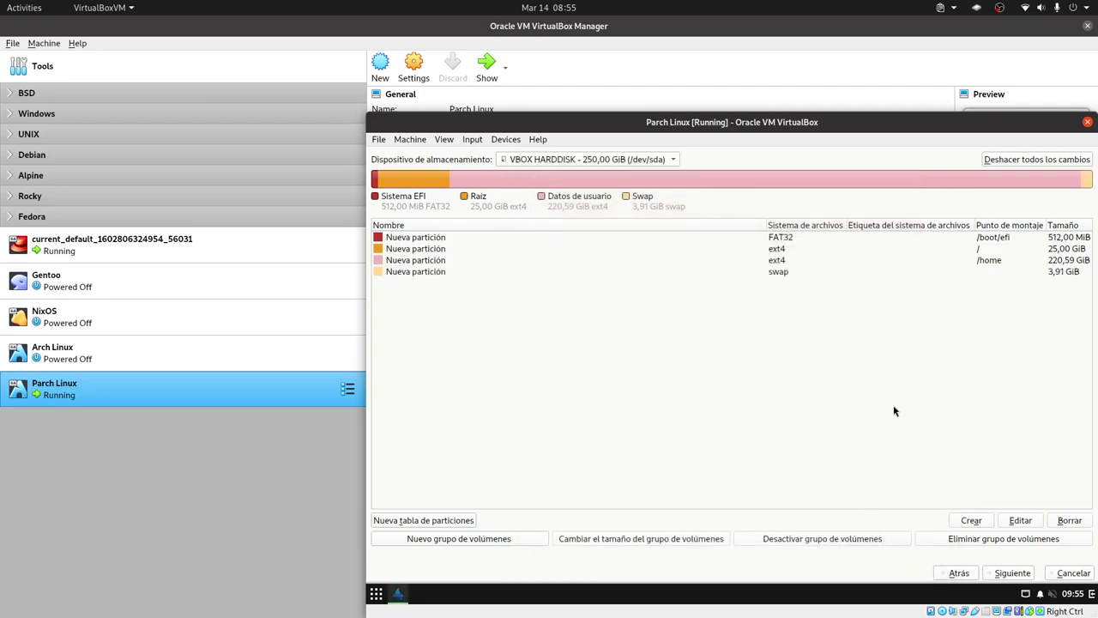
{"action": "left_click", "coordinate": [1005, 570]}
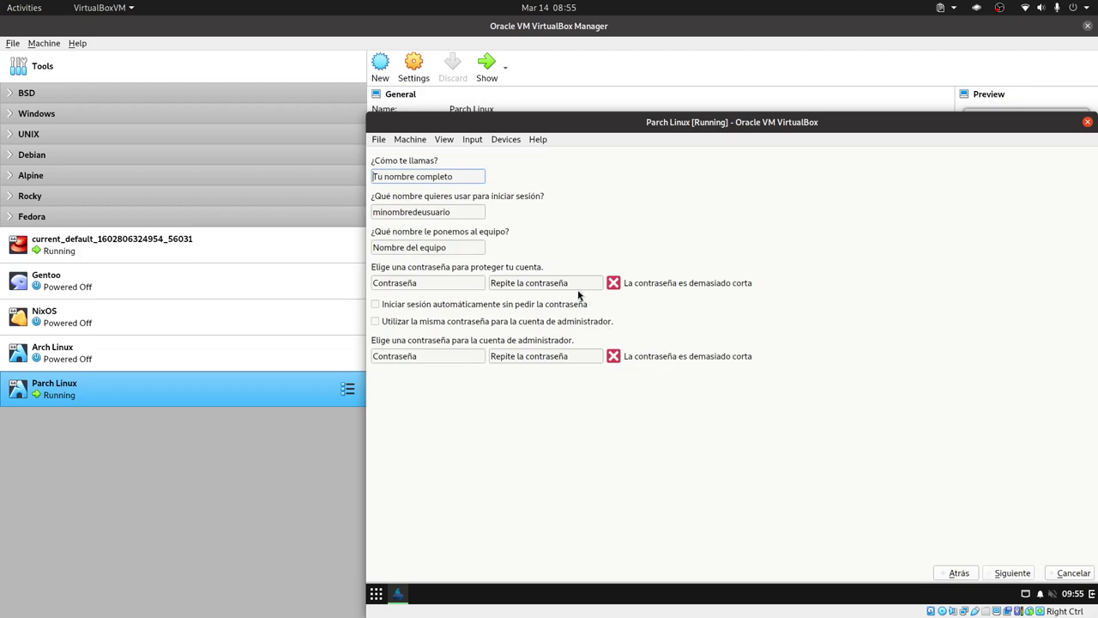
Step: Enter the user's full name and edit the auto-filled login and computer names
{"action": "type", "text": "Lib"}
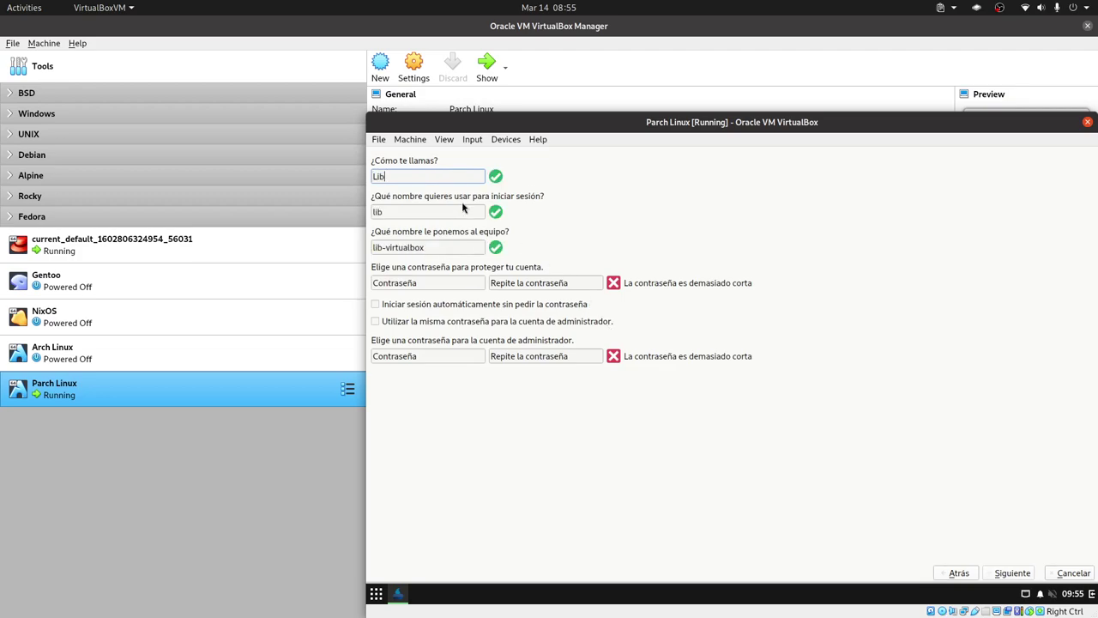
{"action": "type", "text": "rebyte"}
{"action": "left_click", "coordinate": [392, 212]}
{"action": "double_click", "coordinate": [392, 213]}
{"action": "double_click", "coordinate": [439, 248]}
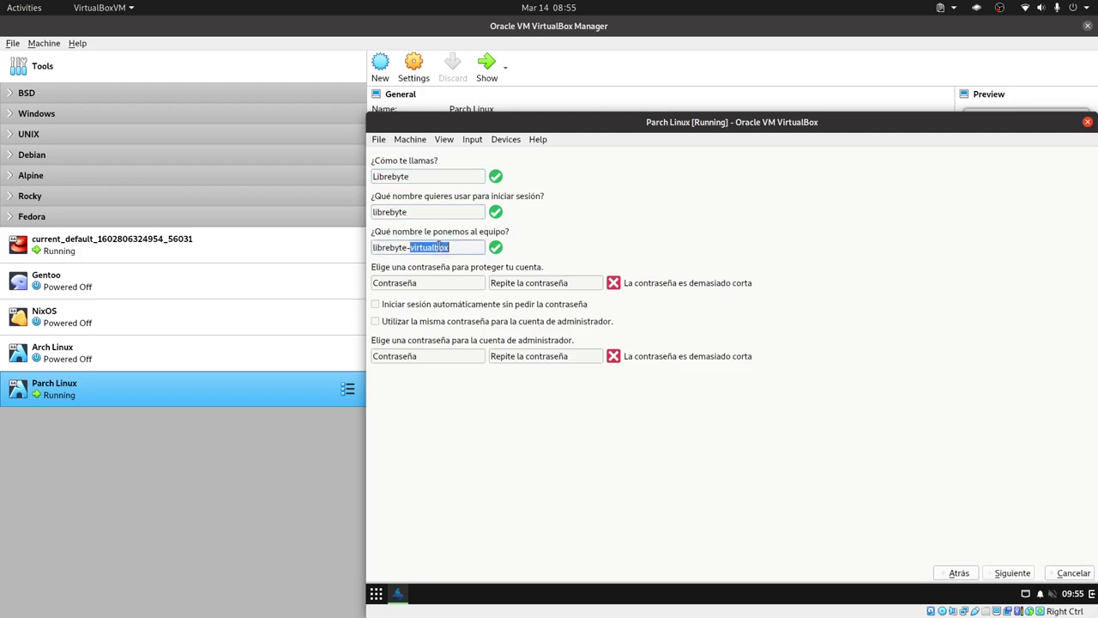
Step: Enter and repeat the account password, reuse it for the administrator, and continue
{"action": "left_click", "coordinate": [436, 279]}
{"action": "type", "text": "123"}
{"action": "left_click", "coordinate": [531, 281]}
{"action": "type", "text": "123"}
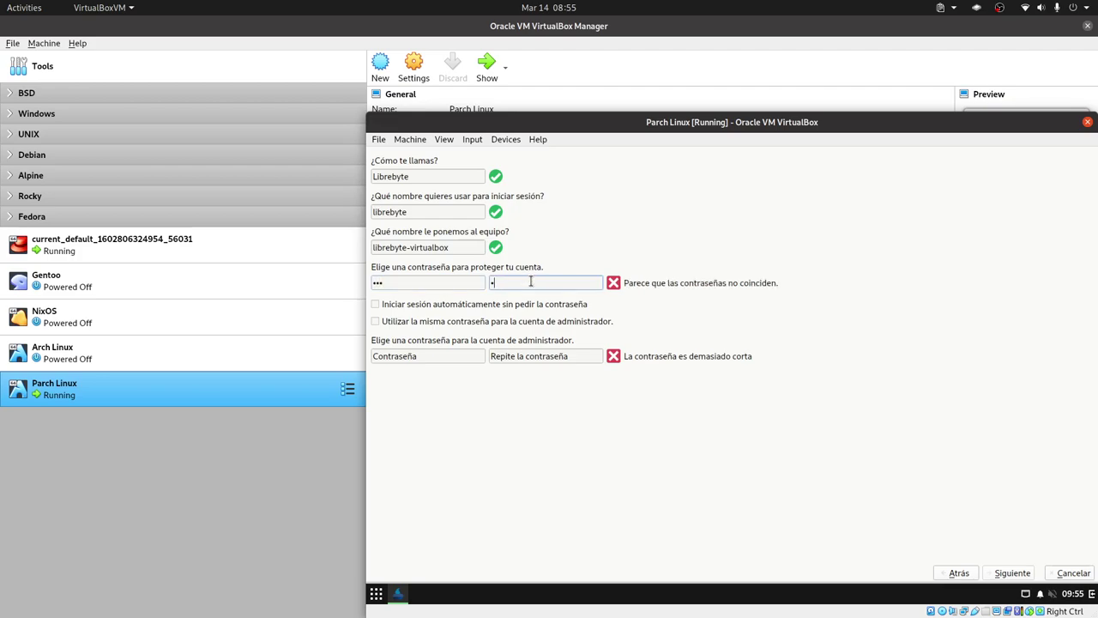
{"action": "left_click", "coordinate": [392, 358]}
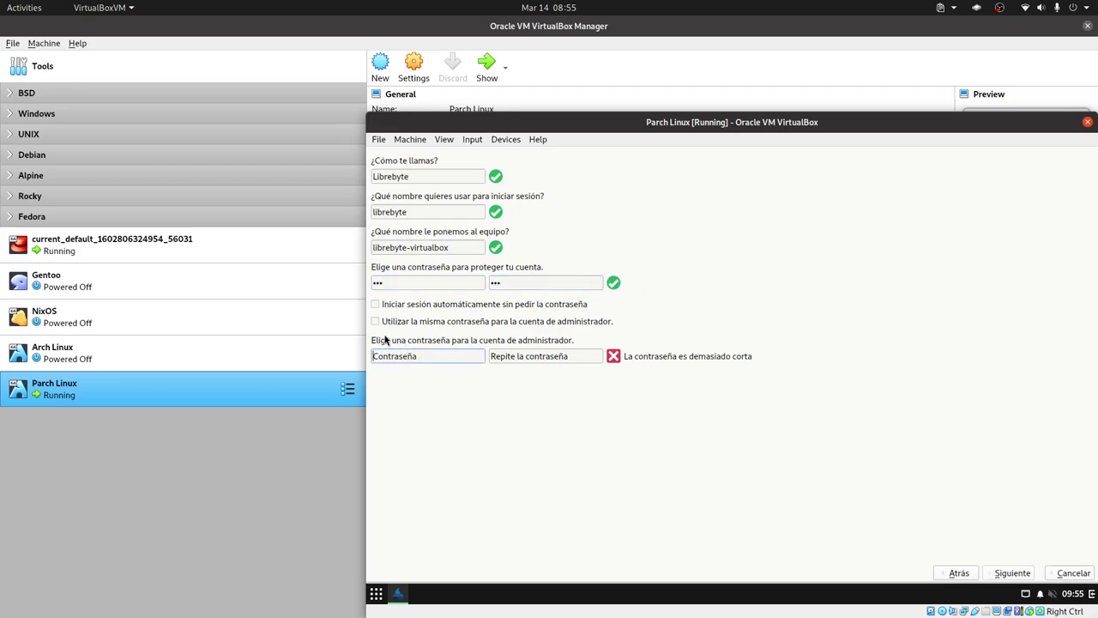
{"action": "left_click", "coordinate": [375, 321]}
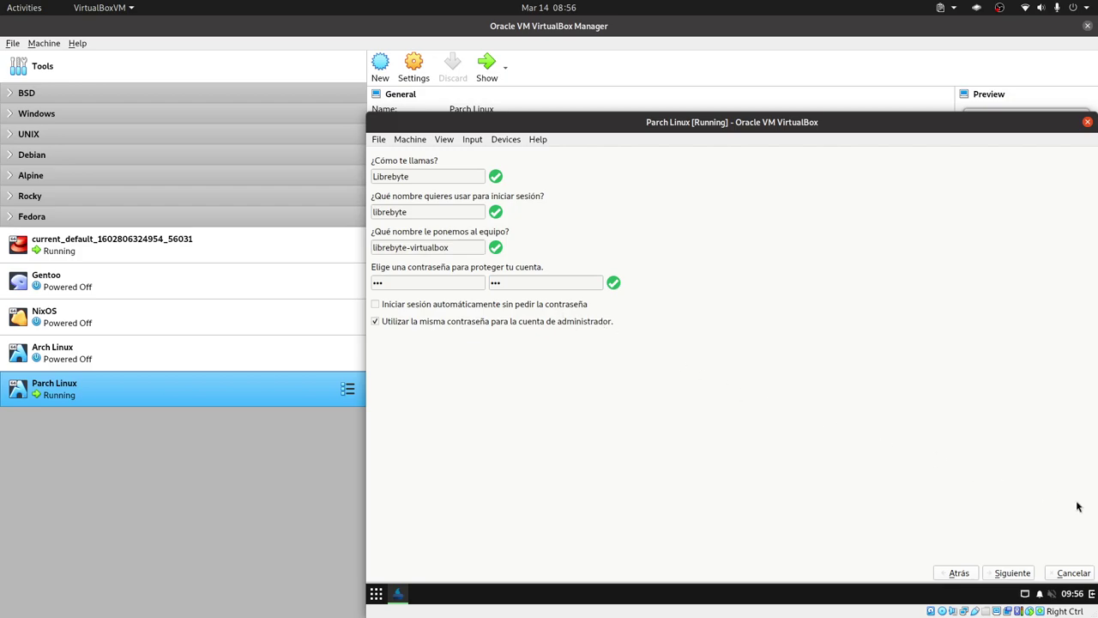
{"action": "left_click", "coordinate": [1012, 573]}
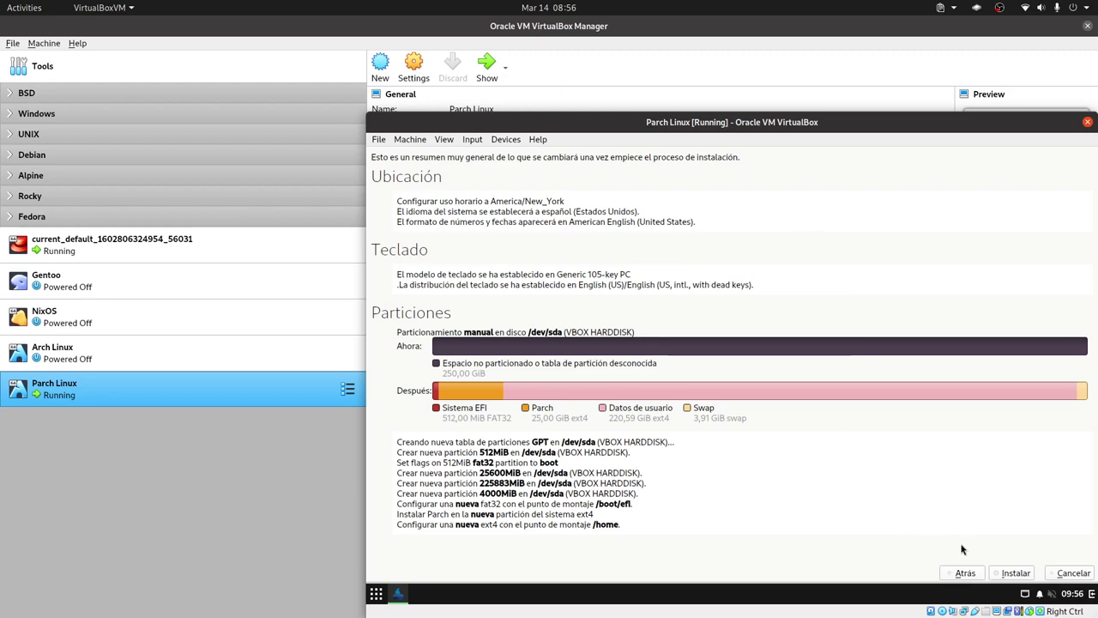
Step: Run the Parch Linux installation and close the installer with Hecho once finished
{"action": "left_click", "coordinate": [1012, 573]}
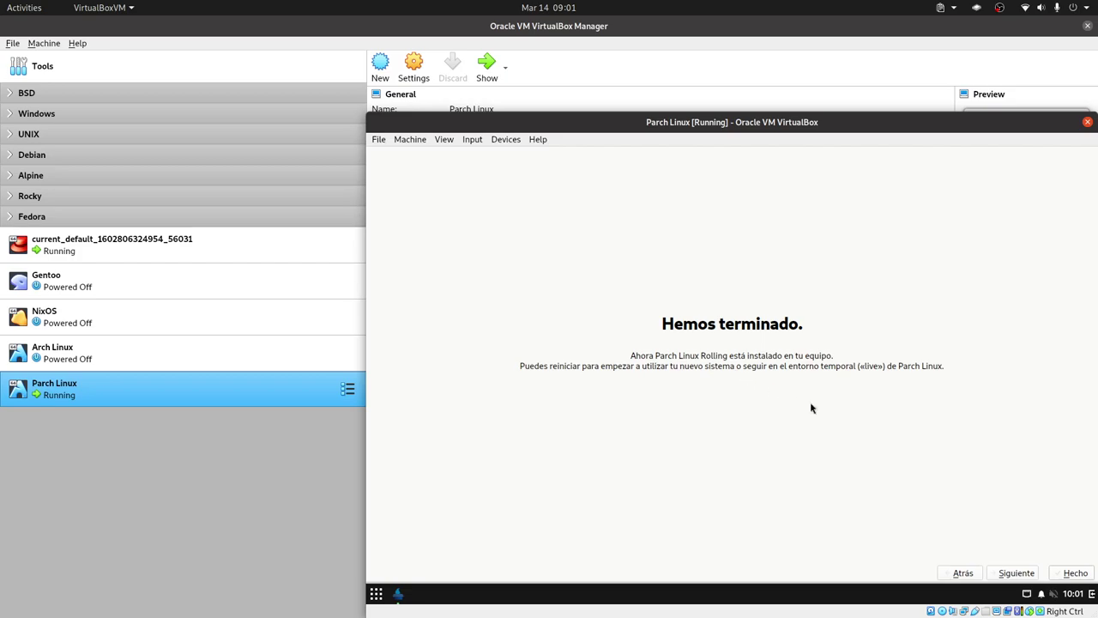
{"action": "left_click", "coordinate": [1076, 573]}
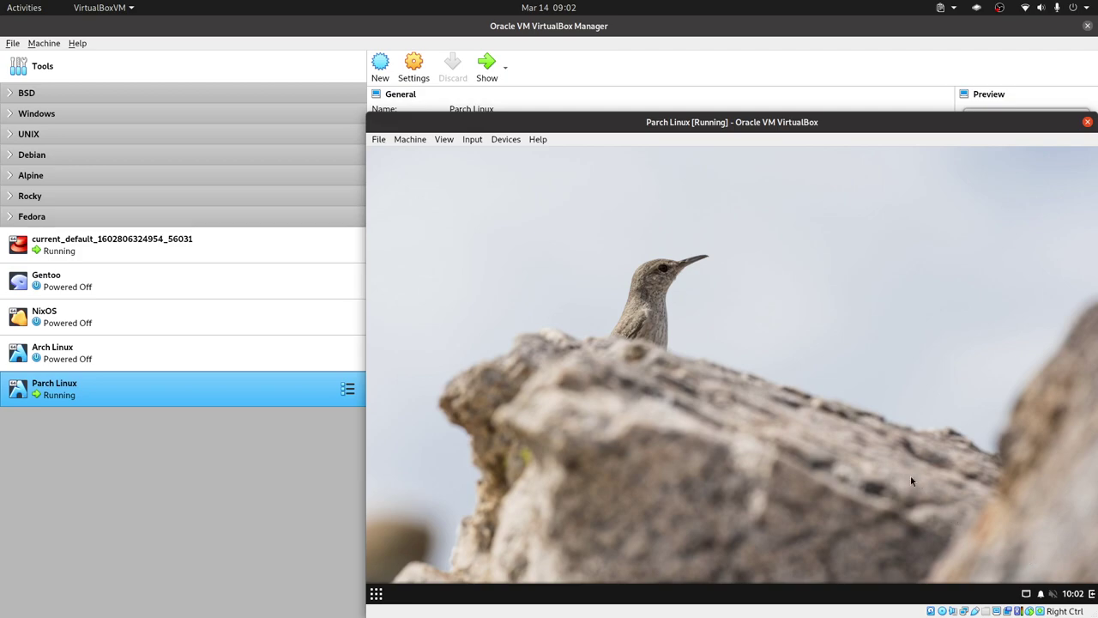
Step: Shut down the Parch Linux guest from the Budgie power menu
{"action": "left_click", "coordinate": [377, 593]}
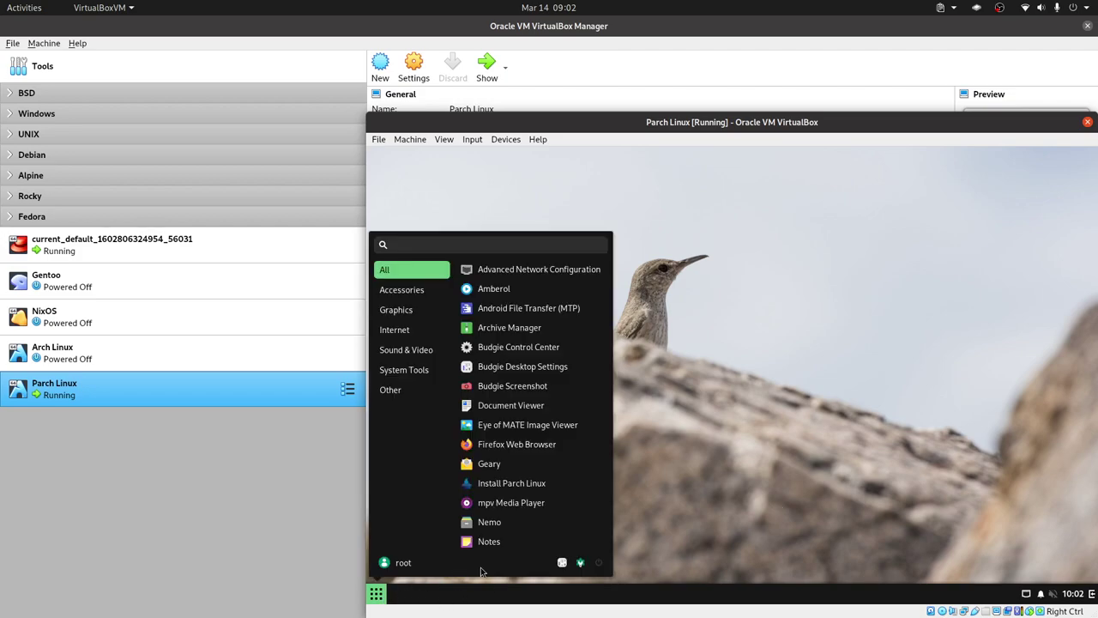
{"action": "left_click", "coordinate": [604, 566]}
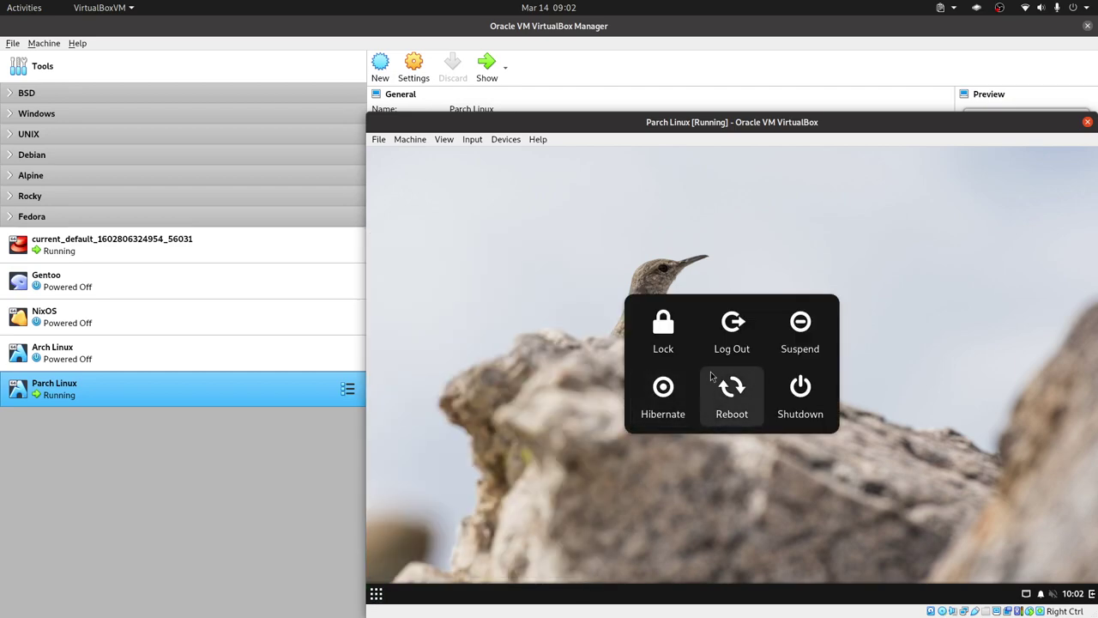
{"action": "left_click", "coordinate": [771, 383]}
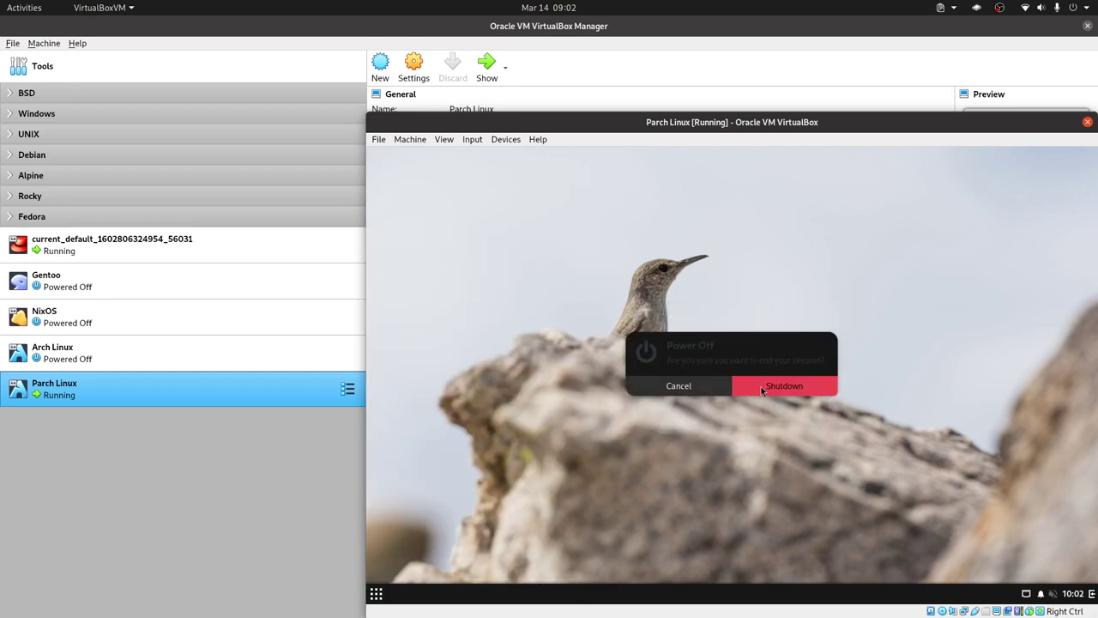
{"action": "left_click", "coordinate": [777, 387]}
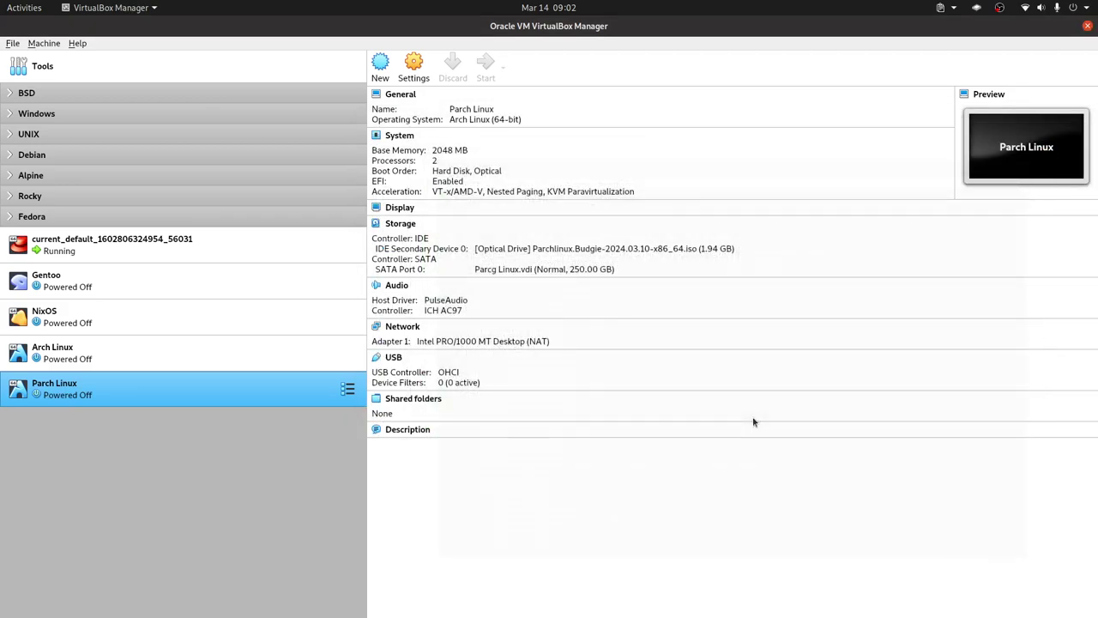
Step: Check the VM's System boot order in Settings, then start Parch Linux again
{"action": "right_click", "coordinate": [278, 393]}
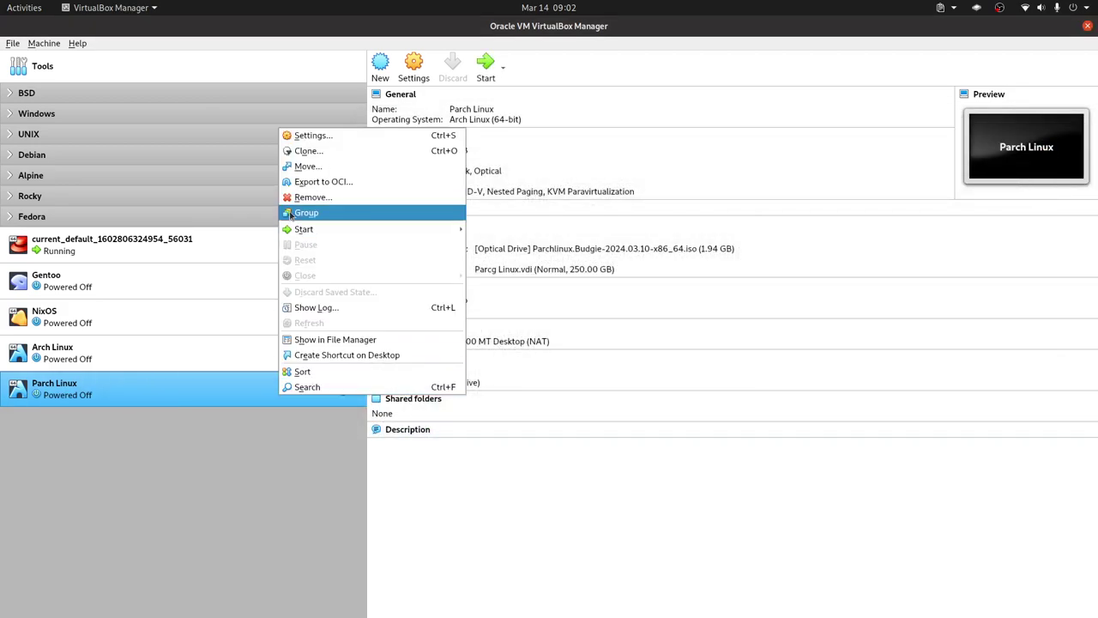
{"action": "key", "text": "Escape"}
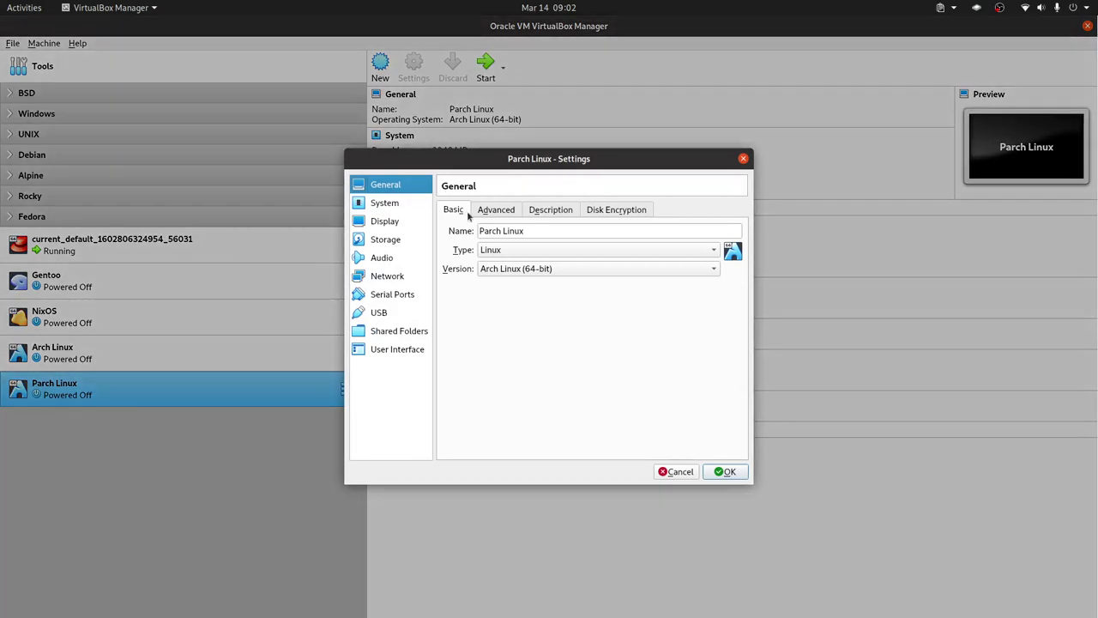
{"action": "left_click", "coordinate": [388, 204]}
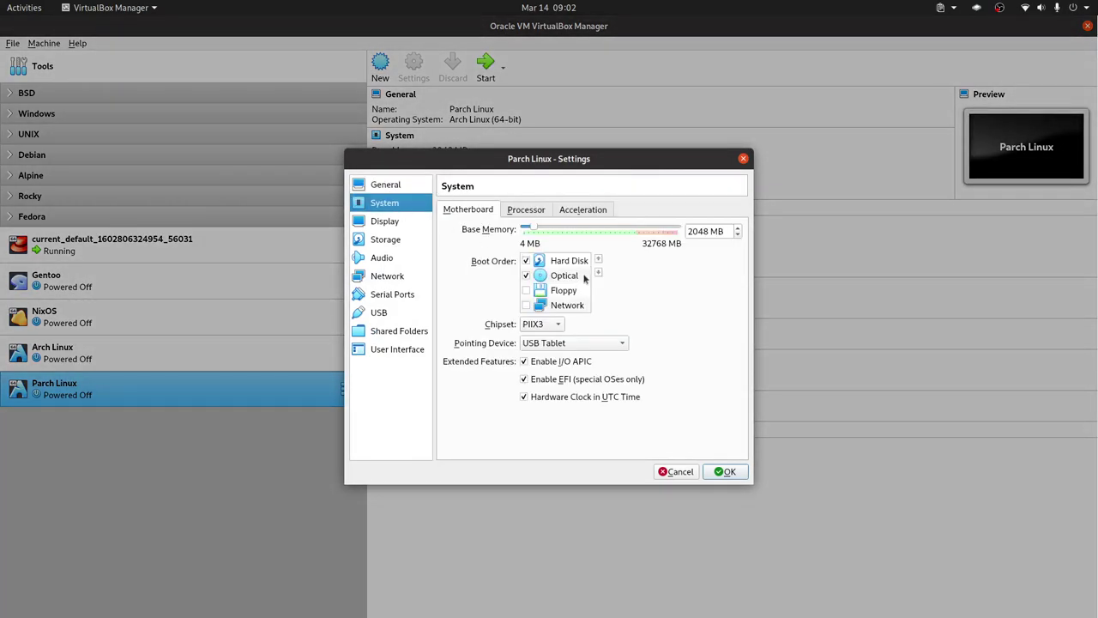
{"action": "key", "text": "Escape"}
{"action": "double_click", "coordinate": [263, 386]}
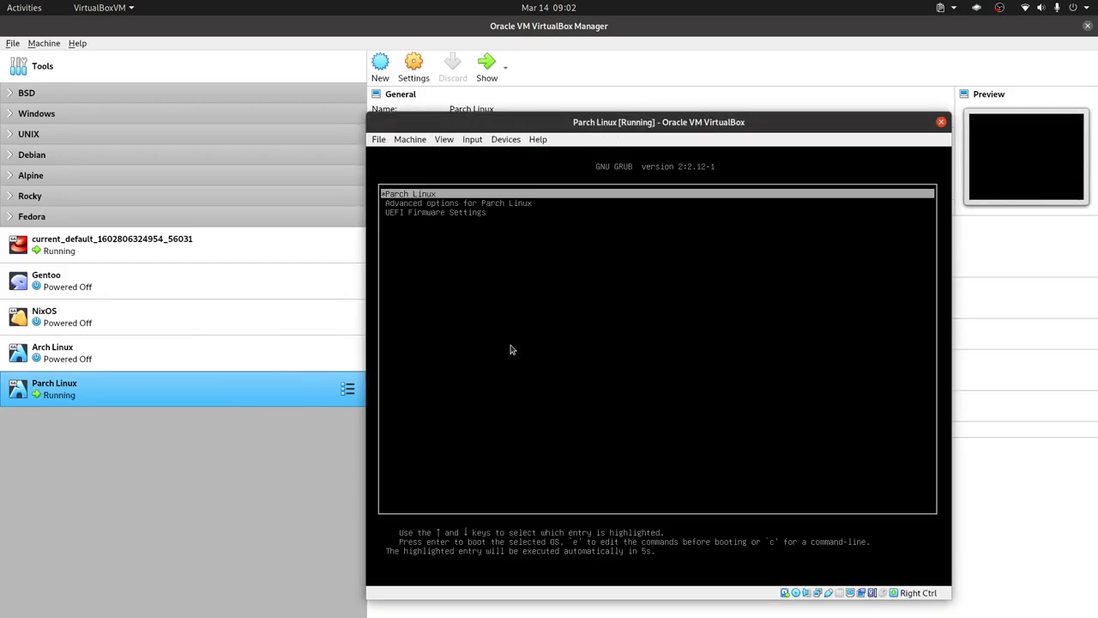
Step: Boot the default GRUB entry and check the available desktop sessions at login
{"action": "key", "text": "Return"}
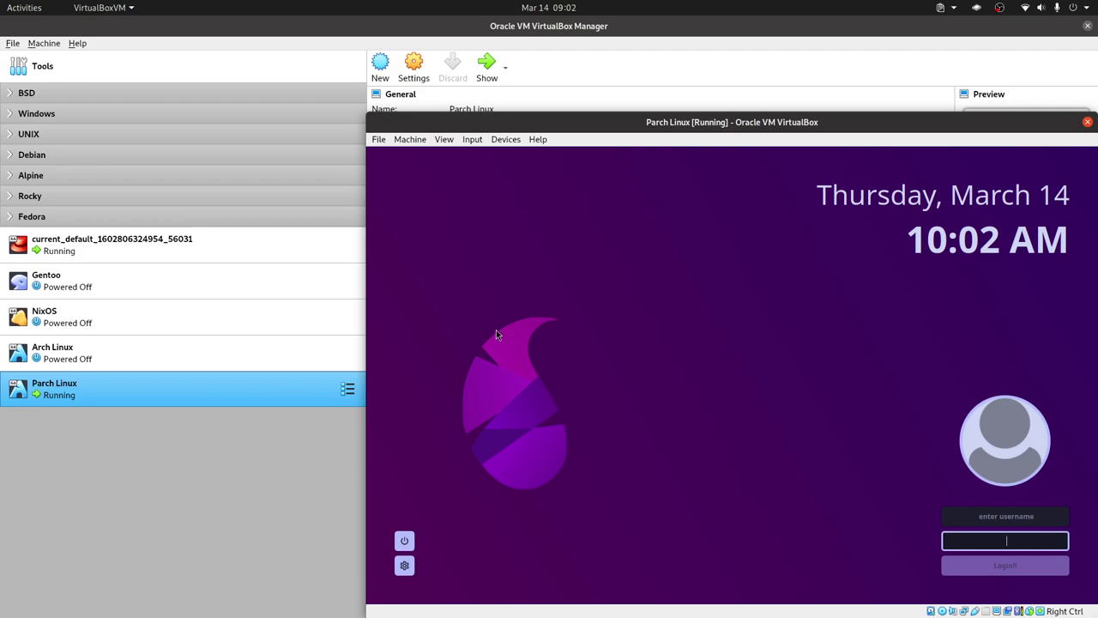
{"action": "left_click", "coordinate": [977, 514]}
{"action": "left_click", "coordinate": [405, 565]}
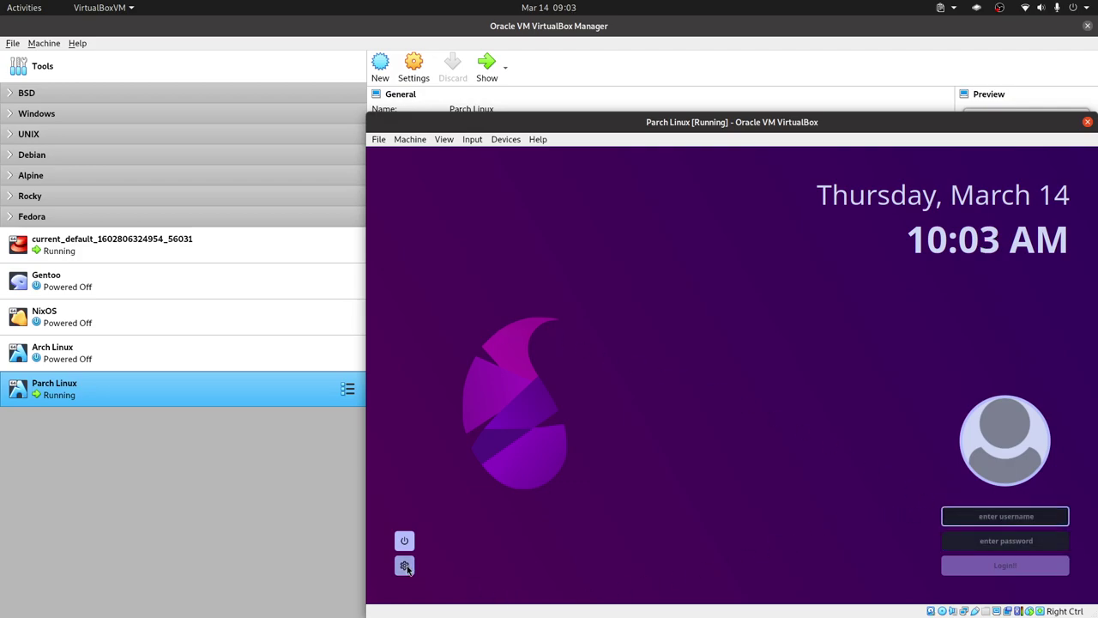
{"action": "left_click", "coordinate": [476, 510]}
Step: Log in with the new user's name and account password, retrying after a failed attempt
{"action": "left_click", "coordinate": [1005, 515]}
{"action": "type", "text": "libreyte"}
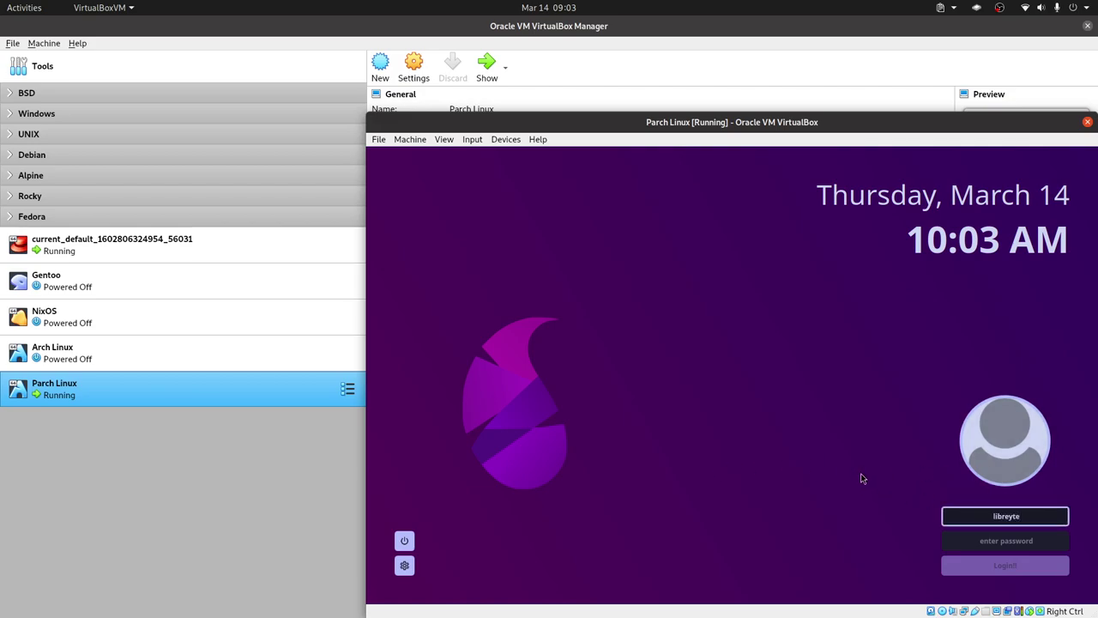
{"action": "key", "text": "Tab"}
{"action": "type", "text": "••3"}
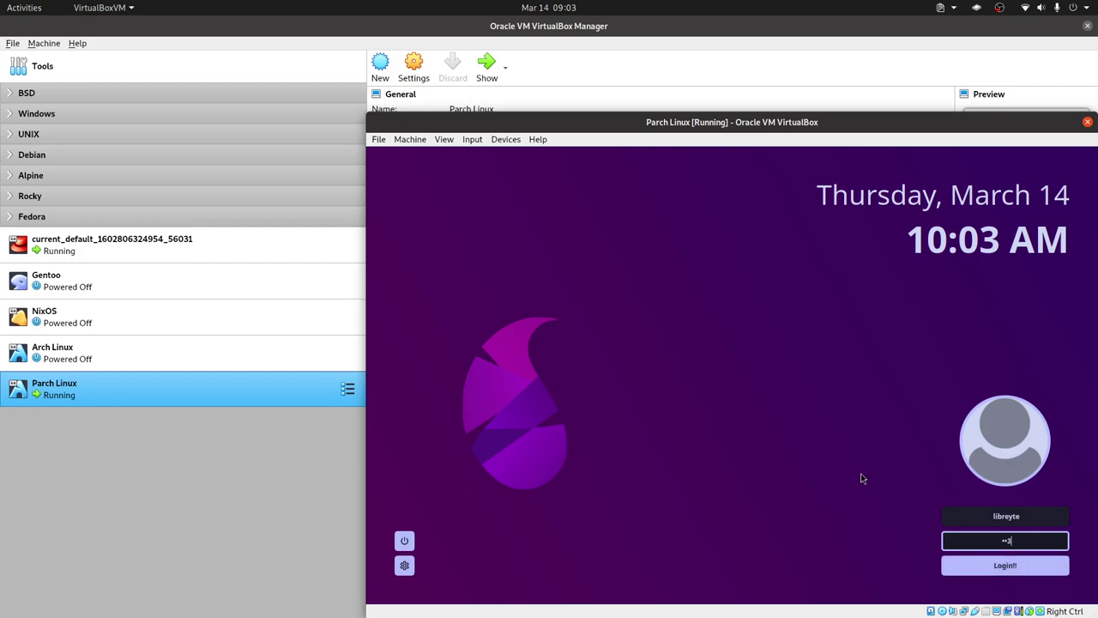
{"action": "left_click", "coordinate": [1023, 566]}
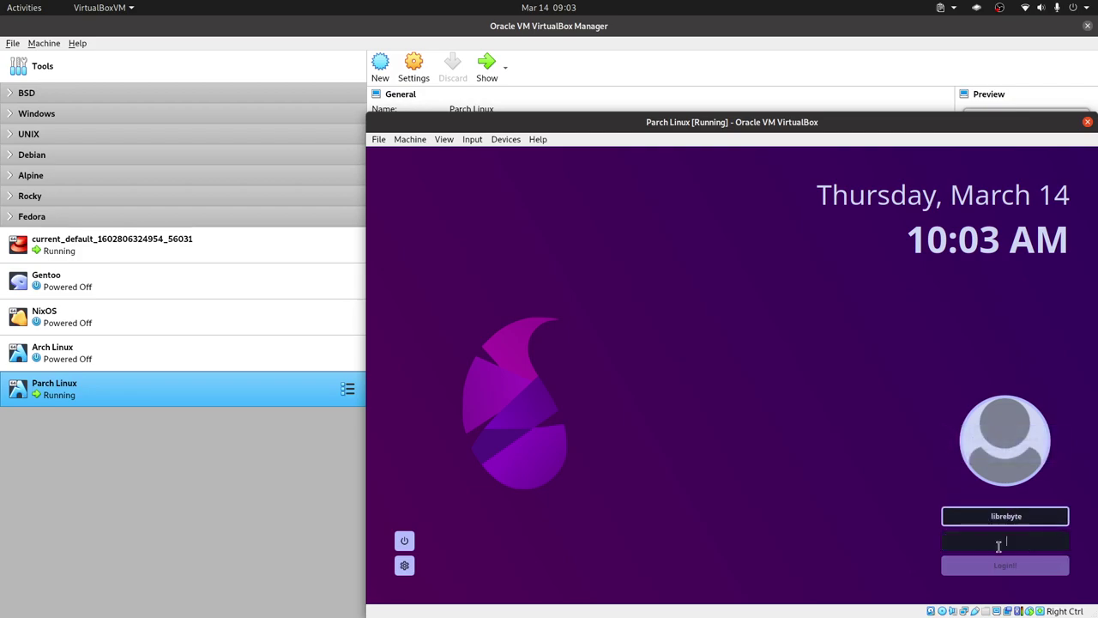
{"action": "left_click", "coordinate": [996, 542]}
{"action": "type", "text": "12"}
{"action": "key", "text": "Return"}
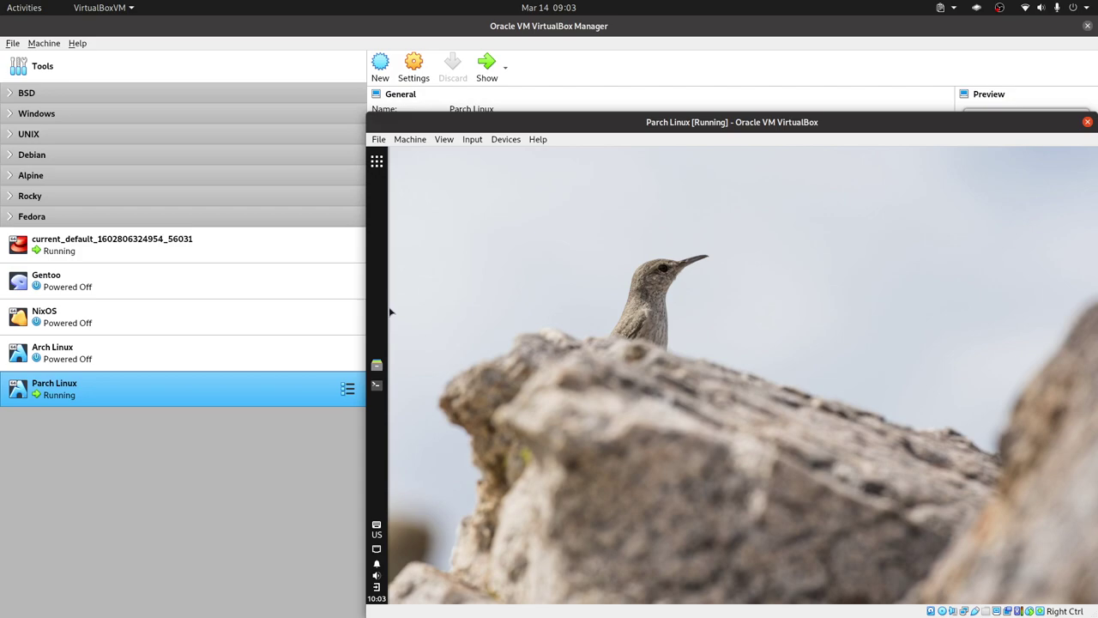
Step: Switch the Parch Linux VM window to full-screen mode with Host+F
{"action": "left_click", "coordinate": [378, 161]}
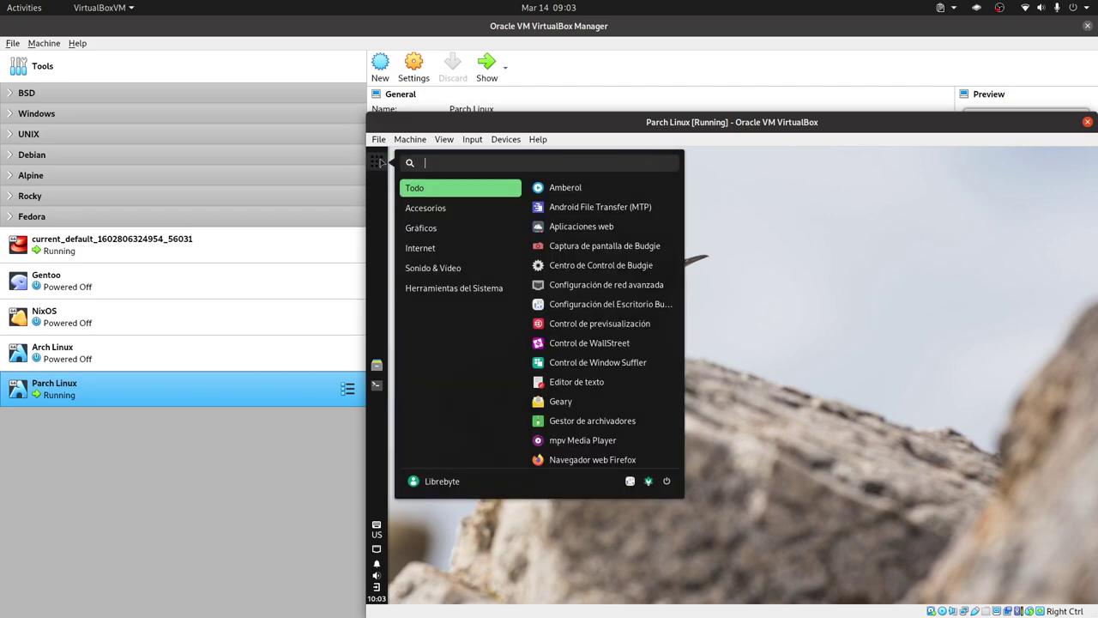
{"action": "left_click", "coordinate": [383, 210]}
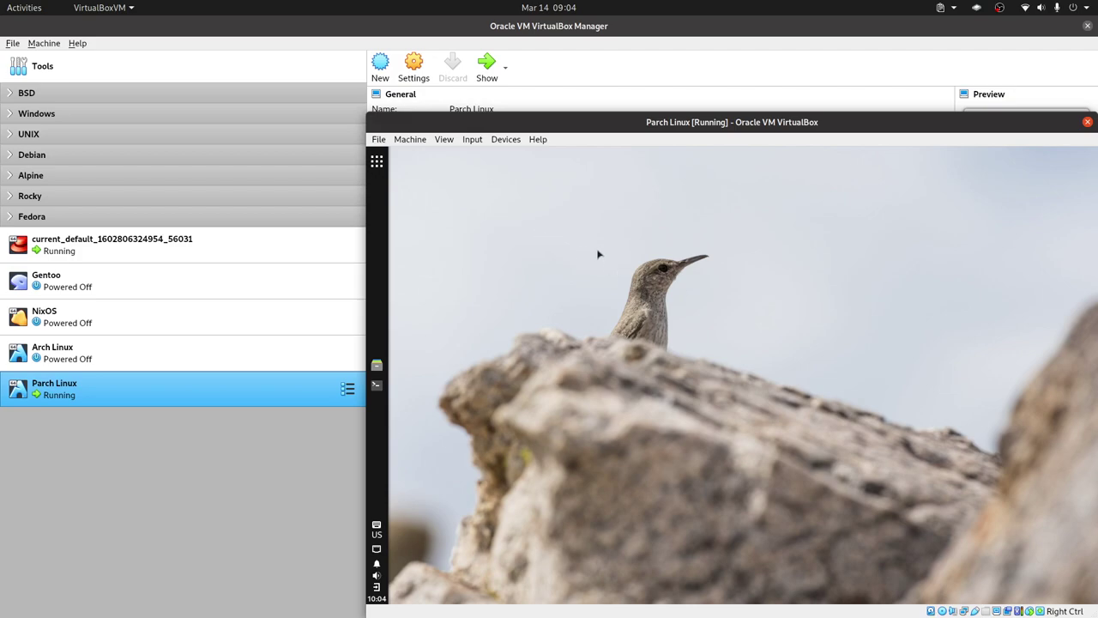
{"action": "key", "text": "ctrl+f"}
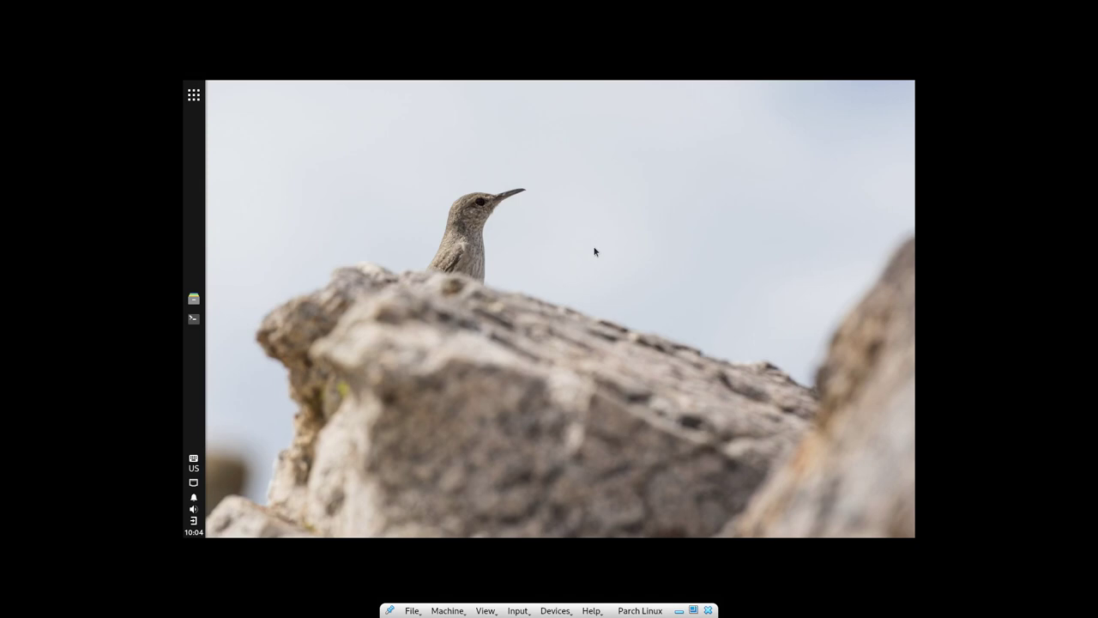
Step: Search 'pant' in the Budgie menu and launch the Control Center display settings
{"action": "left_click", "coordinate": [194, 94]}
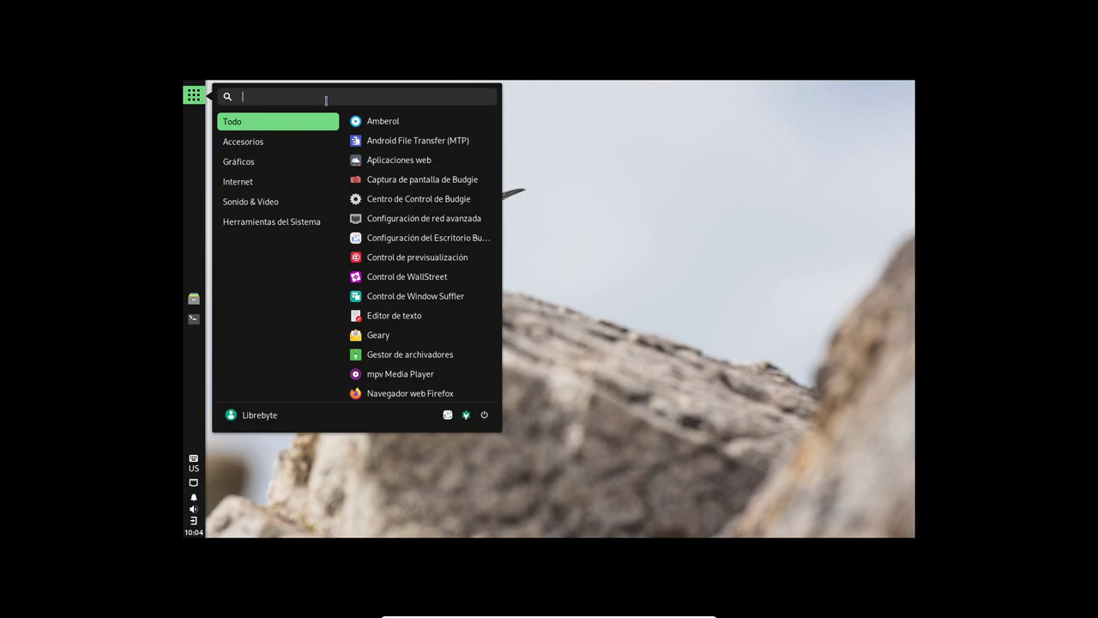
{"action": "type", "text": "pna"}
{"action": "key", "text": "BackSpace"}
{"action": "key", "text": "BackSpace"}
{"action": "type", "text": "ant"}
{"action": "key", "text": "Escape"}
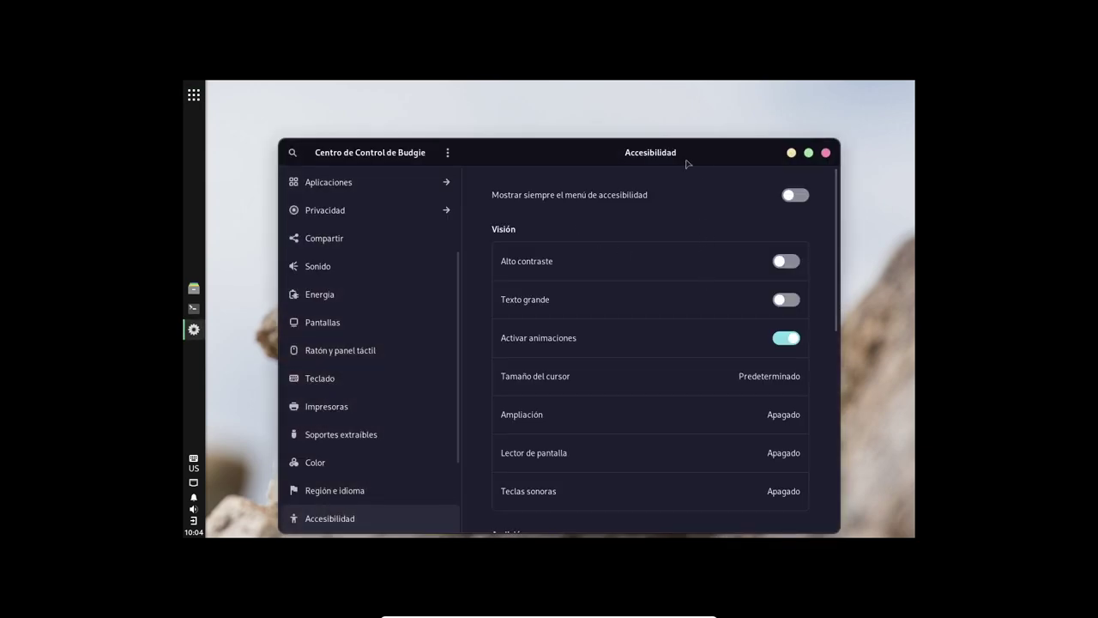
{"action": "left_click_drag", "start_coordinate": [685, 155], "coordinate": [677, 141]}
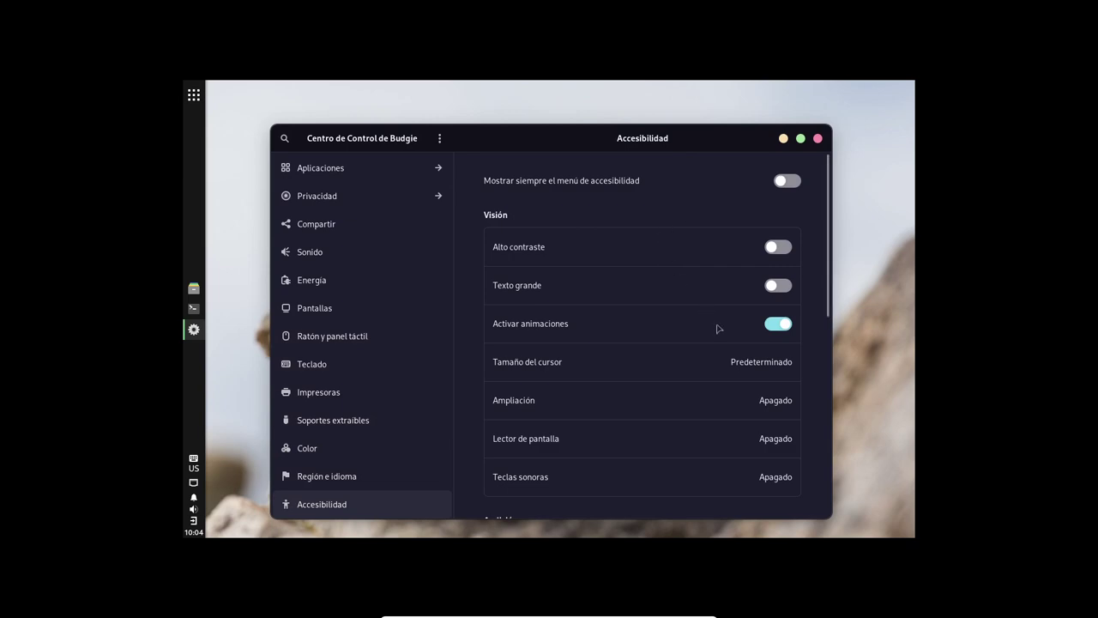
{"action": "scroll", "coordinate": [718, 327], "scroll_direction": "down", "scroll_amount": 4}
{"action": "scroll", "coordinate": [717, 325], "scroll_direction": "down", "scroll_amount": 3}
{"action": "scroll", "coordinate": [716, 322], "scroll_direction": "up", "scroll_amount": 7}
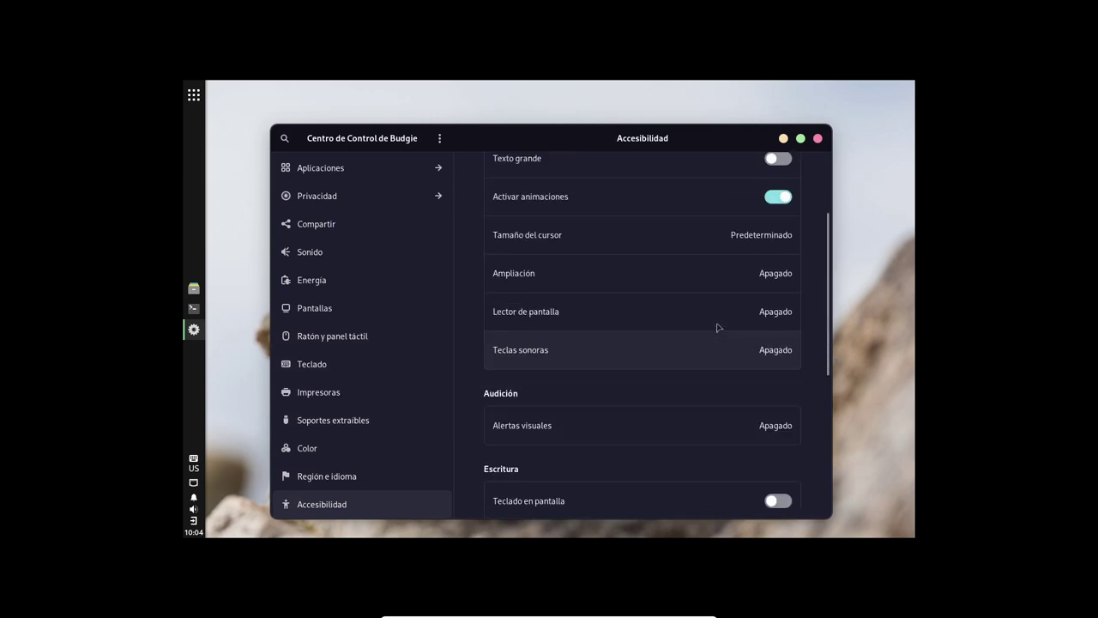
{"action": "scroll", "coordinate": [409, 277], "scroll_direction": "up", "scroll_amount": 3}
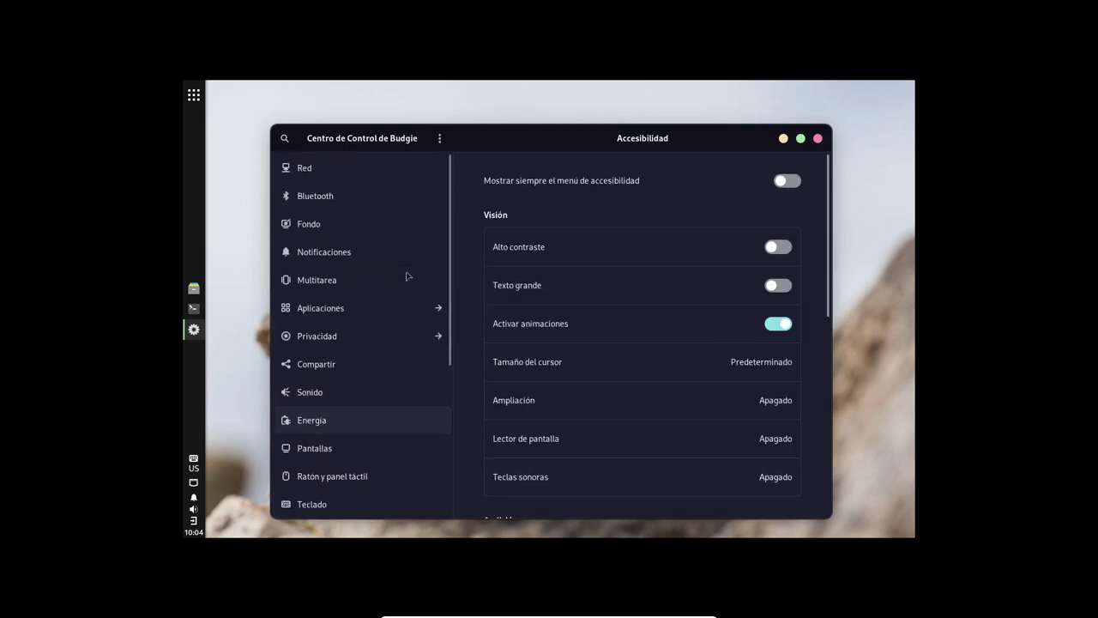
{"action": "scroll", "coordinate": [407, 276], "scroll_direction": "down", "scroll_amount": 4}
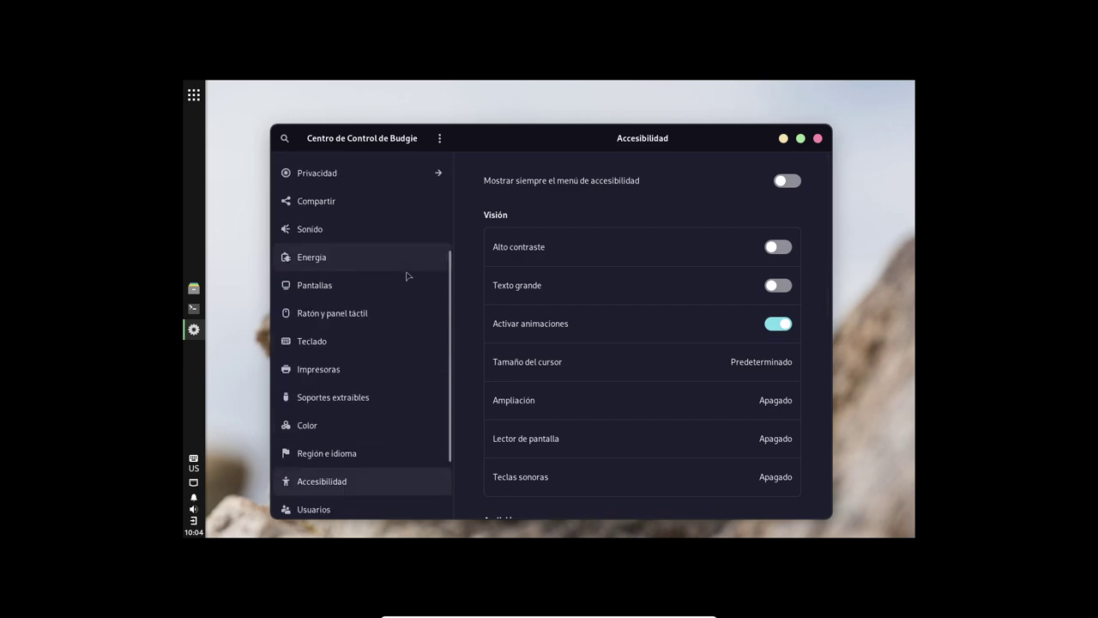
{"action": "scroll", "coordinate": [408, 273], "scroll_direction": "up", "scroll_amount": 4}
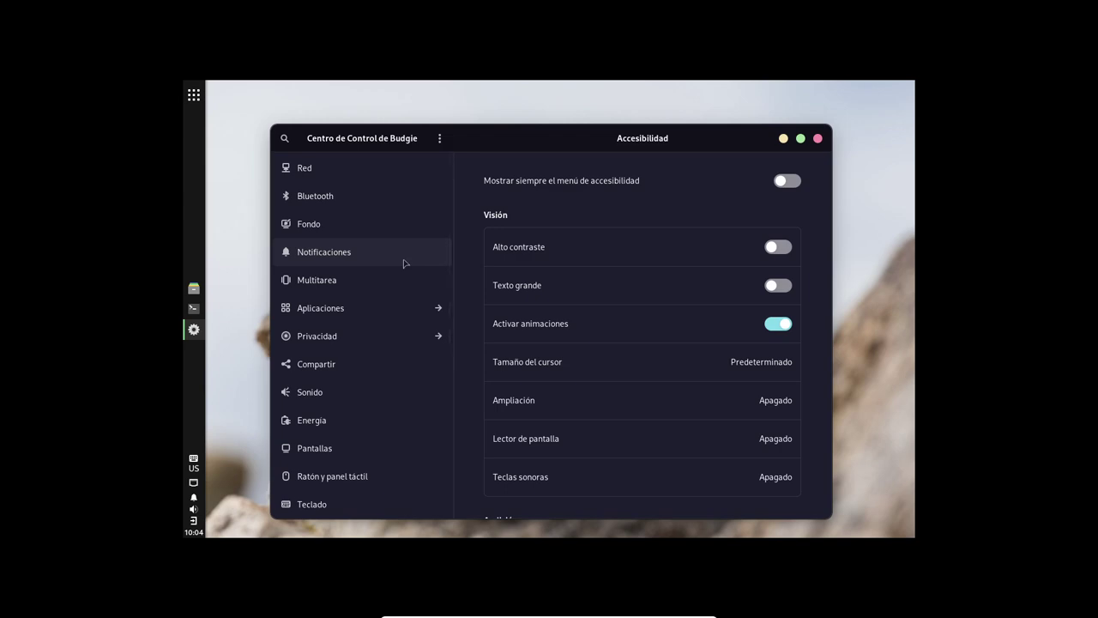
Step: In Pantallas, set the resolution to 1920×1080, apply, and keep this configuration
{"action": "left_click", "coordinate": [403, 448]}
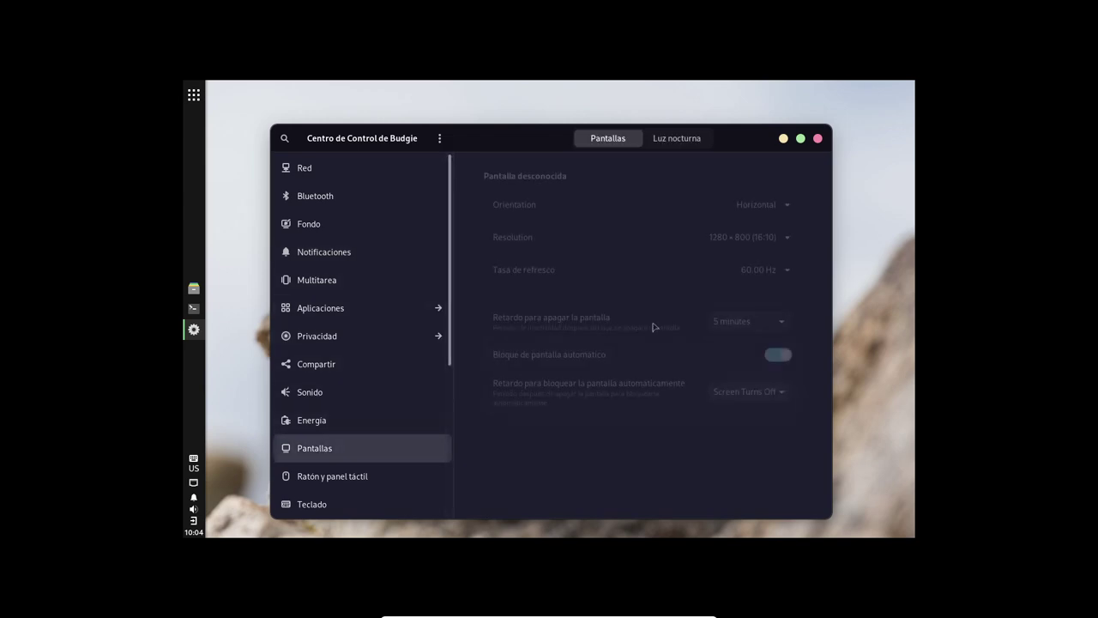
{"action": "left_click", "coordinate": [793, 239]}
{"action": "left_click", "coordinate": [789, 238]}
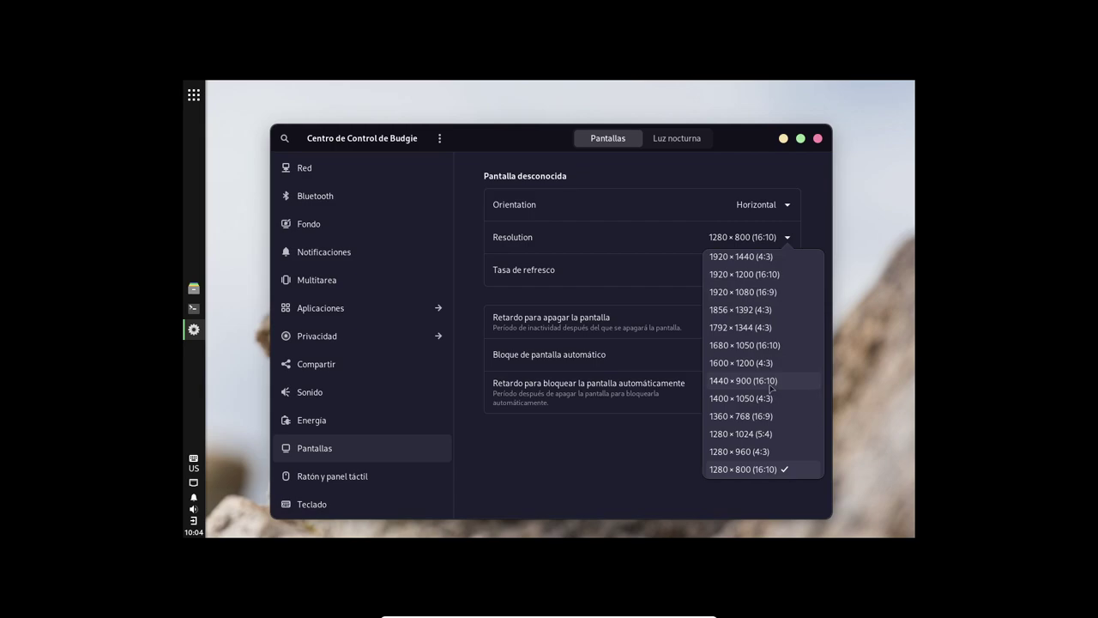
{"action": "left_click", "coordinate": [768, 292]}
{"action": "left_click", "coordinate": [803, 138]}
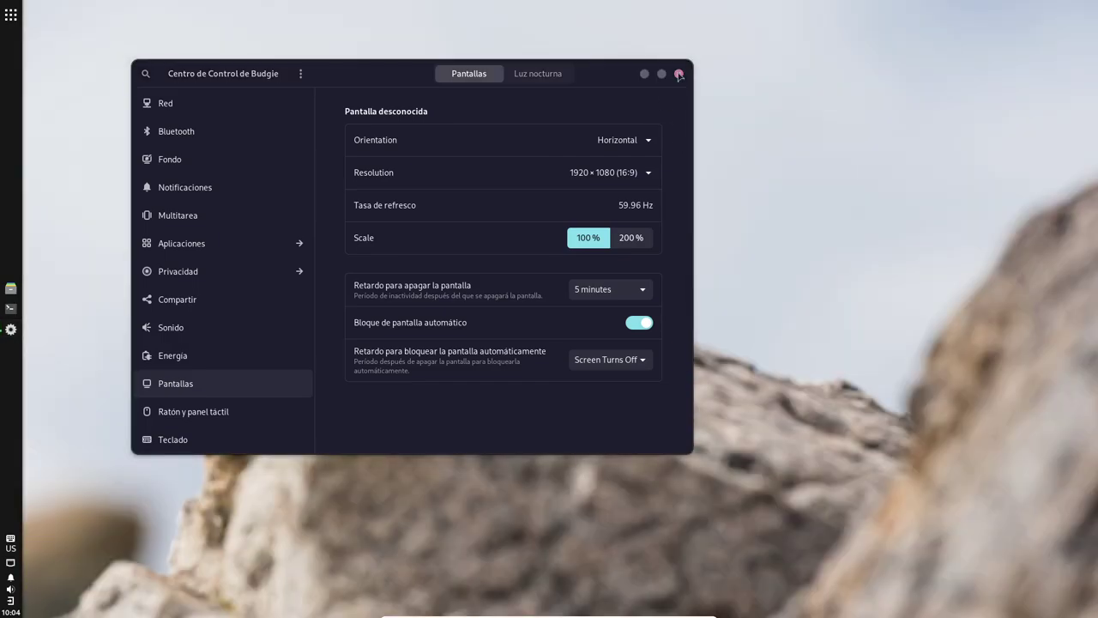
{"action": "left_click", "coordinate": [677, 74]}
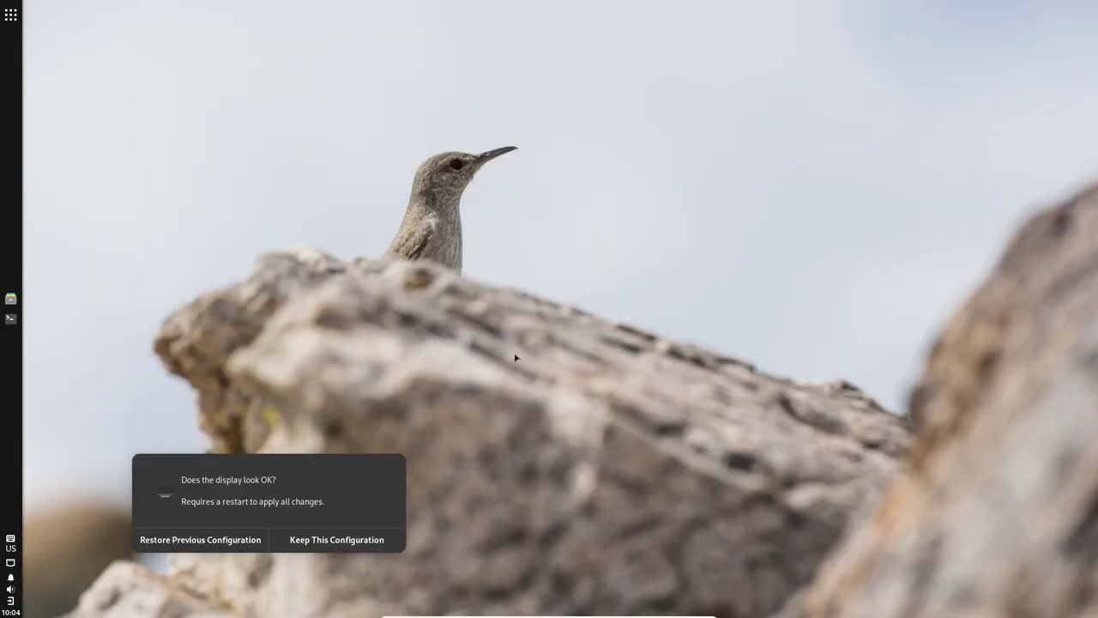
{"action": "left_click", "coordinate": [359, 537]}
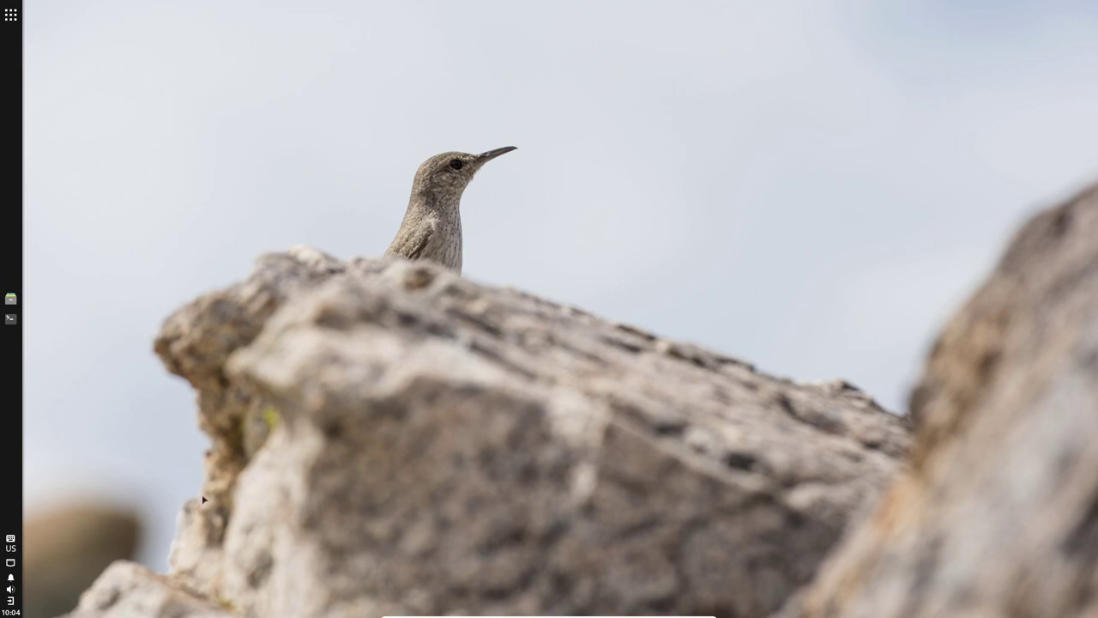
{"action": "right_click", "coordinate": [431, 128]}
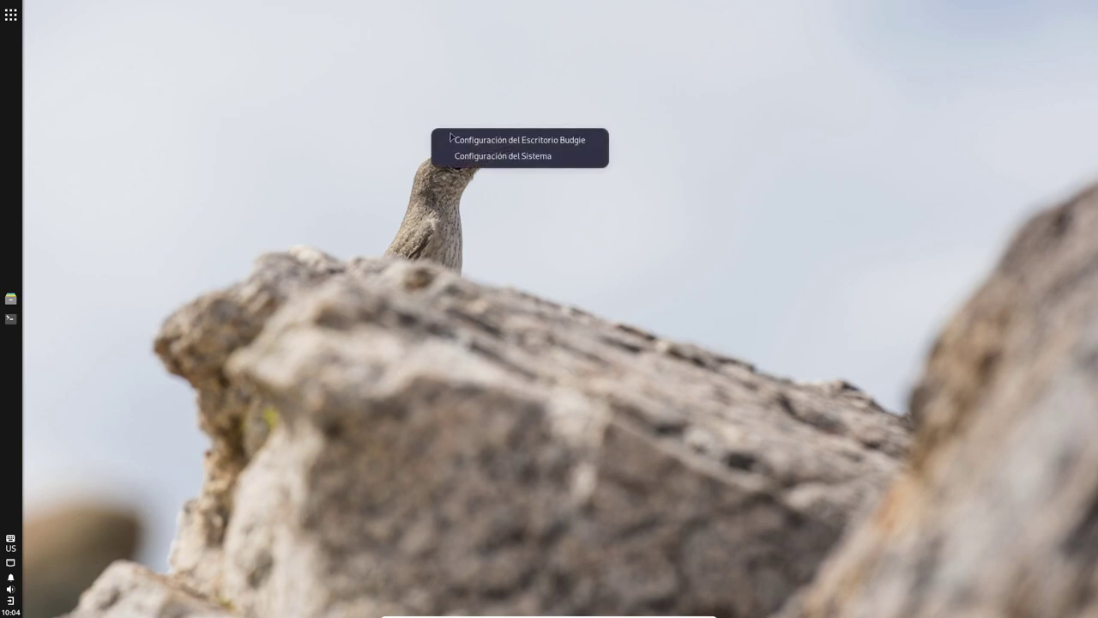
{"action": "left_click", "coordinate": [334, 332]}
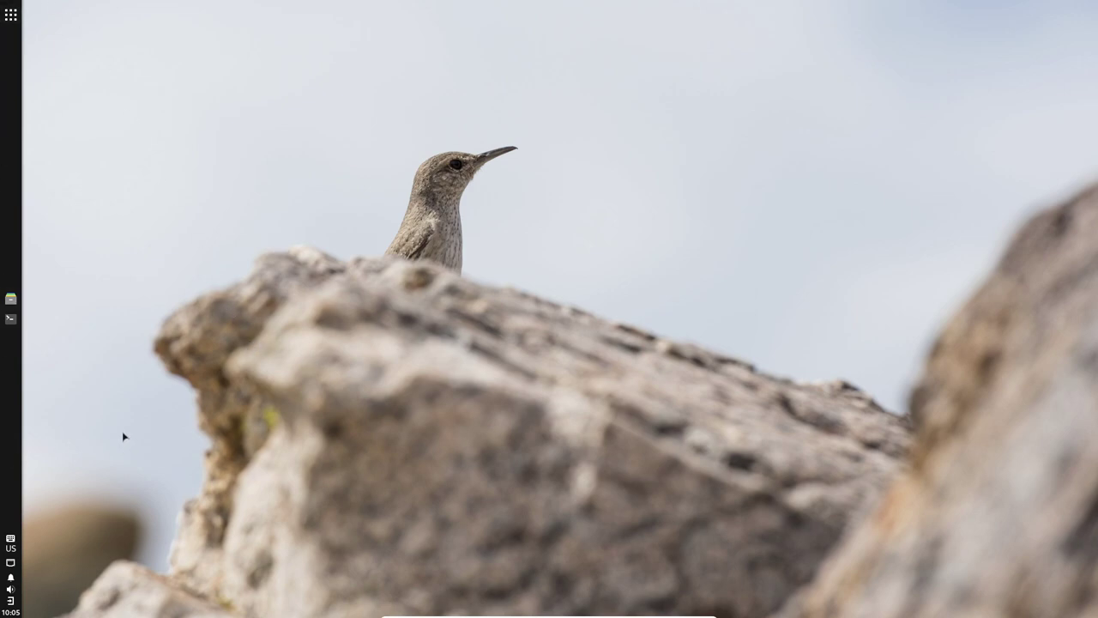
{"action": "left_click", "coordinate": [10, 298]}
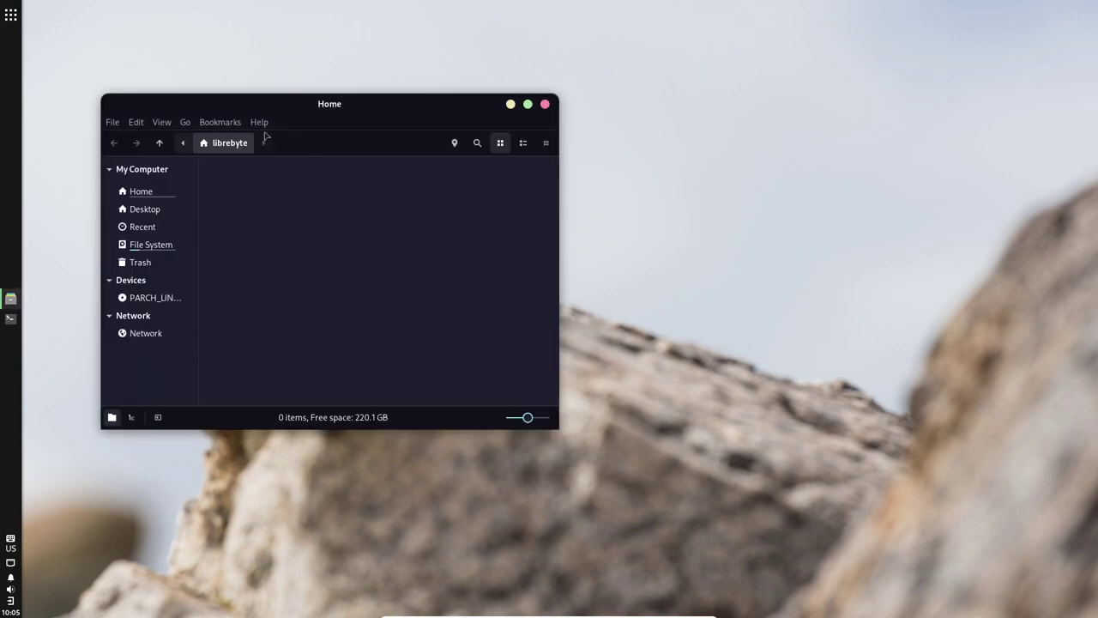
{"action": "left_click", "coordinate": [259, 122]}
{"action": "left_click", "coordinate": [322, 180]}
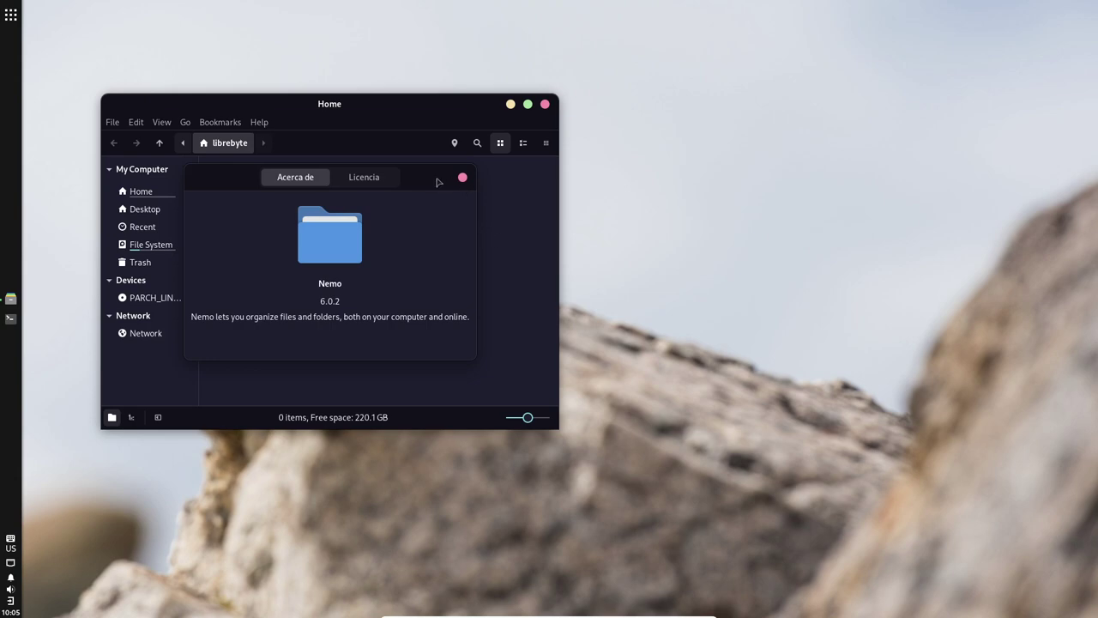
{"action": "left_click_drag", "start_coordinate": [444, 182], "coordinate": [552, 198]}
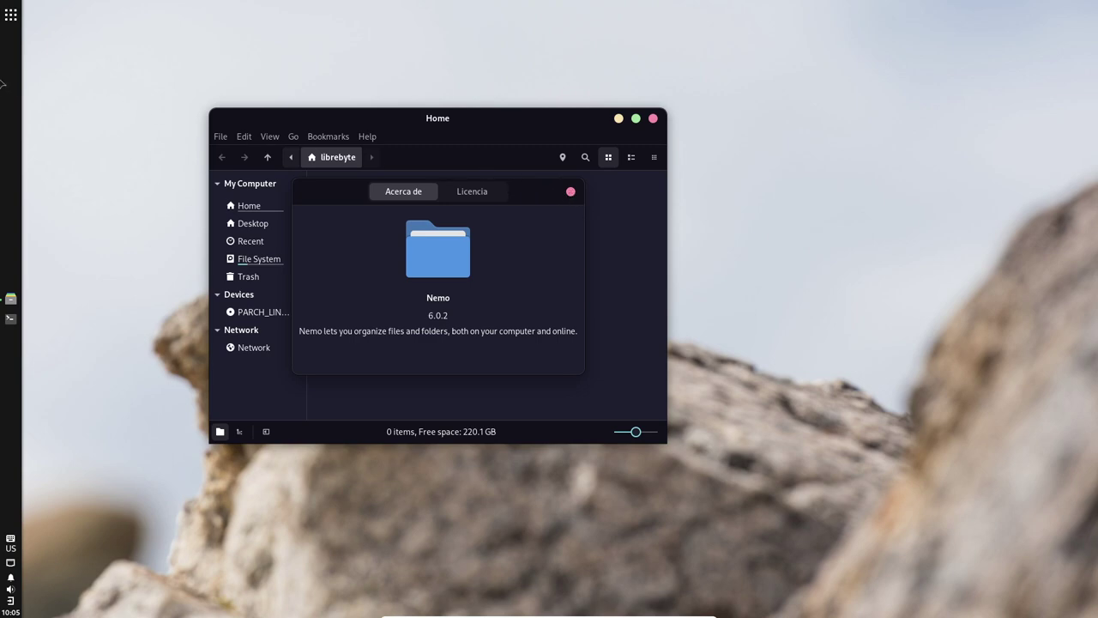
{"action": "left_click", "coordinate": [571, 192]}
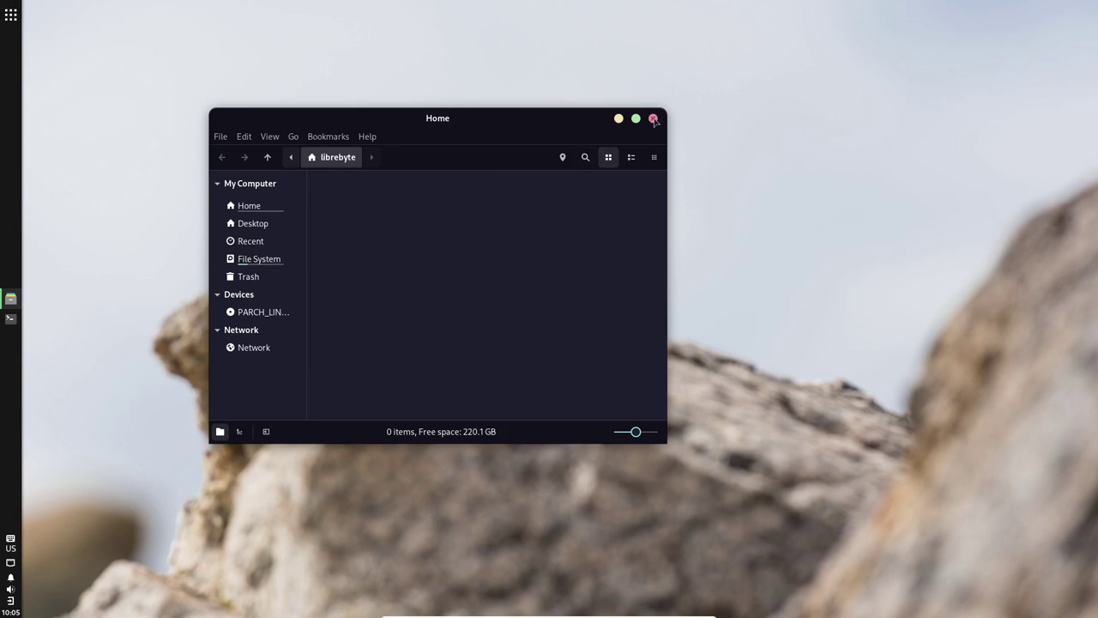
{"action": "left_click", "coordinate": [371, 137]}
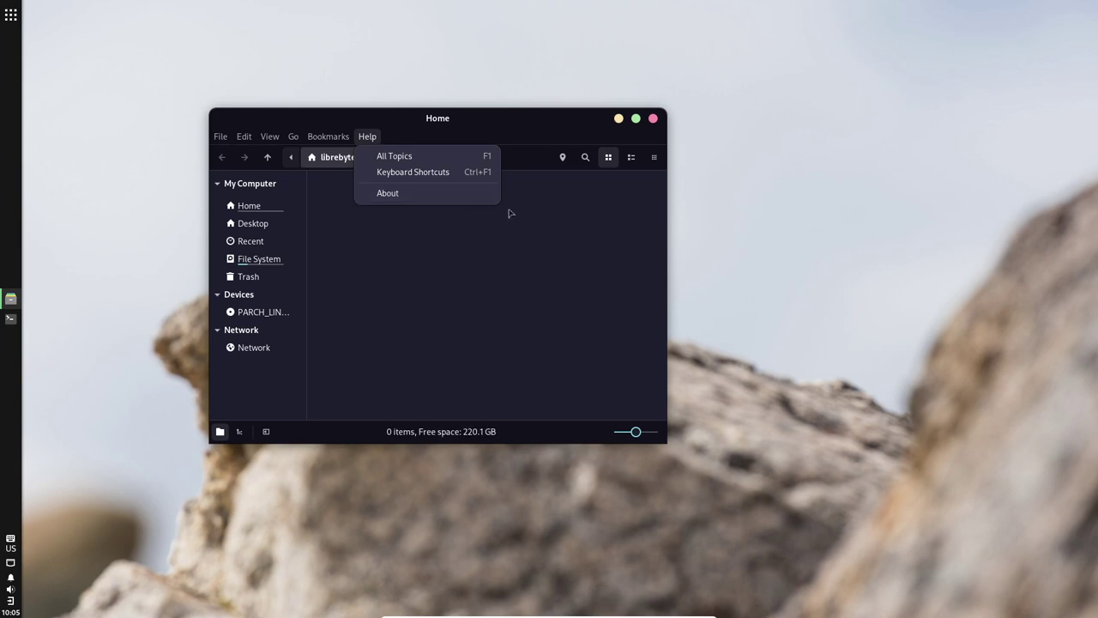
{"action": "left_click", "coordinate": [532, 129]}
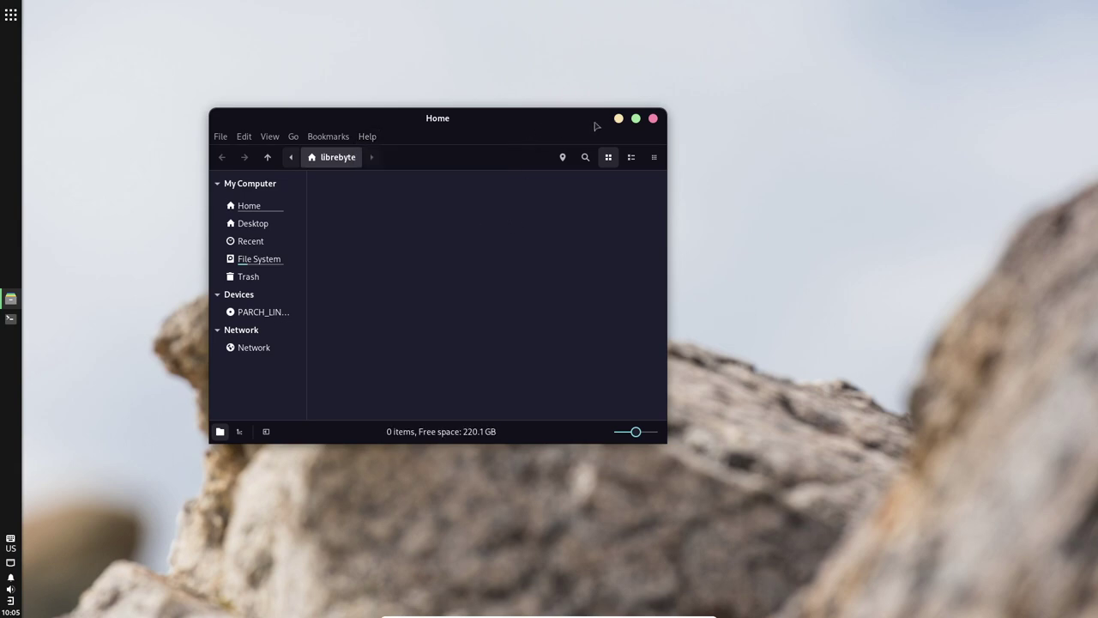
{"action": "left_click", "coordinate": [653, 118]}
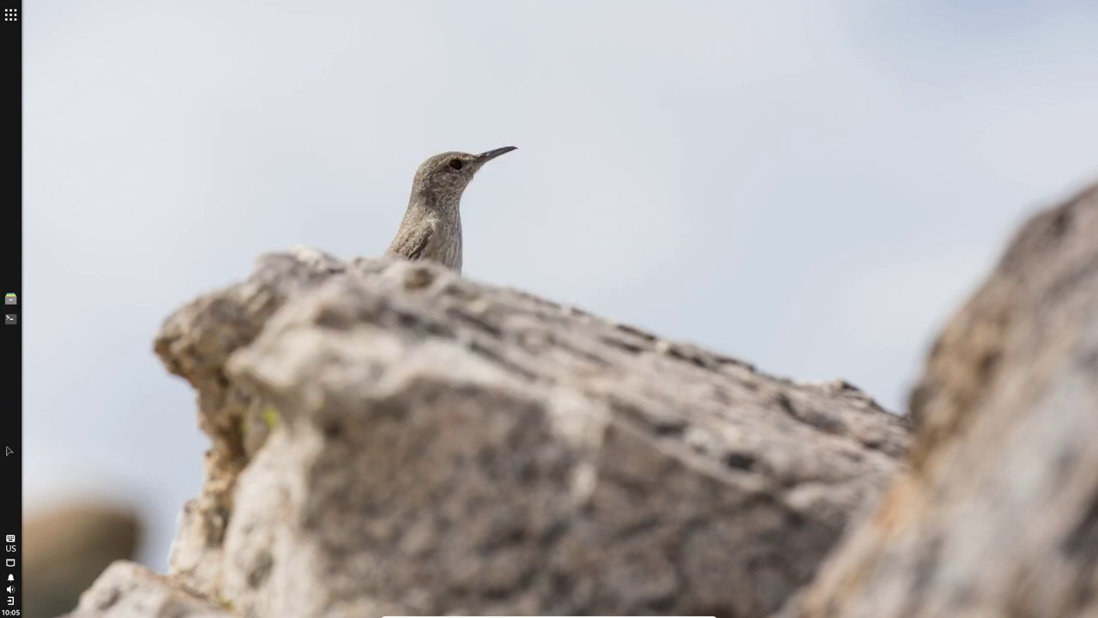
Step: Filter the app menu to Accesorios and try searching for 'btop' and 'monito'
{"action": "left_click", "coordinate": [12, 16]}
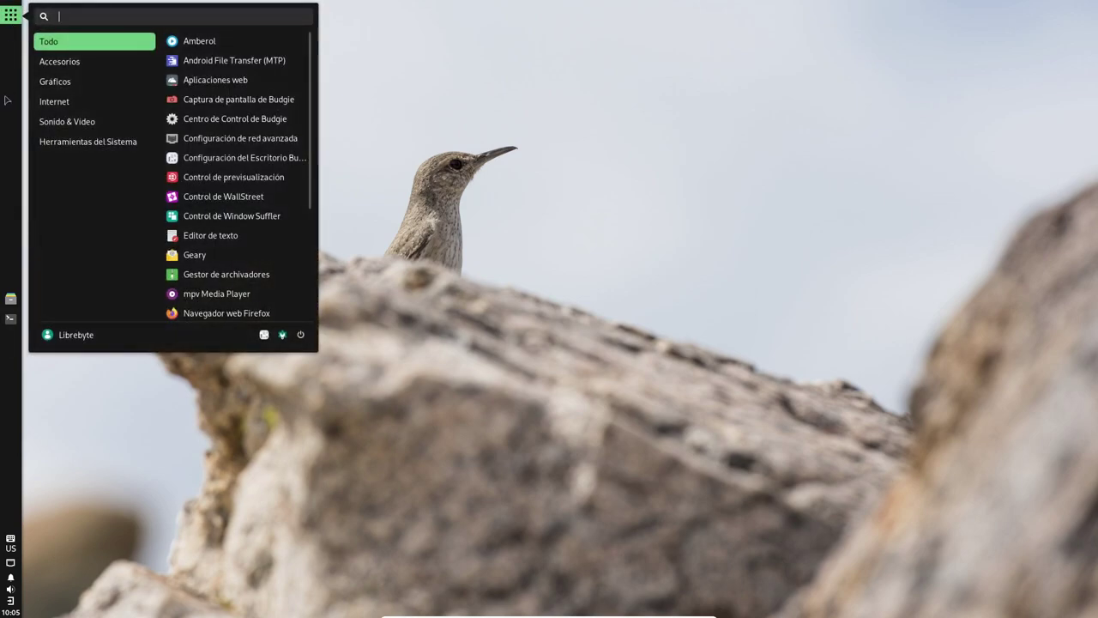
{"action": "left_click", "coordinate": [6, 101]}
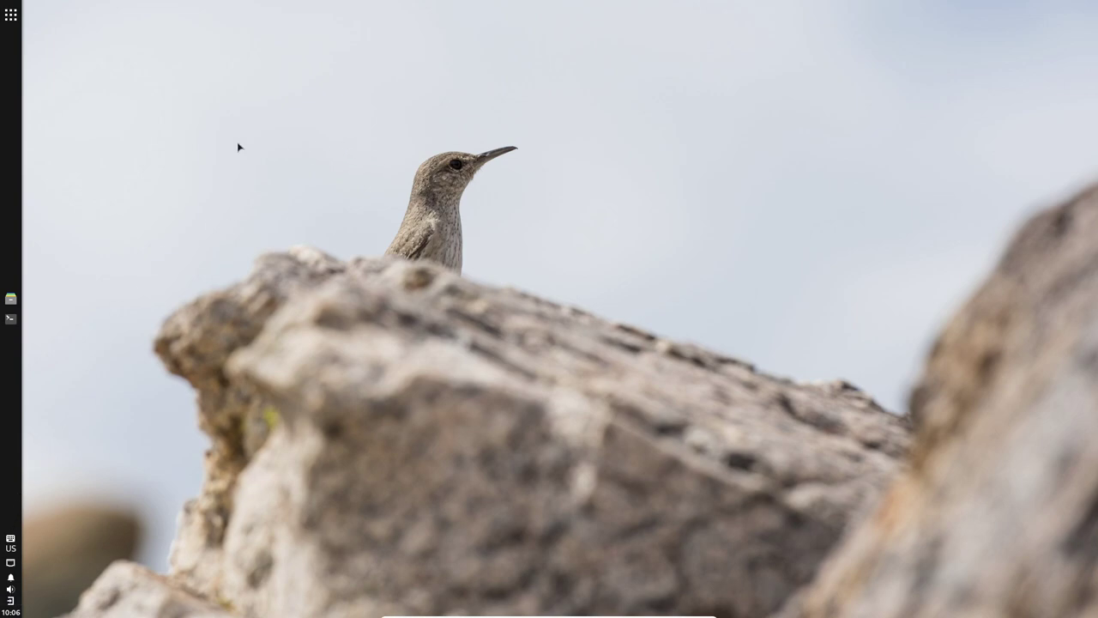
{"action": "left_click", "coordinate": [12, 15]}
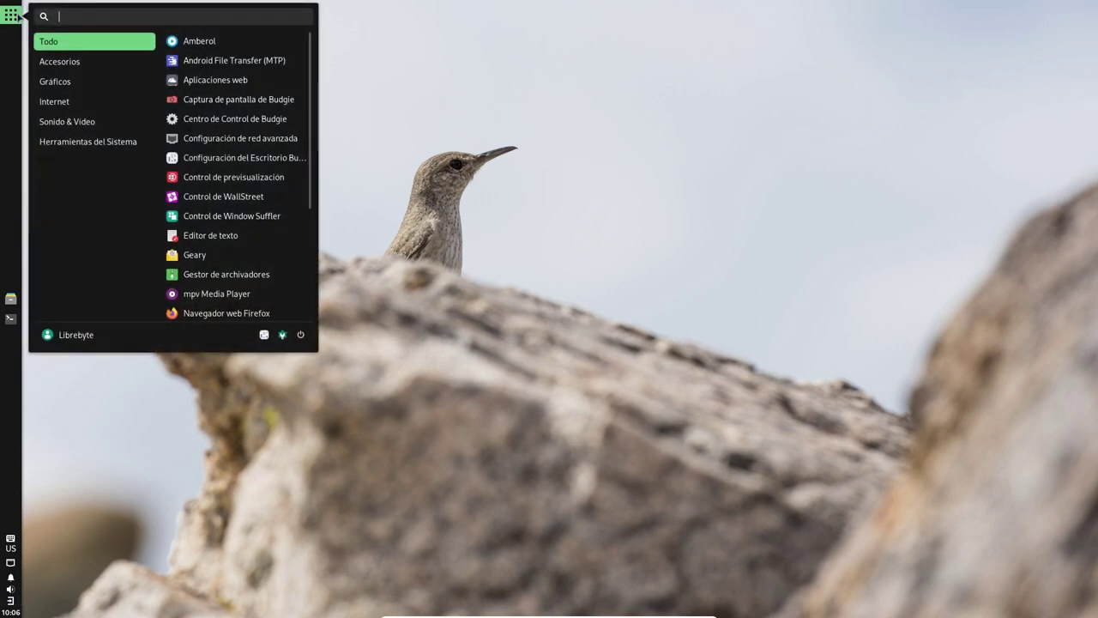
{"action": "left_click", "coordinate": [79, 62]}
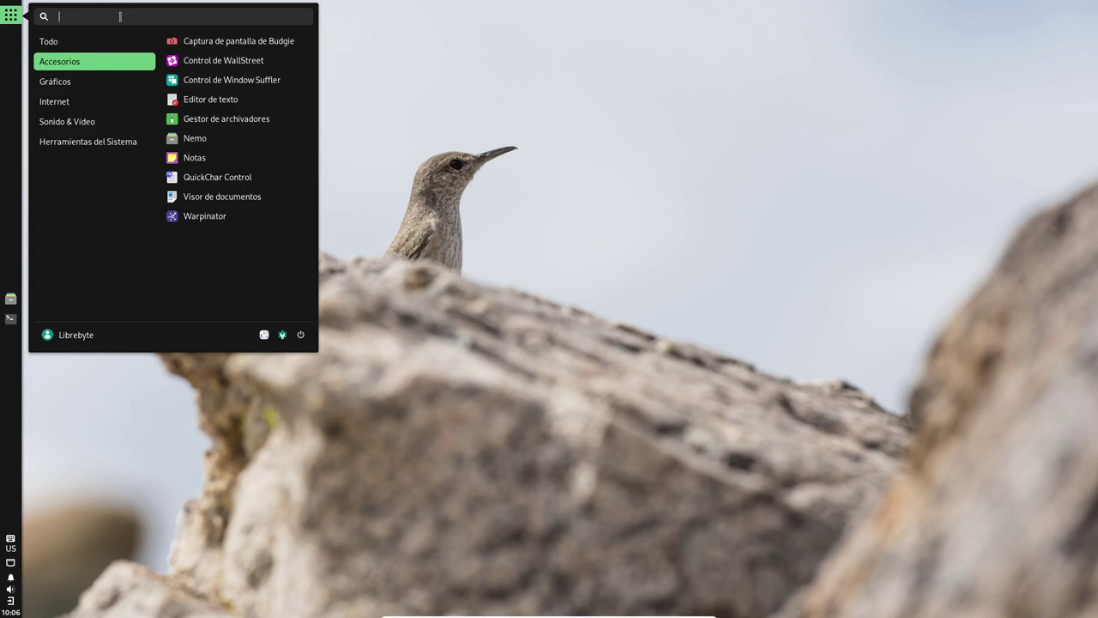
{"action": "type", "text": "btop"}
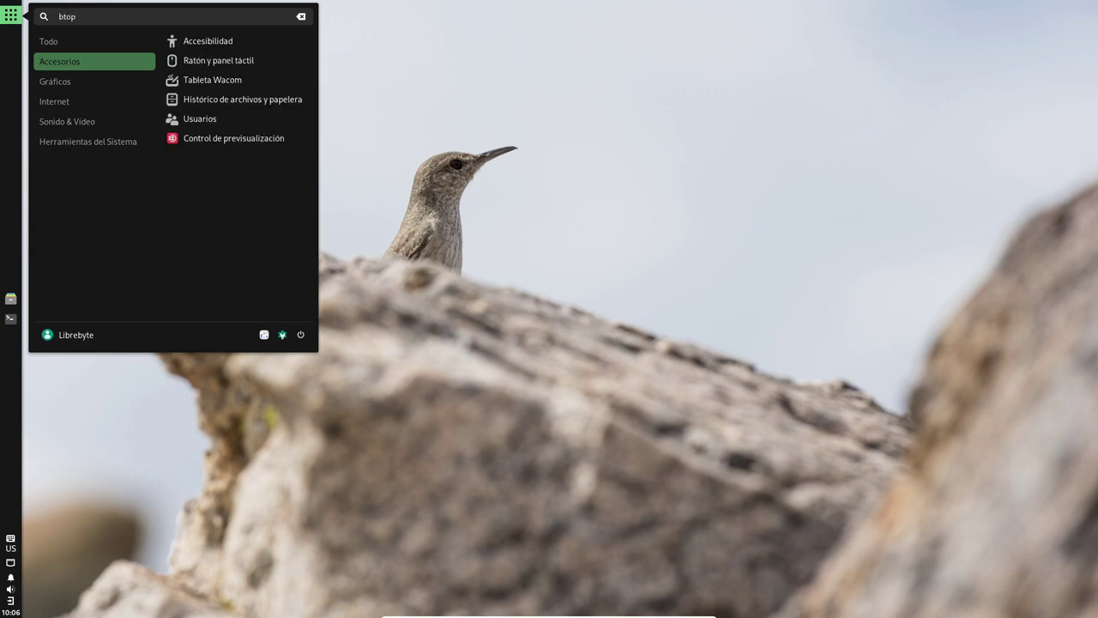
{"action": "key", "text": "BackSpace"}
{"action": "key", "text": "BackSpace"}
{"action": "key", "text": "BackSpace"}
{"action": "key", "text": "BackSpace"}
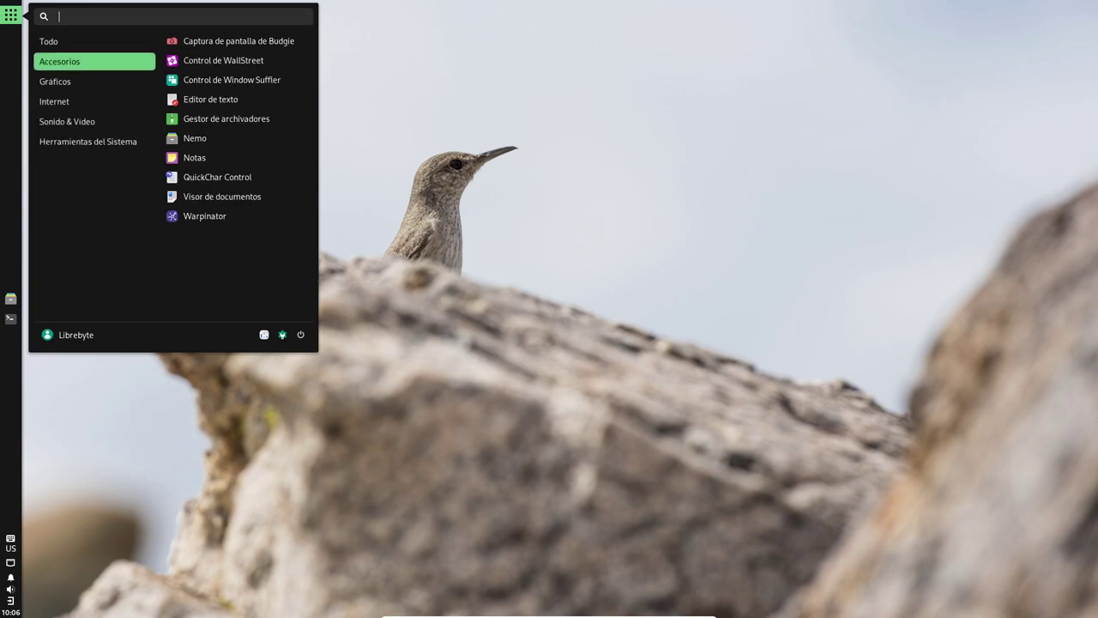
{"action": "type", "text": "moni"}
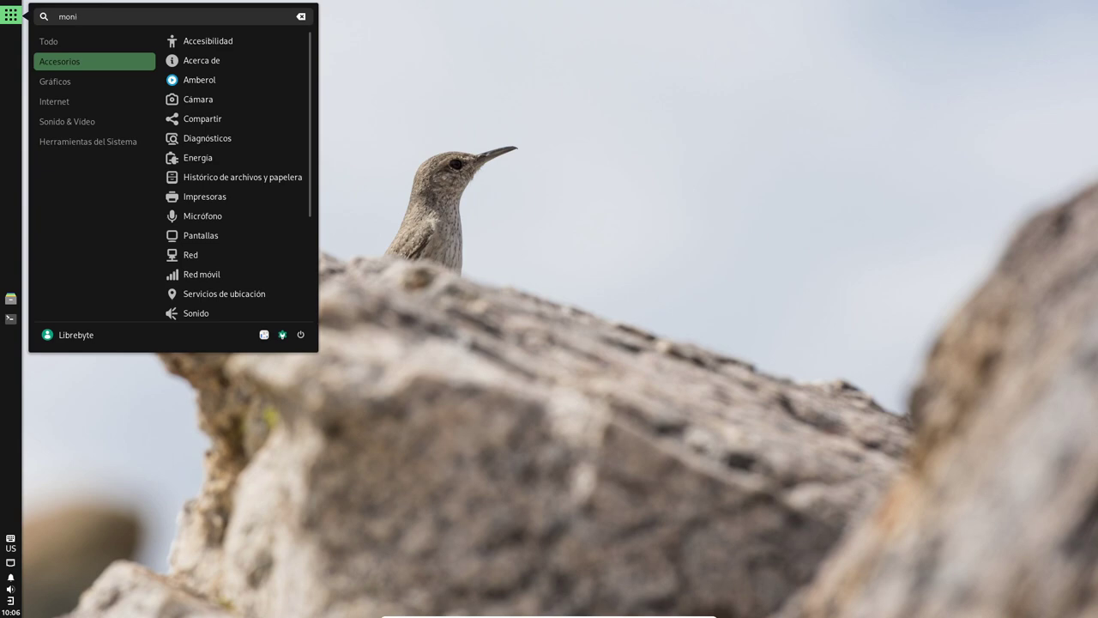
{"action": "type", "text": "tor"}
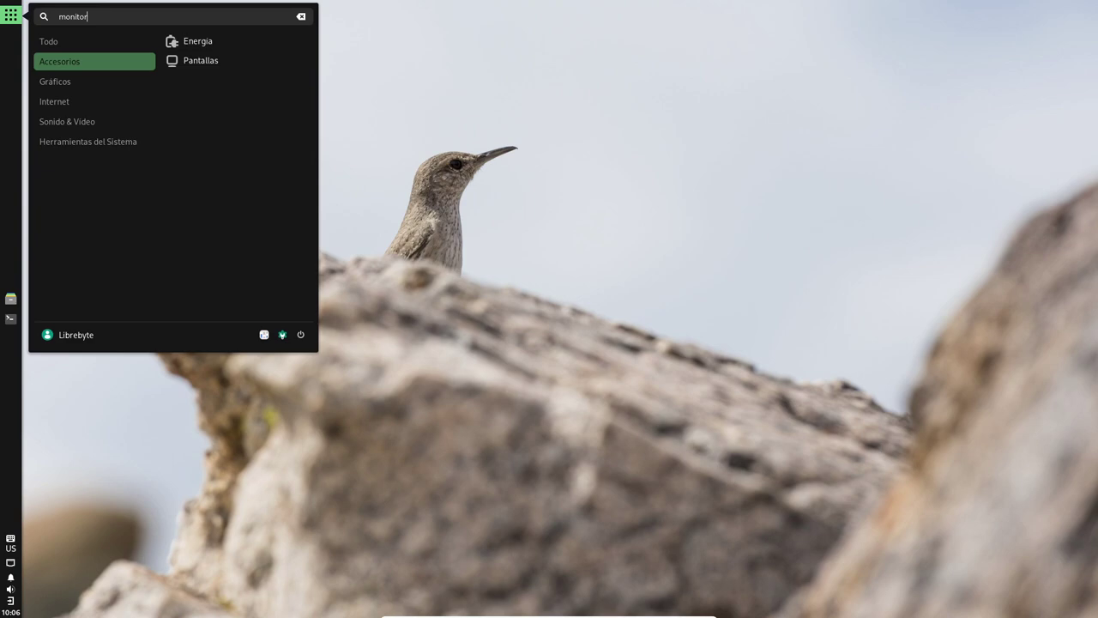
{"action": "key", "text": "BackSpace"}
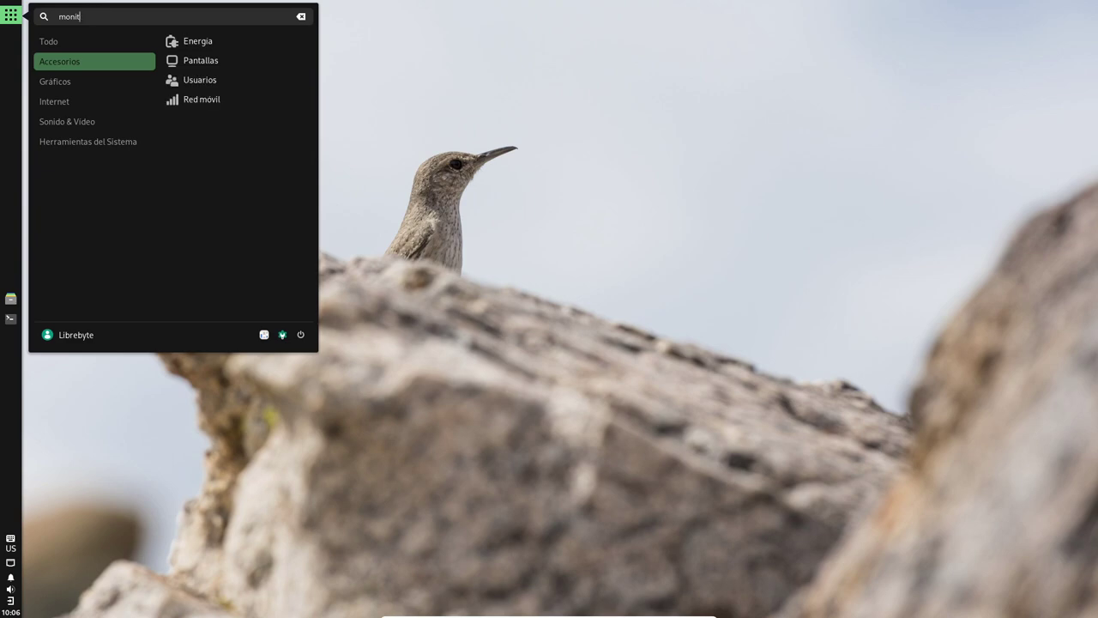
{"action": "key", "text": "BackSpace"}
{"action": "key", "text": "BackSpace"}
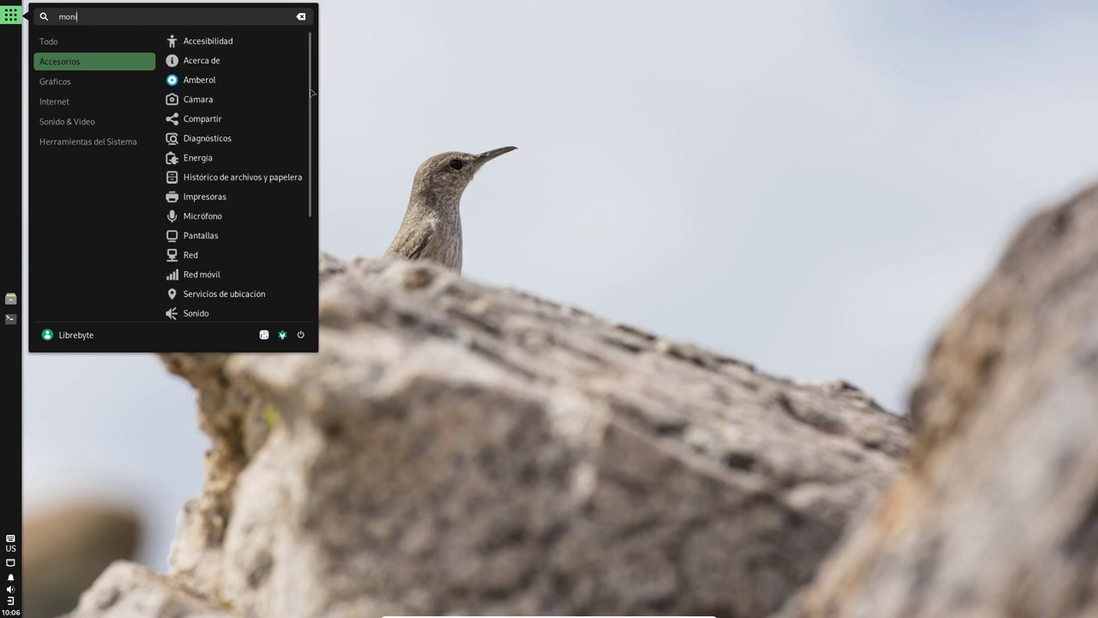
{"action": "key", "text": "BackSpace"}
{"action": "key", "text": "BackSpace"}
{"action": "key", "text": "BackSpace"}
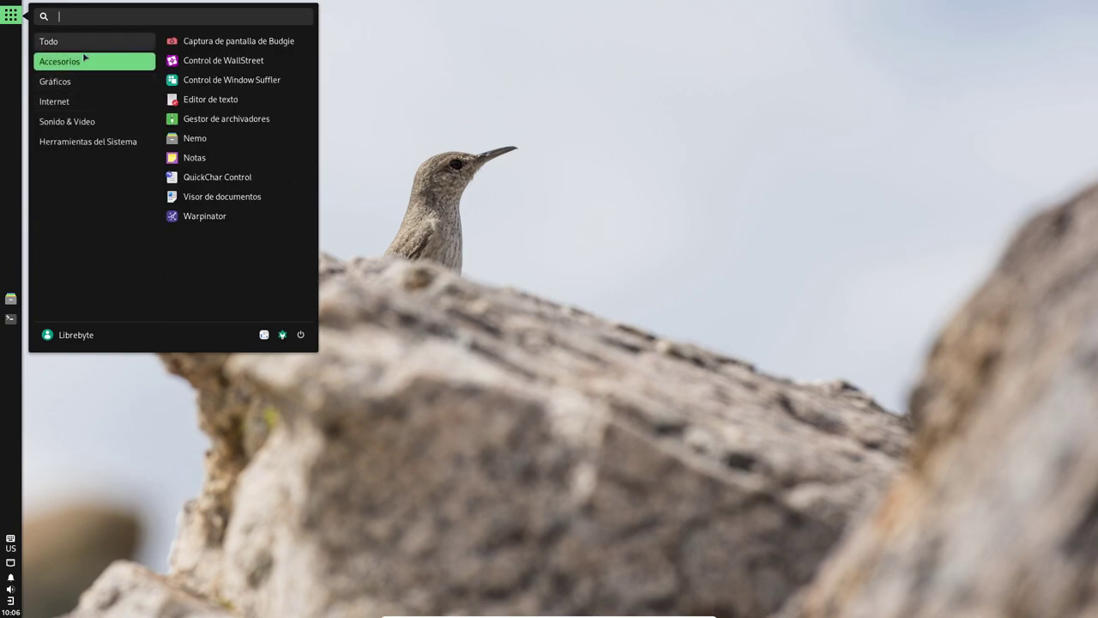
Step: Browse the Gráficos, Internet and Herramientas del Sistema app categories
{"action": "left_click", "coordinate": [77, 84]}
{"action": "left_click", "coordinate": [79, 101]}
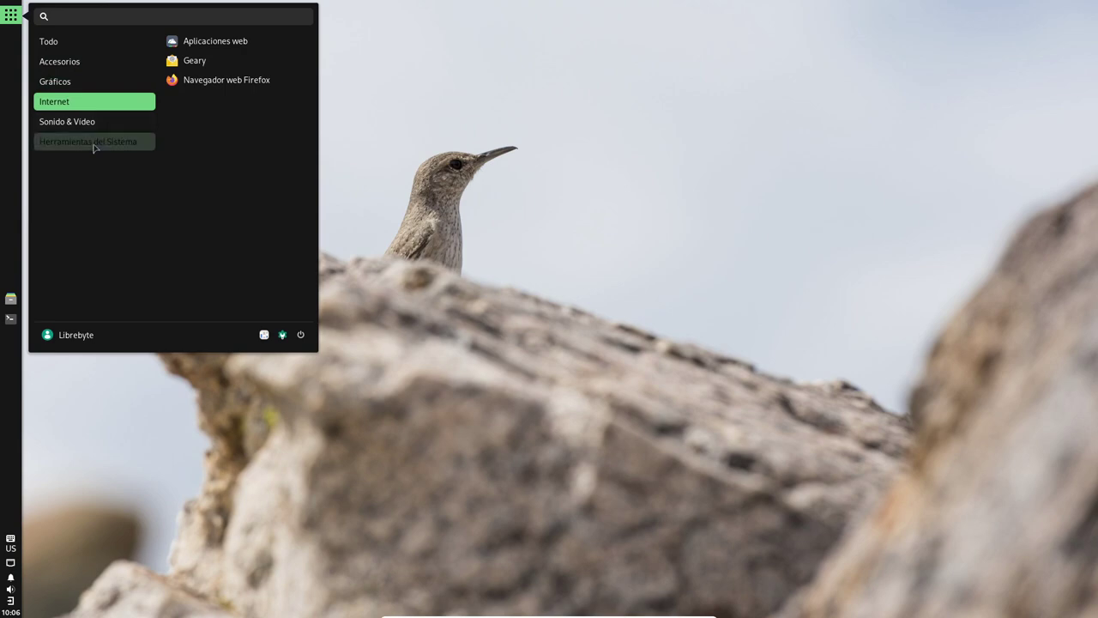
{"action": "left_click", "coordinate": [90, 142]}
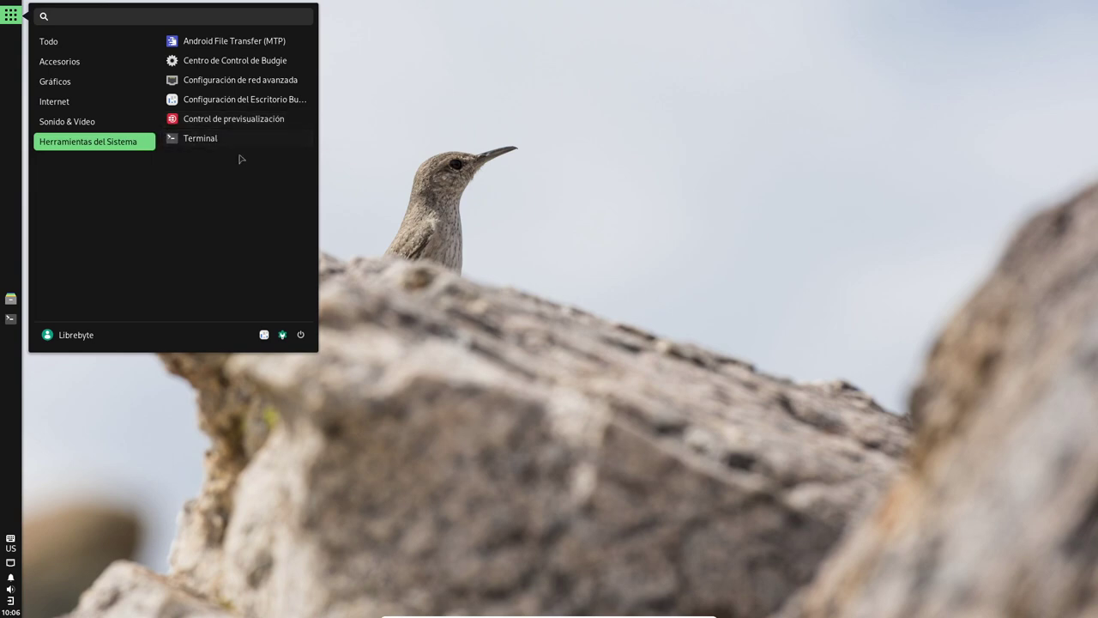
Step: Open and close Control de previsualización, then show the launcher search bar with Super
{"action": "left_click", "coordinate": [236, 120]}
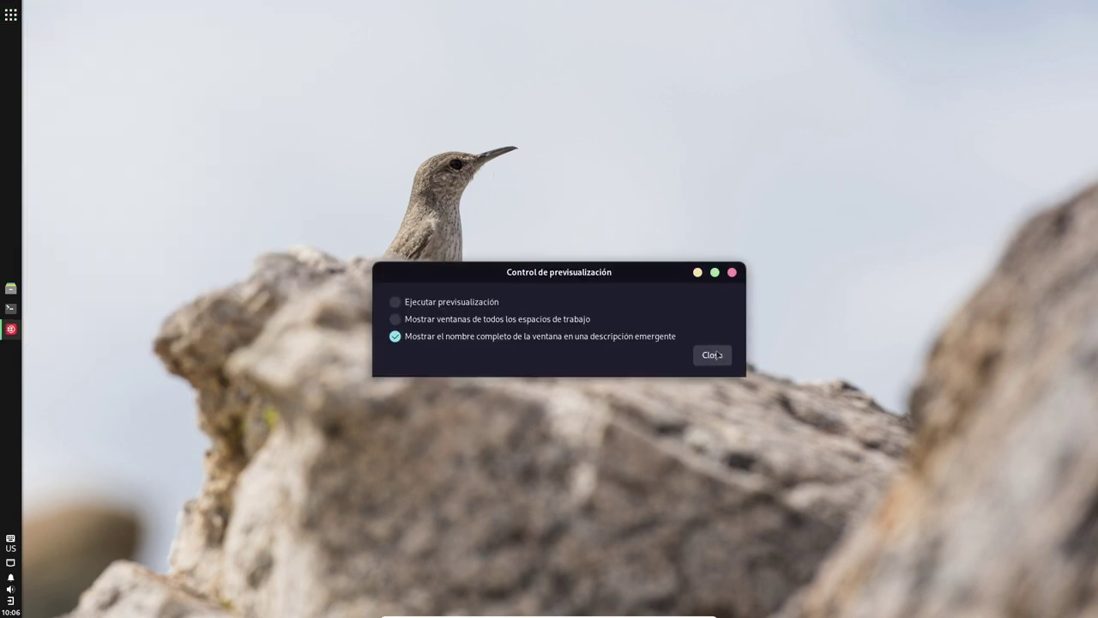
{"action": "left_click", "coordinate": [732, 272]}
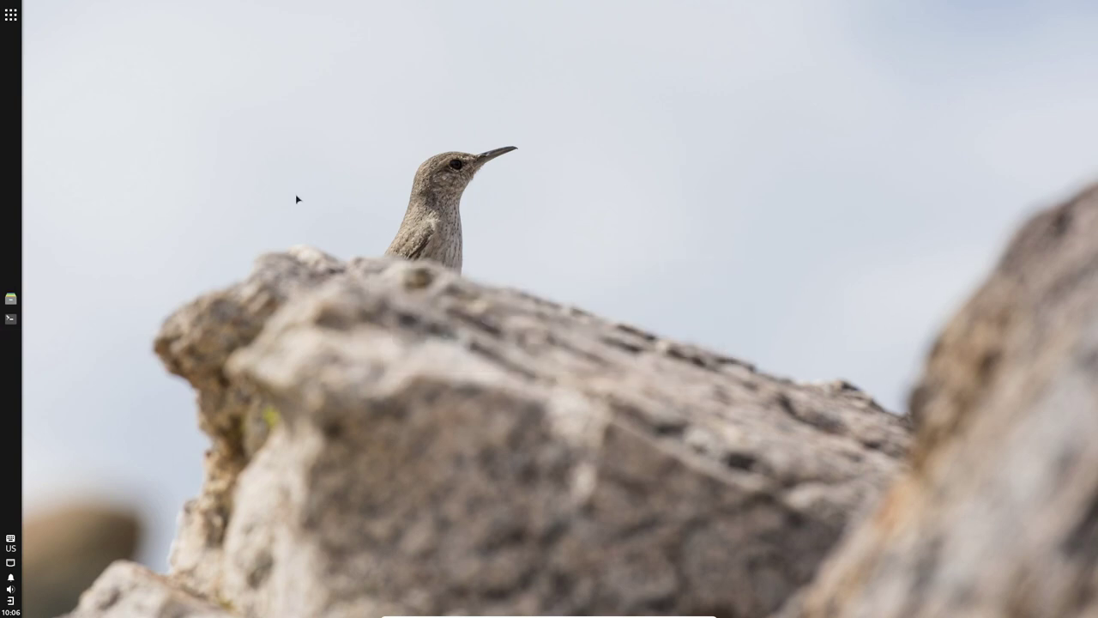
{"action": "left_click", "coordinate": [10, 14]}
{"action": "left_click", "coordinate": [510, 166]}
{"action": "key", "text": "super"}
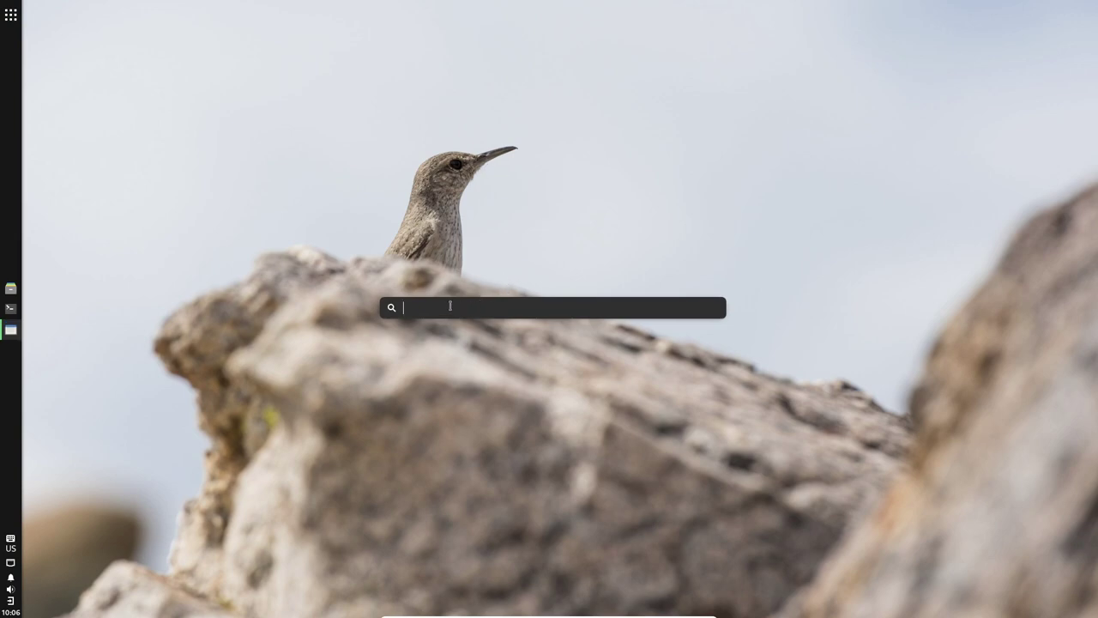
Step: Launch Terminal by searching 'ter' and run htop, which reports not found
{"action": "type", "text": "ter"}
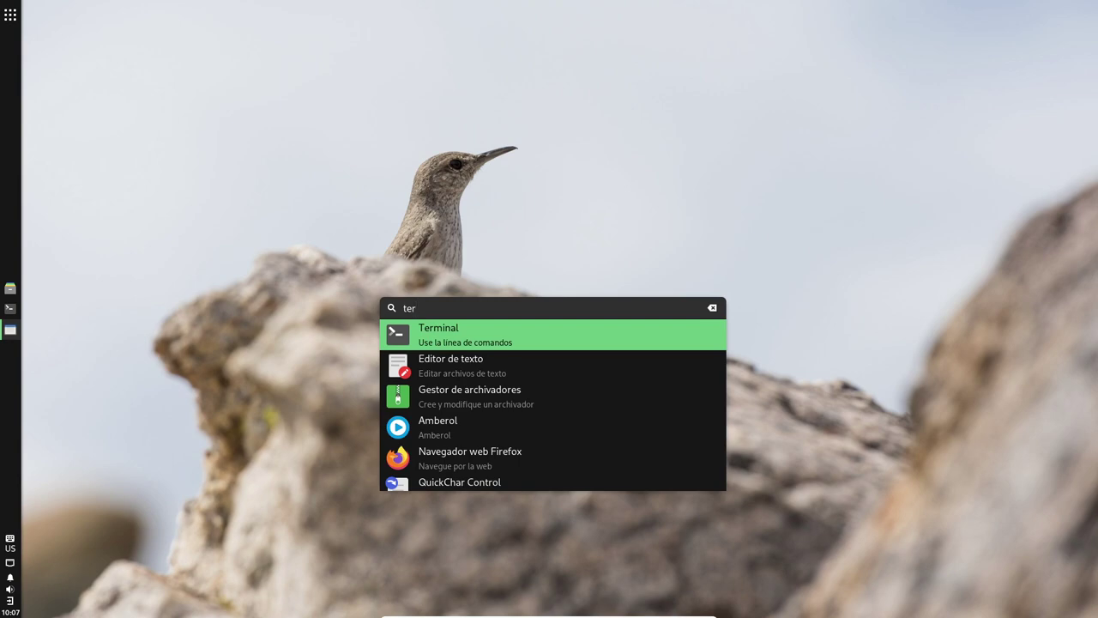
{"action": "key", "text": "Return"}
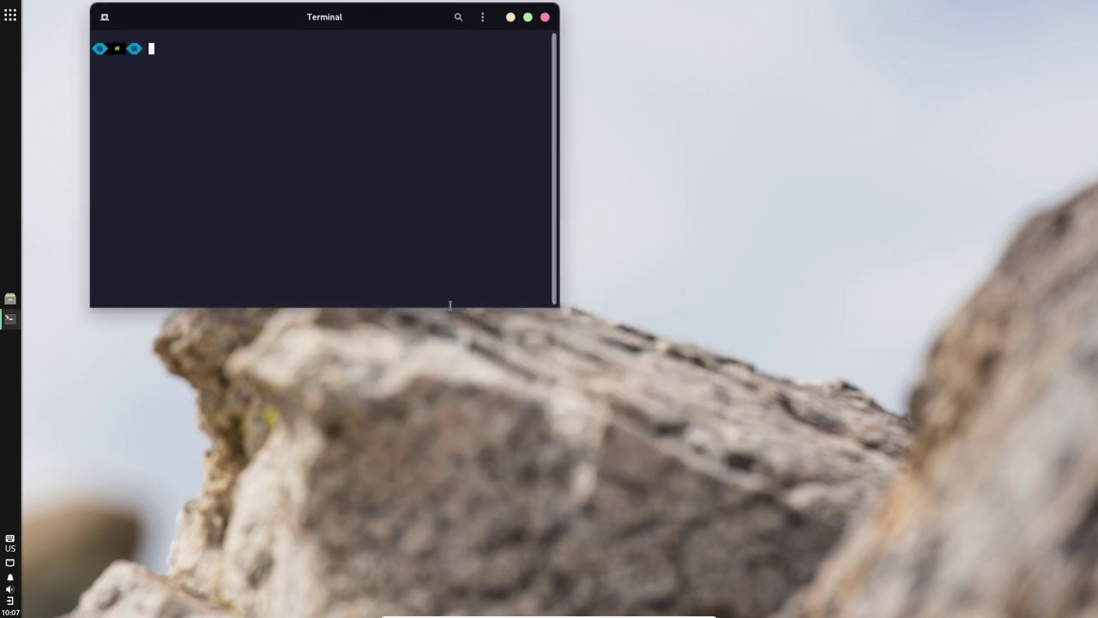
{"action": "type", "text": "htop"}
{"action": "key", "text": "Return"}
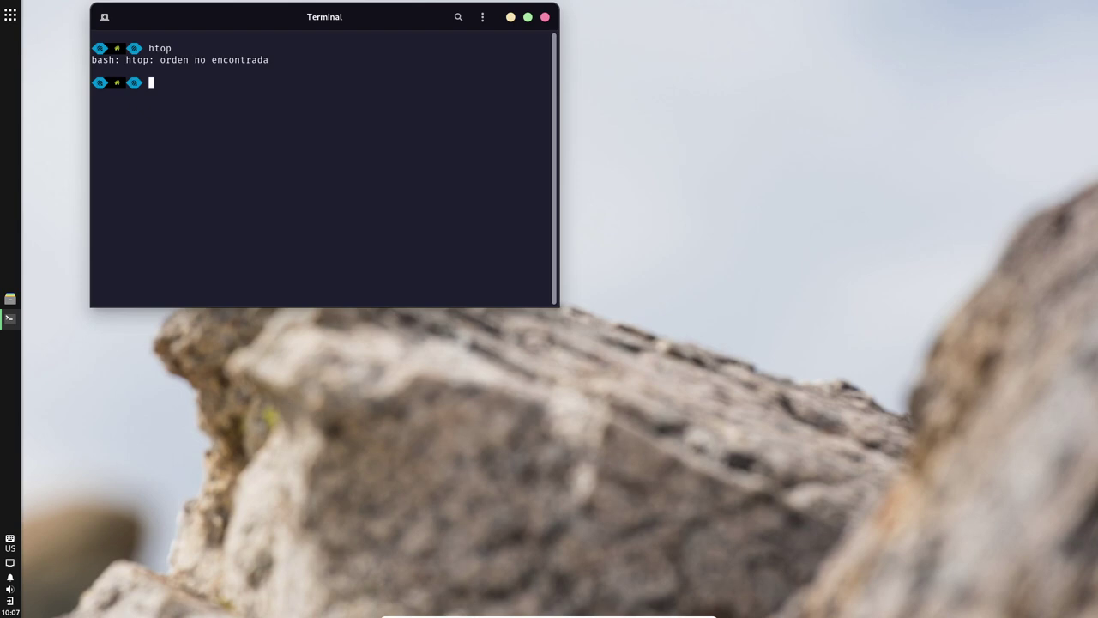
Step: View and close the Terminal's About dialog, then move the window to the upper right
{"action": "left_click", "coordinate": [482, 17]}
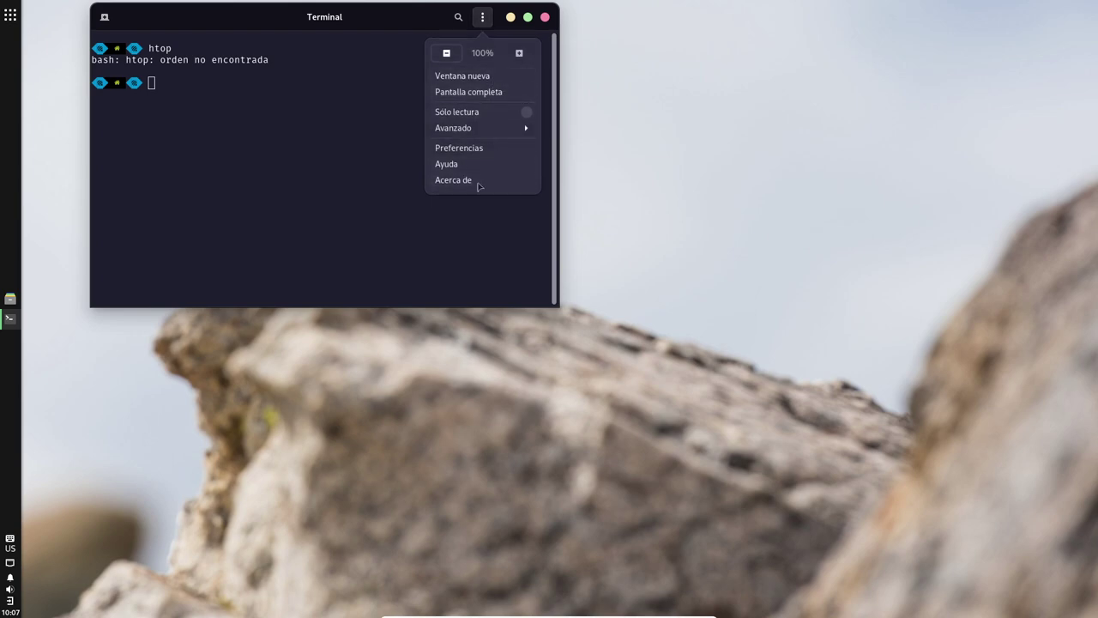
{"action": "left_click", "coordinate": [455, 180]}
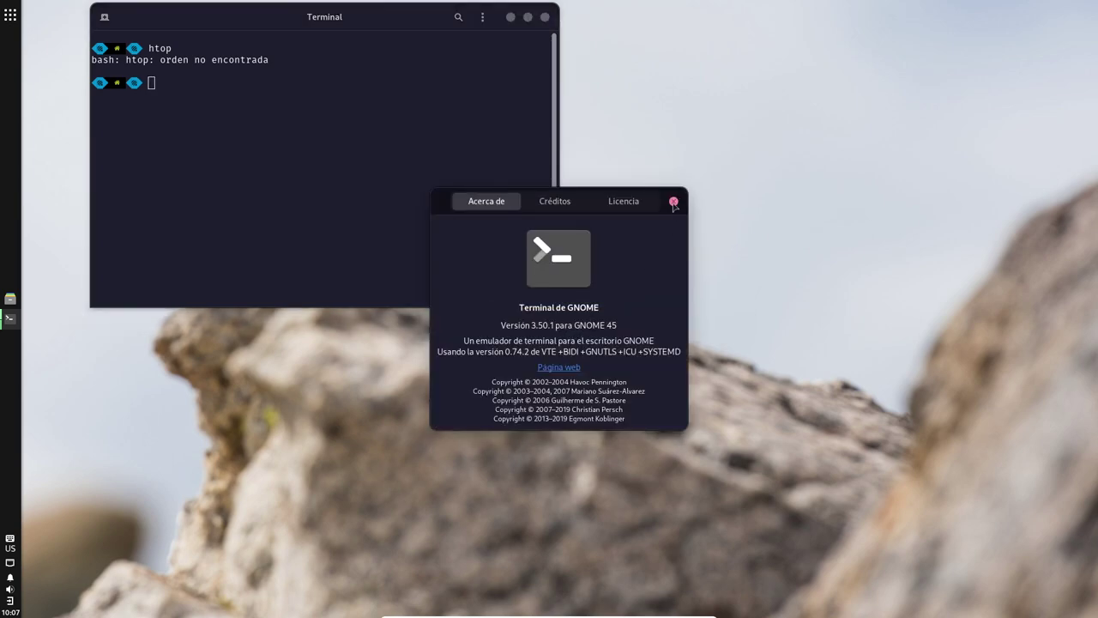
{"action": "left_click_drag", "start_coordinate": [674, 210], "coordinate": [679, 214]}
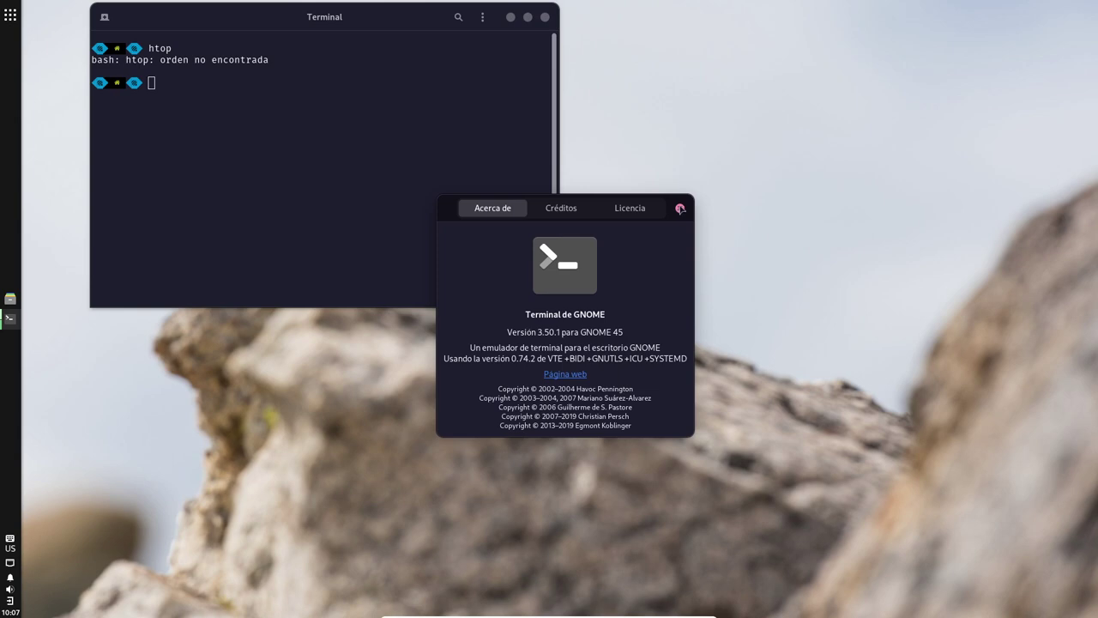
{"action": "left_click_drag", "start_coordinate": [680, 208], "coordinate": [676, 210]}
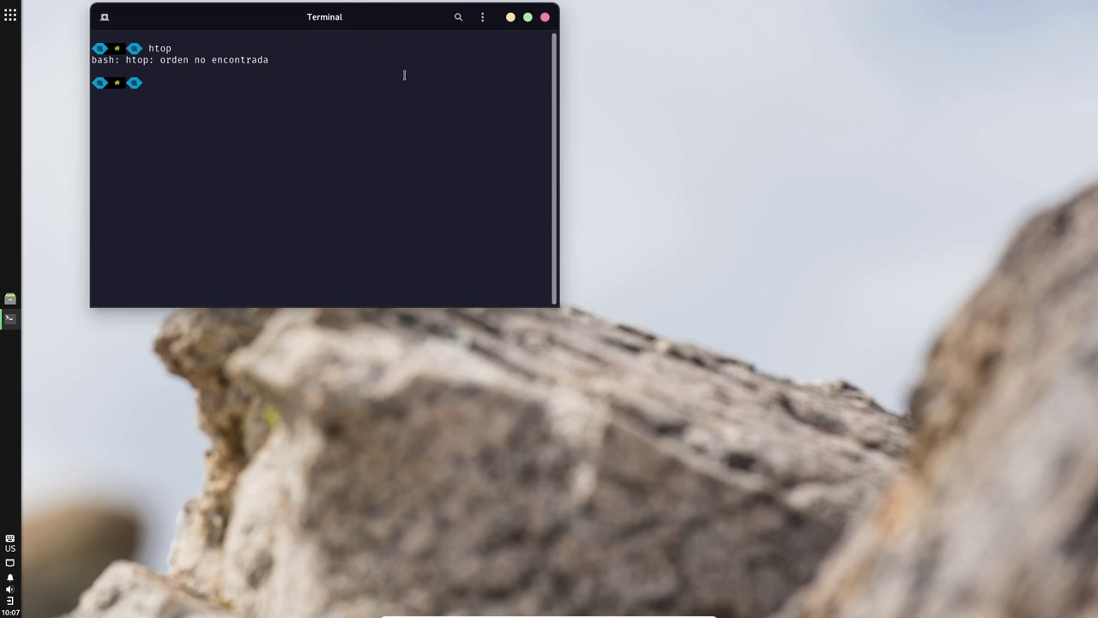
{"action": "left_click_drag", "start_coordinate": [400, 24], "coordinate": [846, 26]}
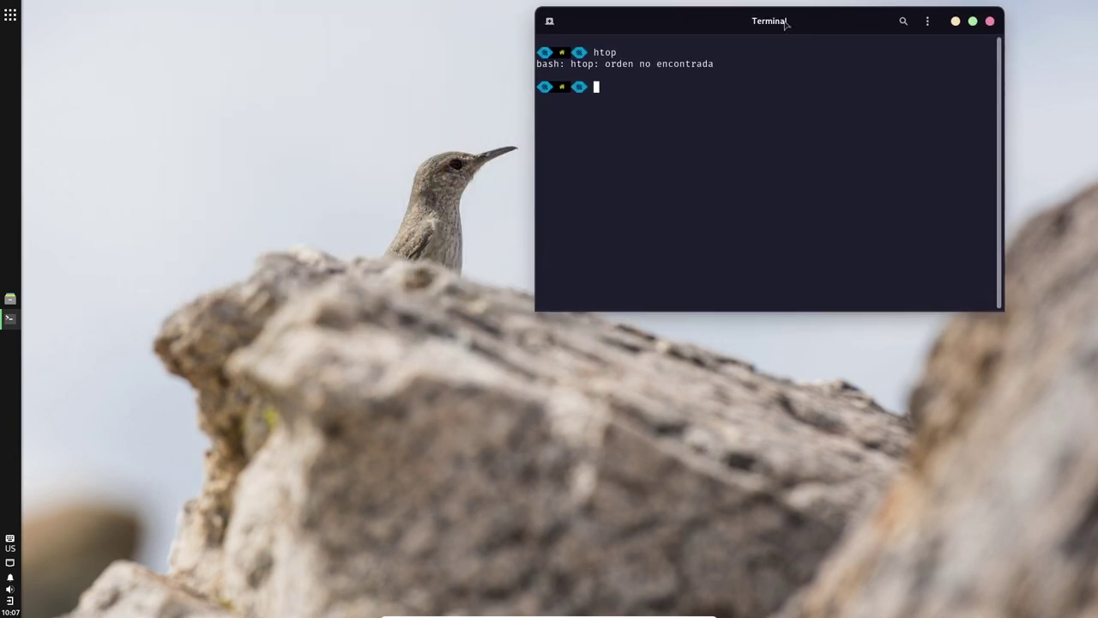
Step: Run 'sudo pacman -Sy btop' in the guest Terminal to install btop
{"action": "type", "text": "sudo pacma"}
{"action": "type", "text": "n "}
{"action": "type", "text": "htop"}
{"action": "key", "text": "Left"}
{"action": "key", "text": "Left"}
{"action": "key", "text": "Left"}
{"action": "key", "text": "Left"}
{"action": "type", "text": "-Sy"}
{"action": "key", "text": "Return"}
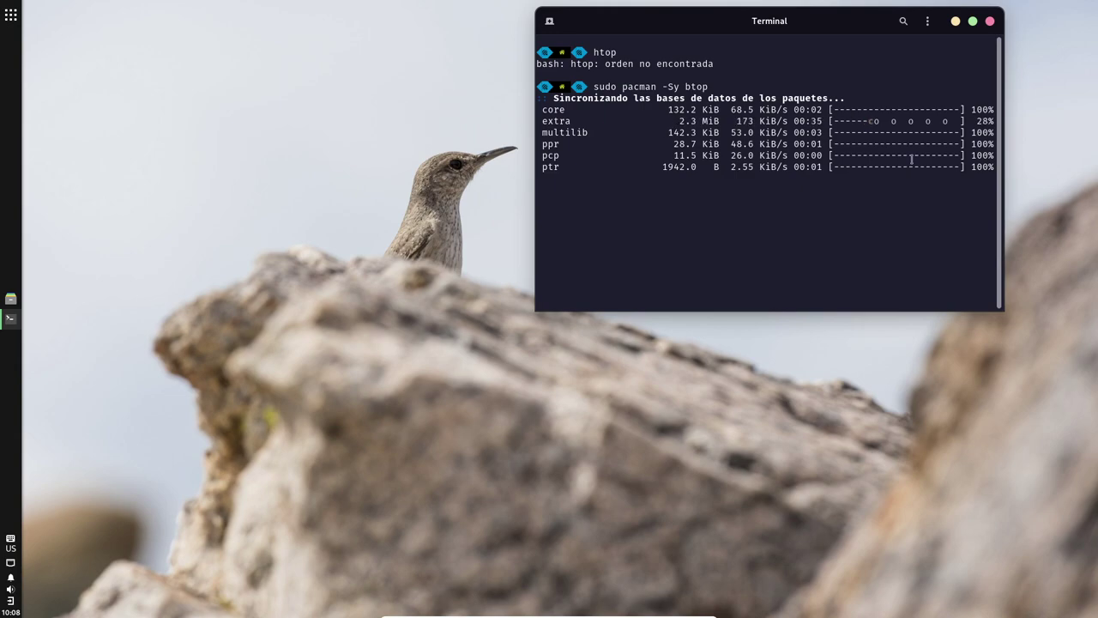
Step: Move the Terminal window to the top-right and set it to stay always on top (Siempre encima)
{"action": "left_click_drag", "start_coordinate": [675, 28], "coordinate": [767, 15]}
{"action": "right_click", "coordinate": [763, 14]}
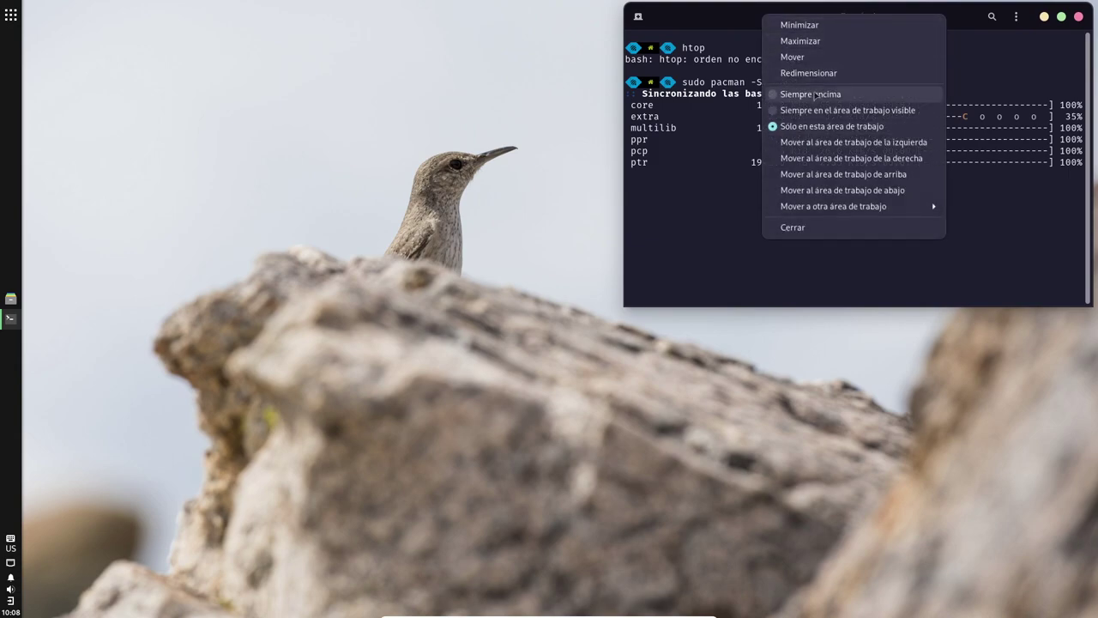
{"action": "left_click", "coordinate": [817, 94]}
Step: Search the application menu for 'acer' and launch the system About page
{"action": "left_click", "coordinate": [11, 15]}
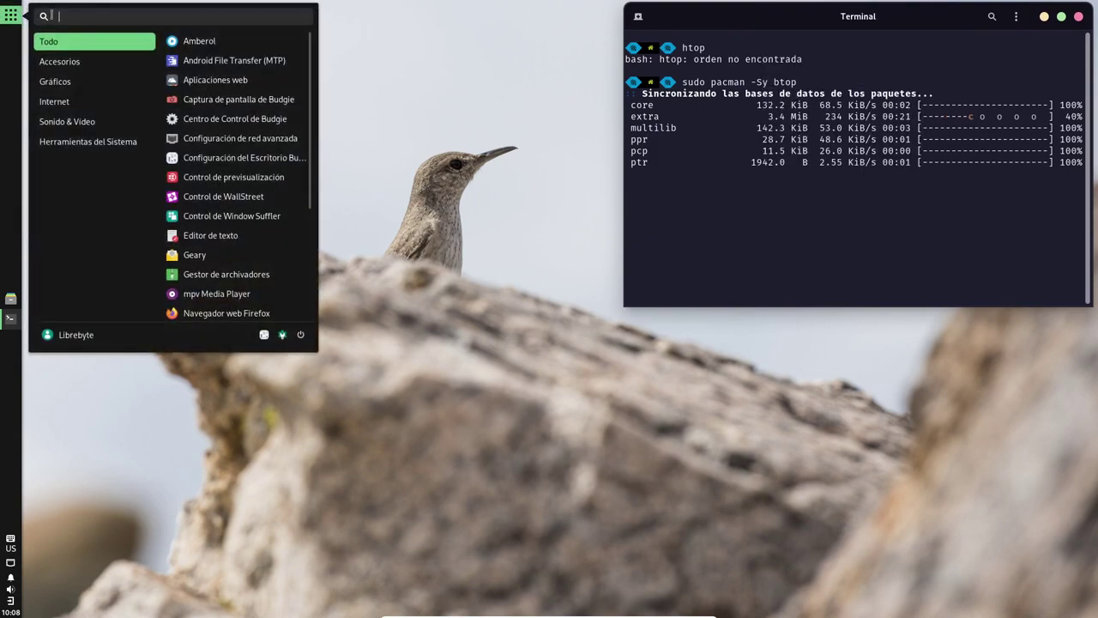
{"action": "type", "text": "about"}
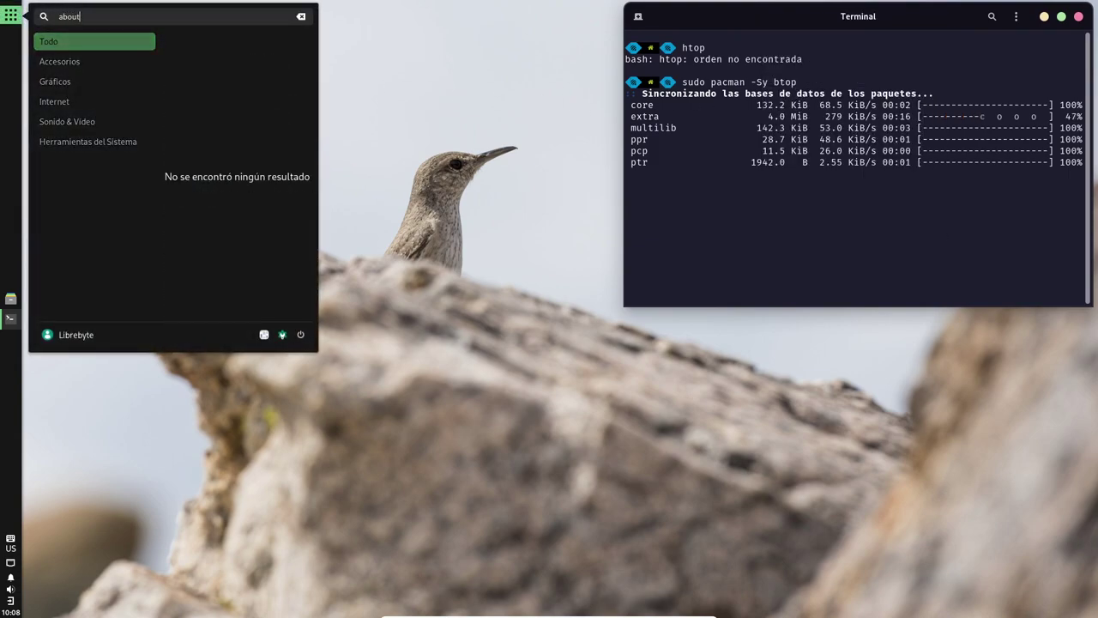
{"action": "key", "text": "BackSpace"}
{"action": "key", "text": "BackSpace"}
{"action": "key", "text": "BackSpace"}
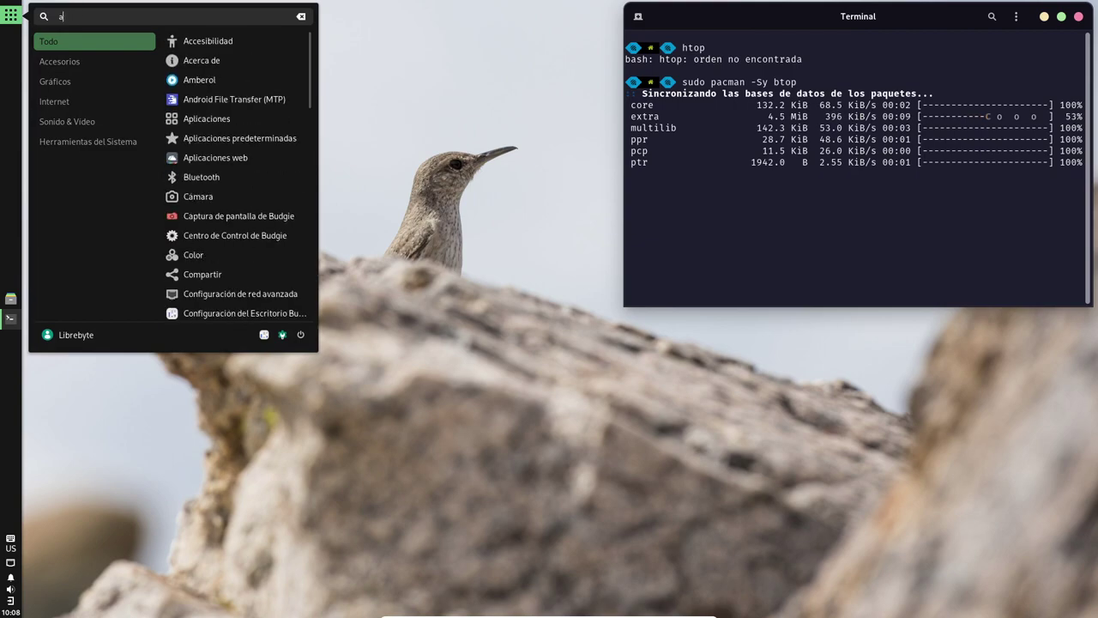
{"action": "type", "text": "cer"}
{"action": "key", "text": "Return"}
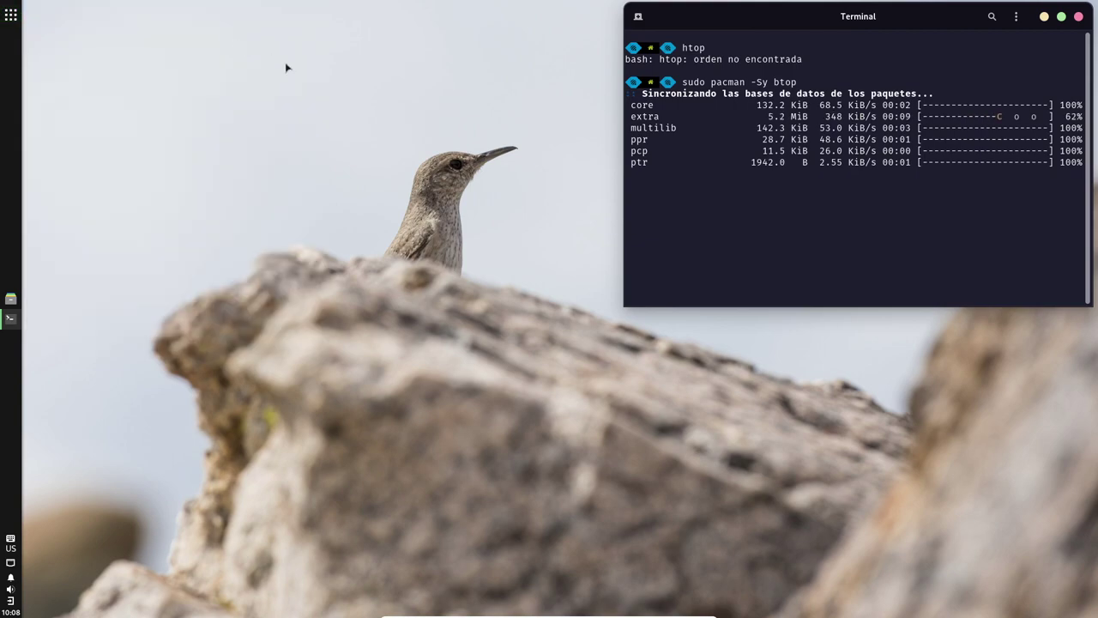
Step: Move the Control Center About window up and left beside the Terminal, then refocus the Terminal
{"action": "mouse_move", "coordinate": [511, 130]}
{"action": "left_mouse_down"}
{"action": "mouse_move", "coordinate": [338, 141]}
{"action": "mouse_move", "coordinate": [304, 106]}
{"action": "left_mouse_up"}
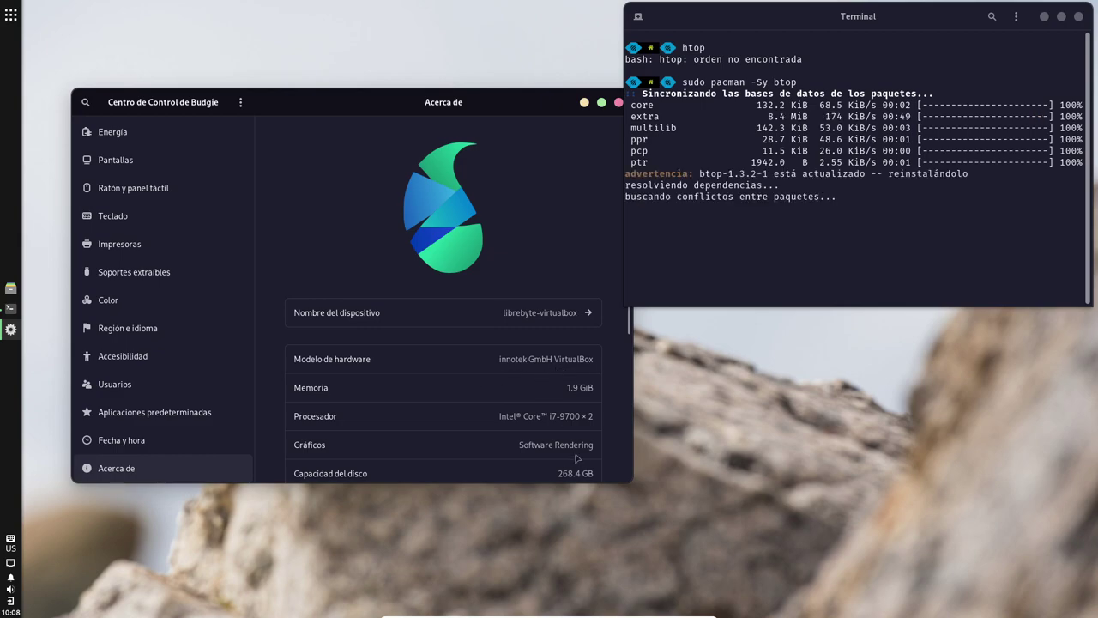
{"action": "left_click", "coordinate": [901, 286]}
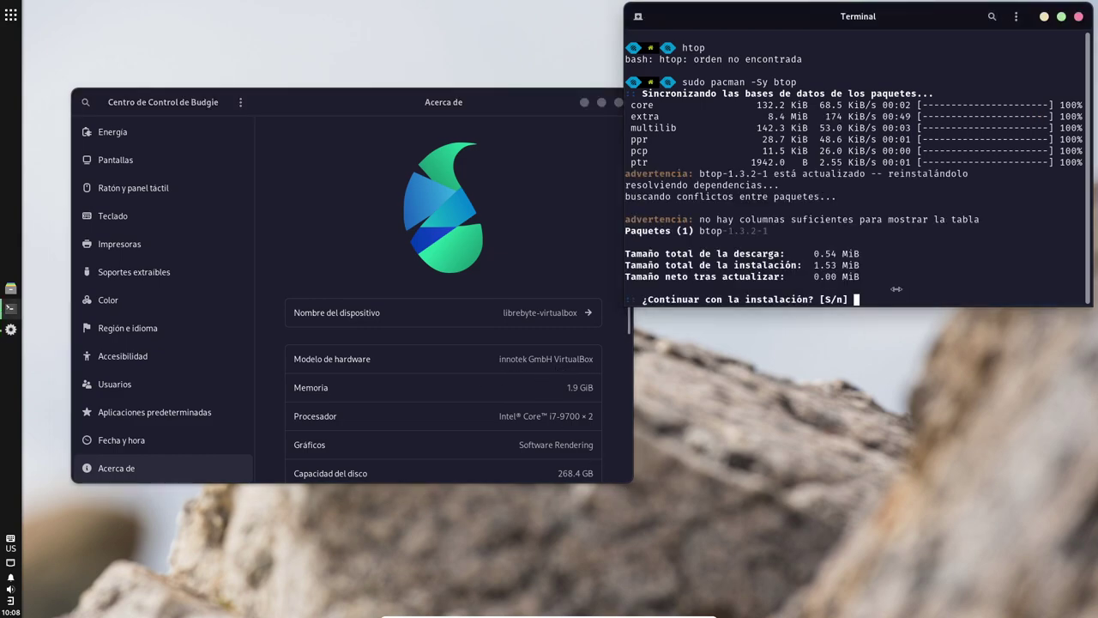